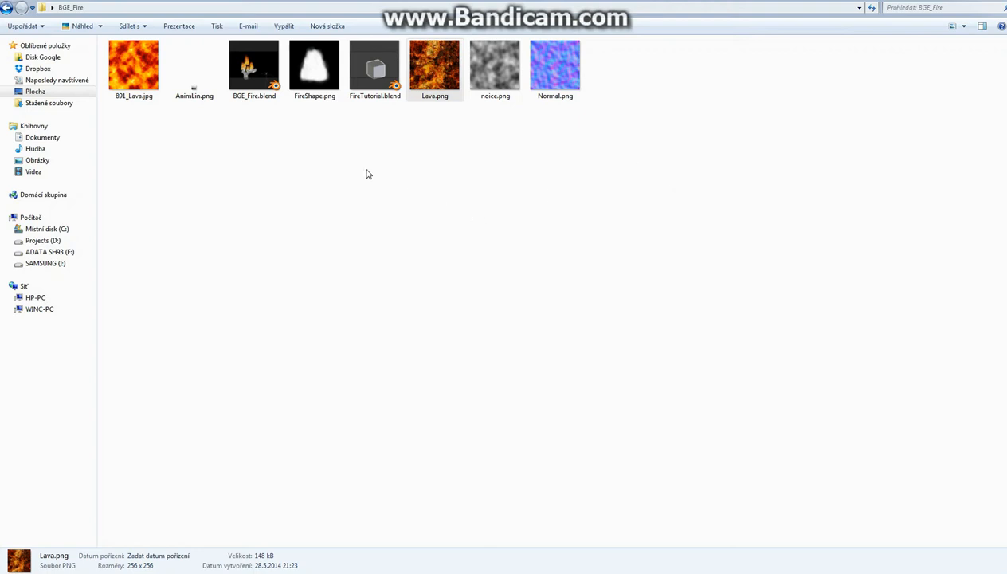
# Examine the fire texture files in the BGE_Fire folder: AnimLin, FireShape, noice, Normal and both lava images
pyautogui.click(192, 92)
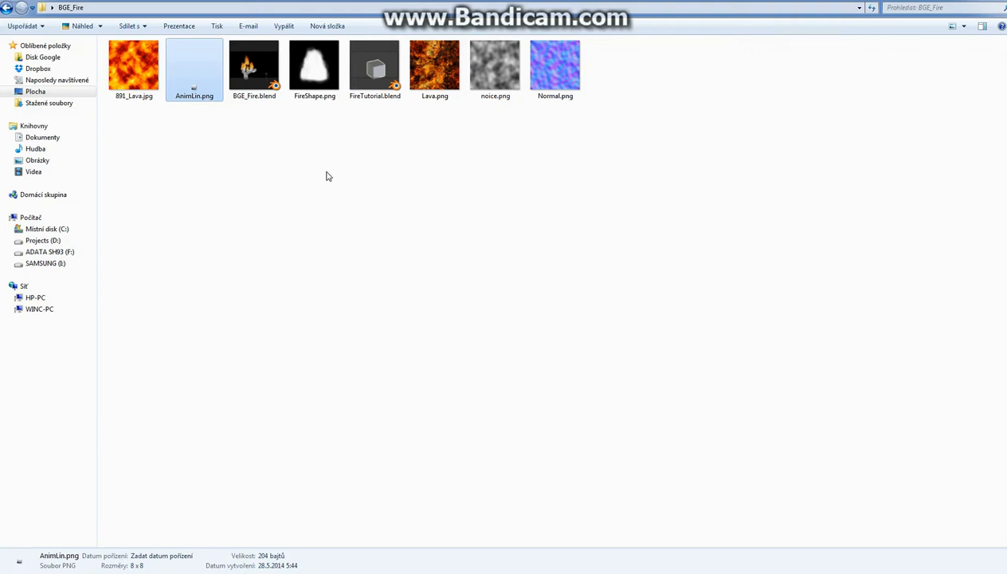
pyautogui.click(315, 69)
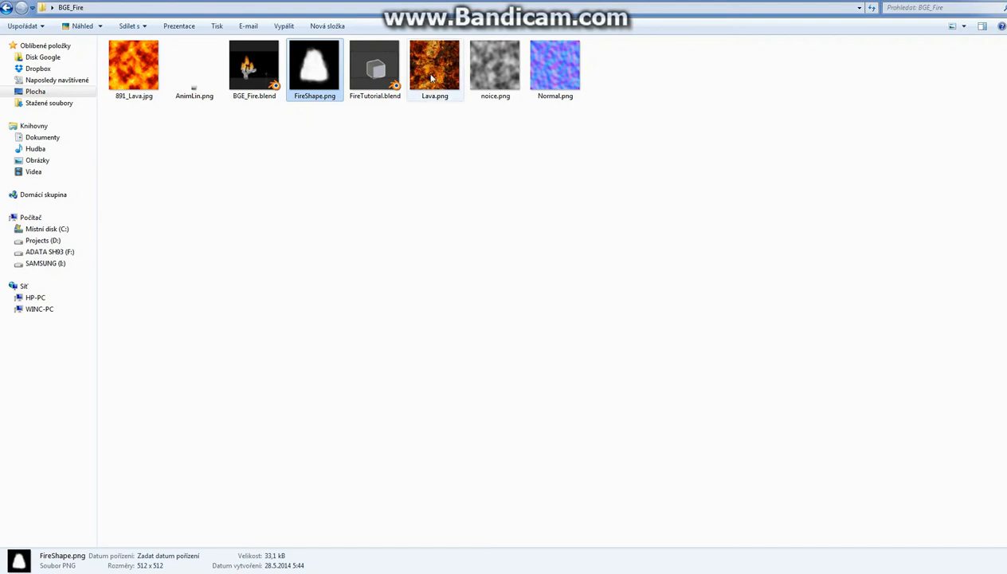
pyautogui.click(518, 94)
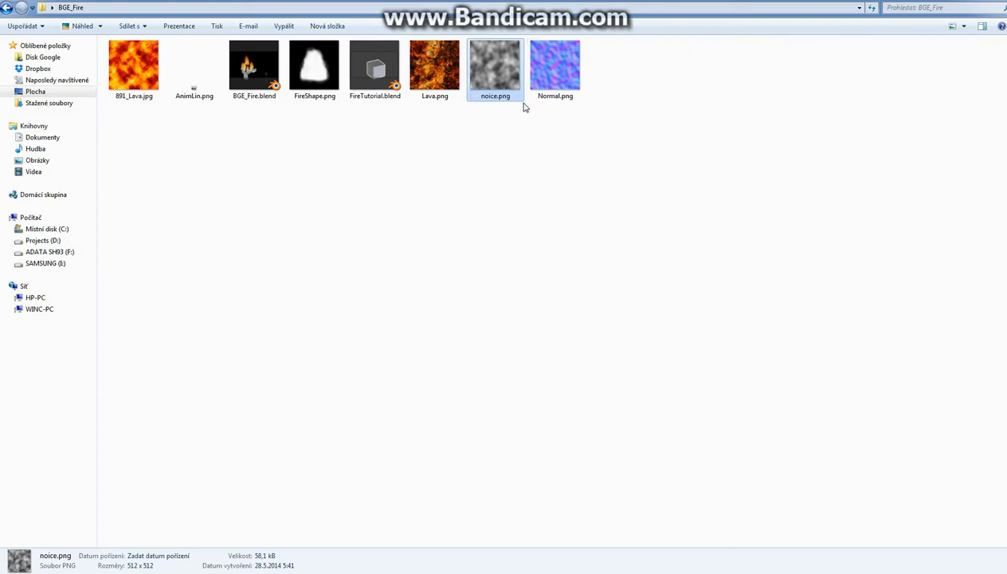
pyautogui.click(553, 76)
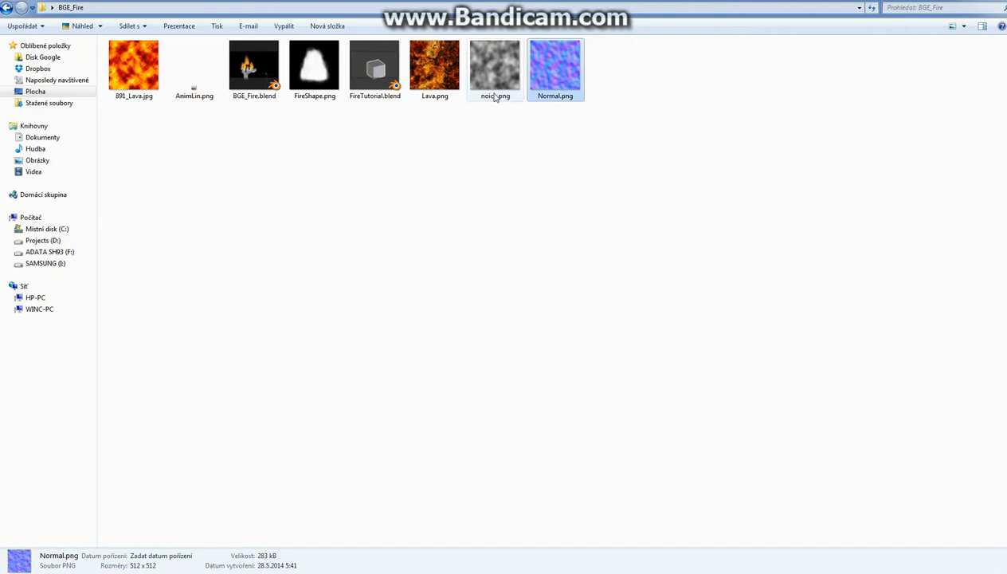
pyautogui.click(513, 174)
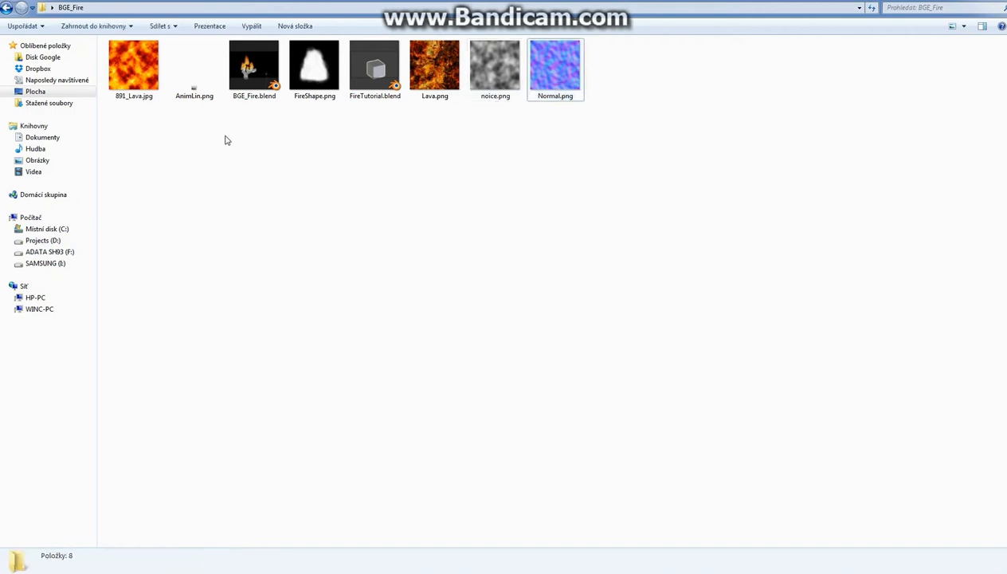
pyautogui.click(434, 85)
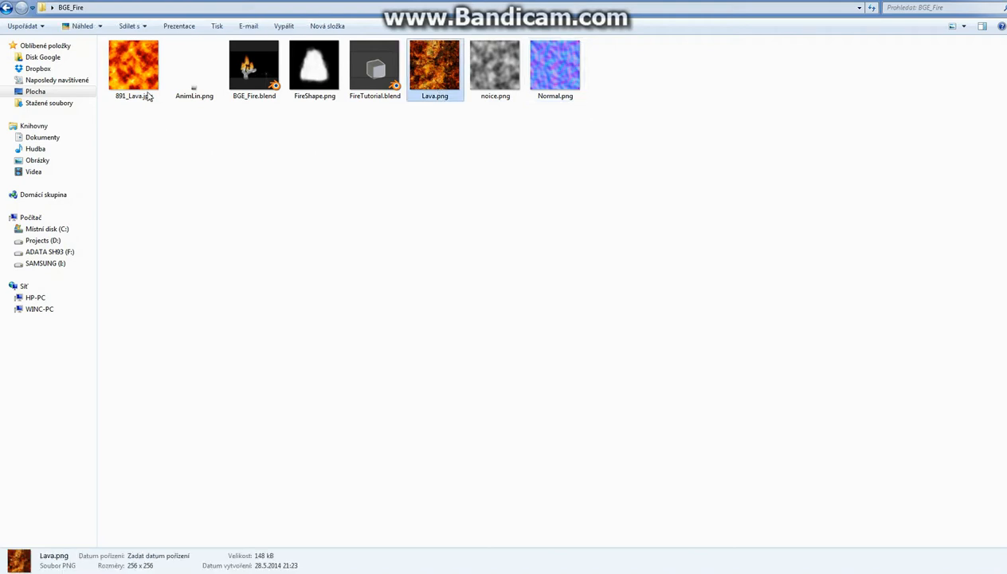
pyautogui.click(144, 86)
pyautogui.click(450, 82)
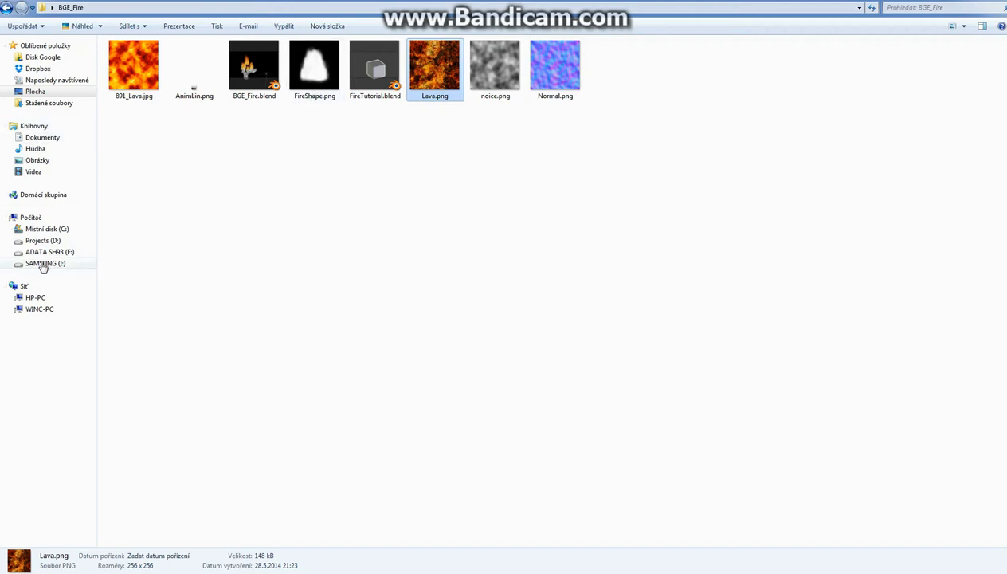
# Switch to GIMP and close the open noise image
pyautogui.click(0, 240)
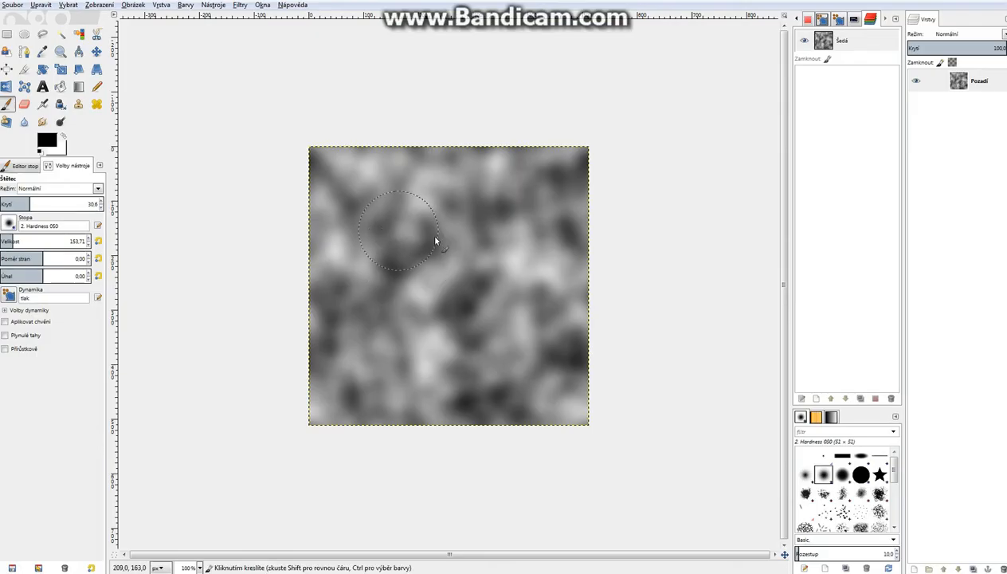
pyautogui.hotkey('ctrl', 'w')
pyautogui.click(515, 340)
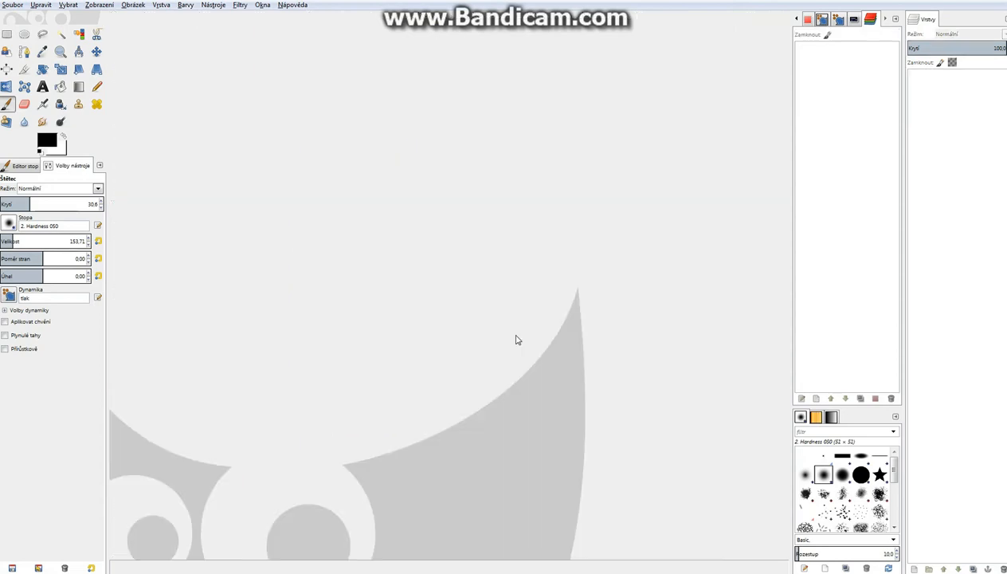
# Create a new 512 × 512 px image and fill it with black
pyautogui.click(14, 6)
pyautogui.click(25, 16)
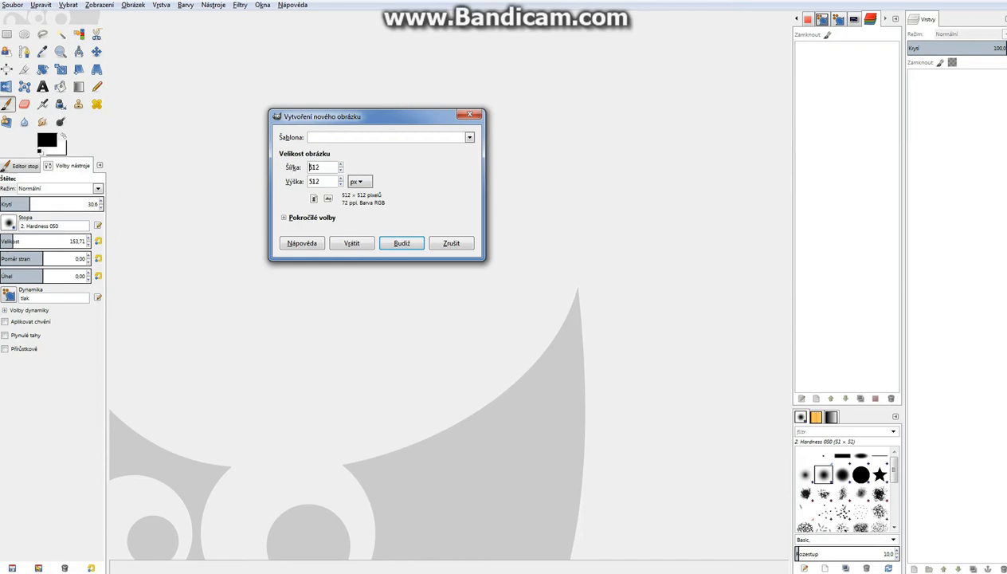
pyautogui.click(401, 245)
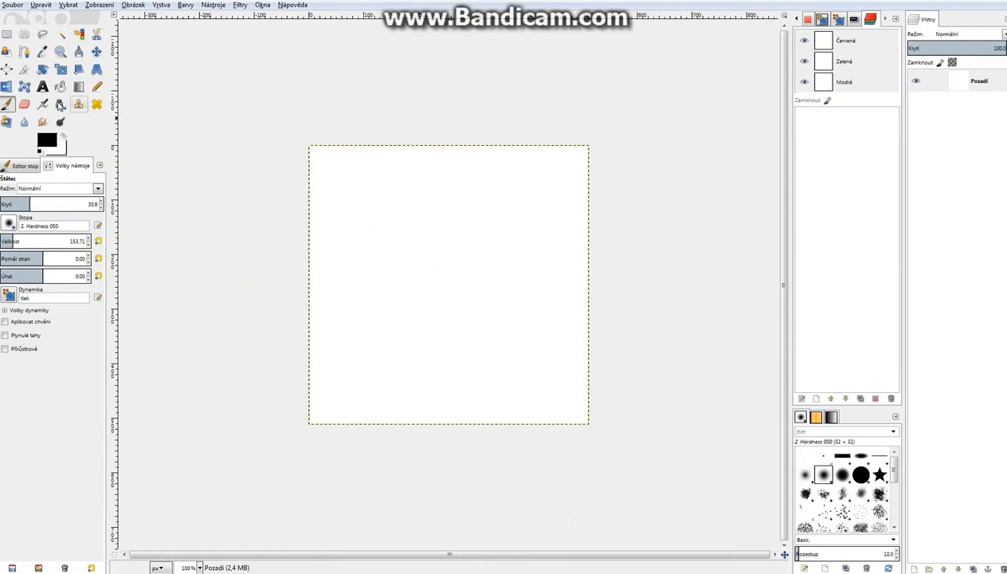
pyautogui.click(60, 86)
pyautogui.click(443, 277)
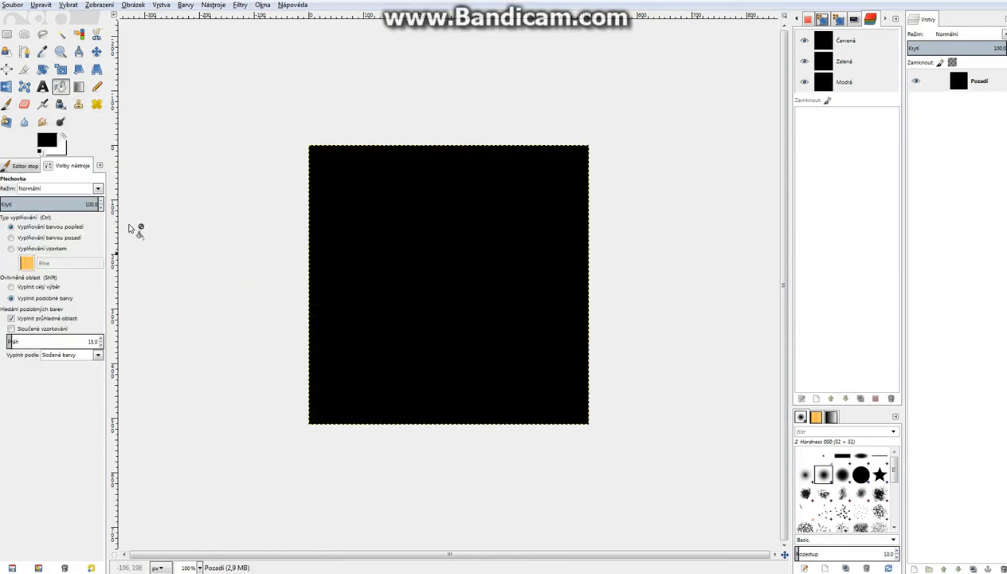
# Paint a soft white flame shape in the middle of the canvas using the Paintbrush at 31.6 opacity
pyautogui.click(64, 138)
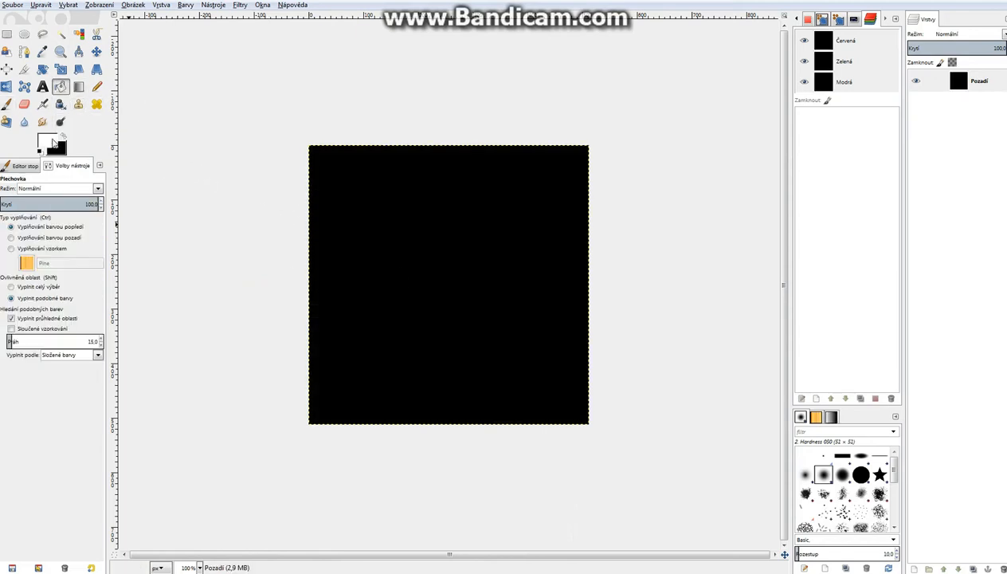
pyautogui.click(7, 104)
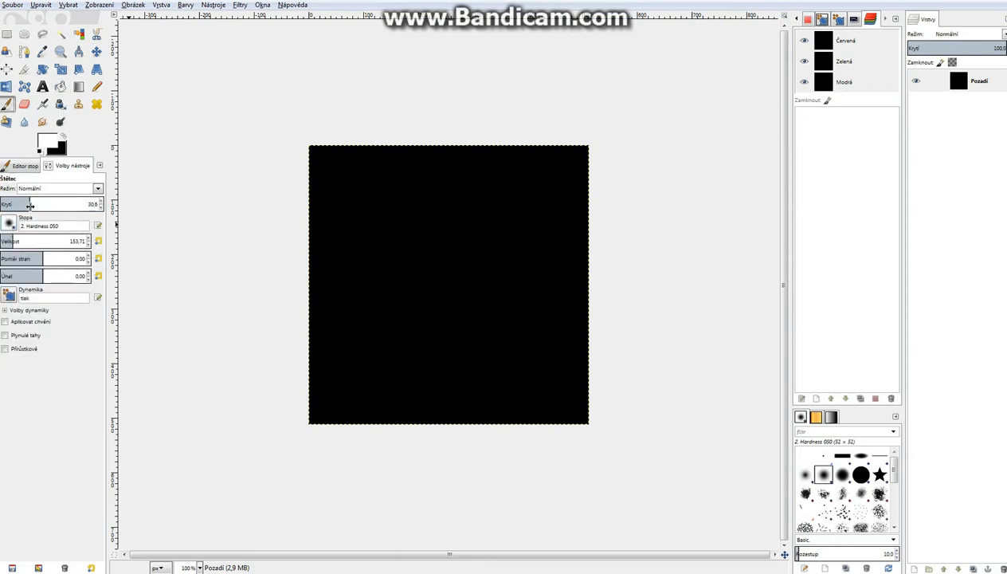
pyautogui.moveTo(29, 205)
pyautogui.mouseDown()
pyautogui.moveTo(68, 205)
pyautogui.moveTo(32, 206)
pyautogui.mouseUp()
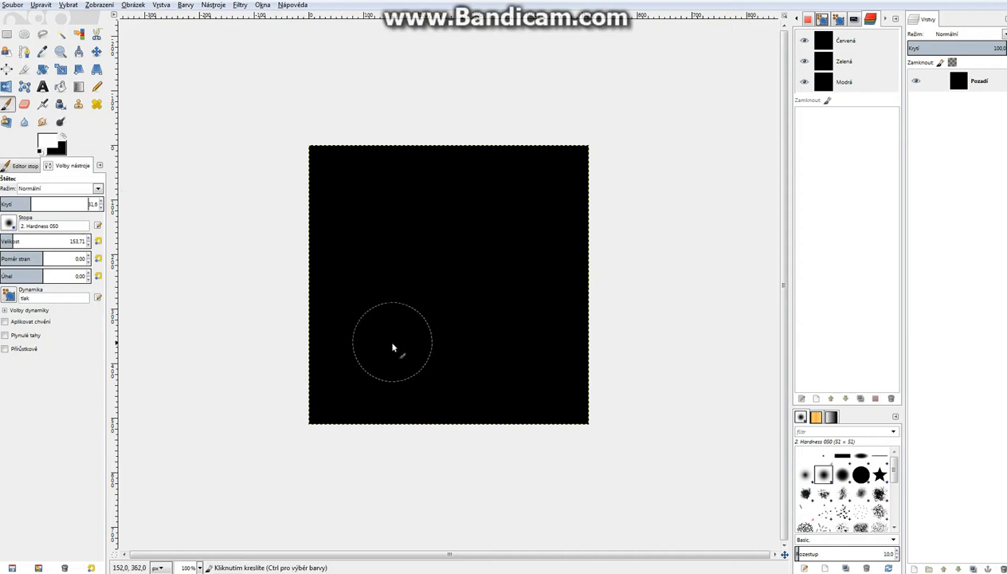
pyautogui.moveTo(402, 350); pyautogui.dragTo(432, 231)
pyautogui.moveTo(436, 340)
pyautogui.mouseDown()
pyautogui.moveTo(444, 247)
pyautogui.moveTo(477, 284)
pyautogui.moveTo(495, 333)
pyautogui.moveTo(463, 238)
pyautogui.moveTo(451, 340)
pyautogui.moveTo(448, 217)
pyautogui.mouseUp()
pyautogui.moveTo(447, 355)
pyautogui.mouseDown()
pyautogui.moveTo(427, 373)
pyautogui.moveTo(477, 378)
pyautogui.moveTo(396, 311)
pyautogui.moveTo(413, 231)
pyautogui.moveTo(466, 214)
pyautogui.moveTo(445, 216)
pyautogui.moveTo(442, 313)
pyautogui.moveTo(441, 292)
pyautogui.moveTo(427, 293)
pyautogui.moveTo(485, 286)
pyautogui.moveTo(500, 344)
pyautogui.moveTo(482, 261)
pyautogui.moveTo(465, 351)
pyautogui.mouseUp()
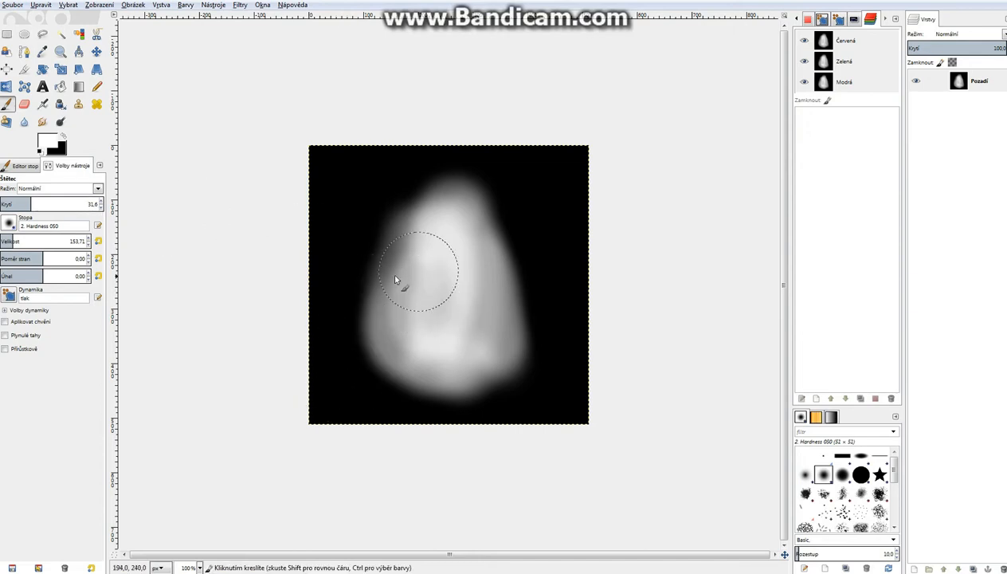
pyautogui.moveTo(395, 279)
pyautogui.mouseDown()
pyautogui.moveTo(418, 303)
pyautogui.moveTo(480, 285)
pyautogui.moveTo(481, 317)
pyautogui.moveTo(446, 293)
pyautogui.moveTo(444, 310)
pyautogui.moveTo(434, 257)
pyautogui.moveTo(443, 331)
pyautogui.moveTo(457, 281)
pyautogui.moveTo(414, 263)
pyautogui.moveTo(439, 221)
pyautogui.mouseUp()
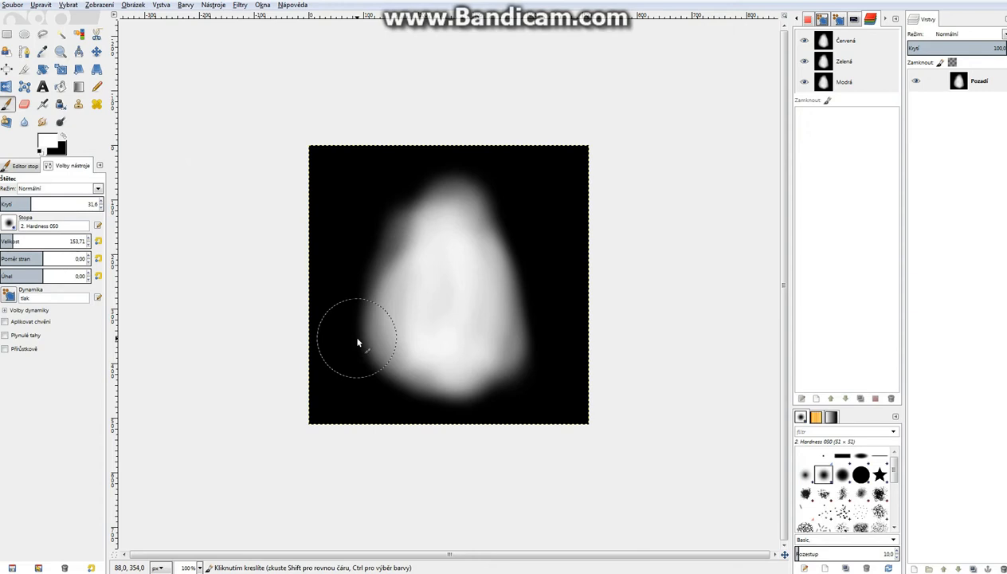
pyautogui.moveTo(358, 343)
pyautogui.mouseDown()
pyautogui.moveTo(460, 336)
pyautogui.moveTo(409, 294)
pyautogui.mouseUp()
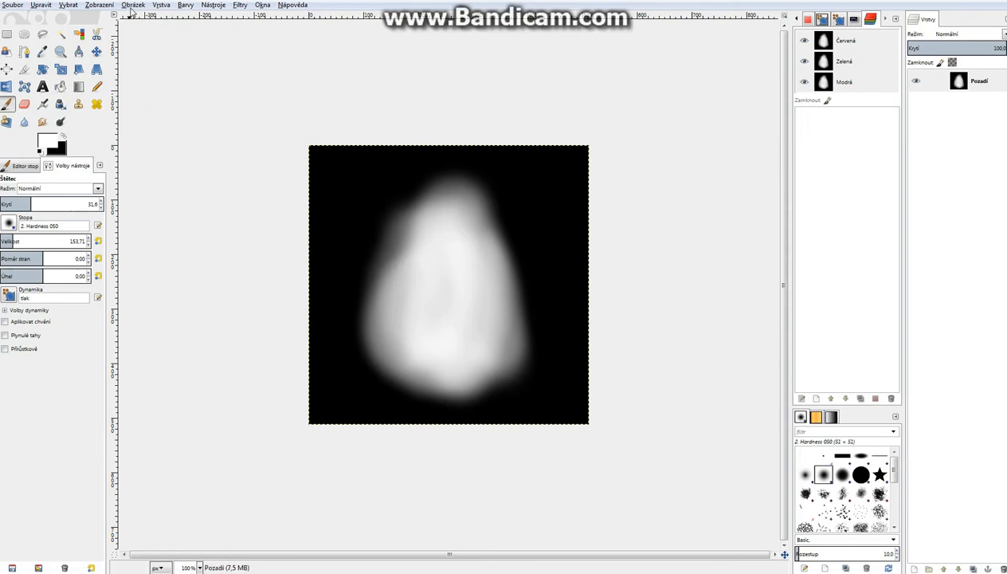
# Flatten the flame image and convert it to grayscale mode
pyautogui.click(132, 5)
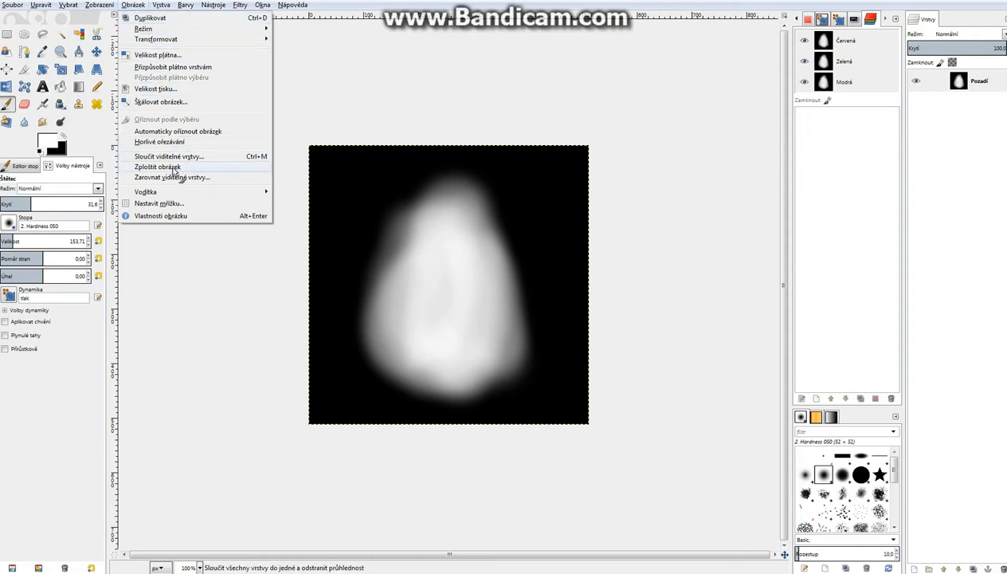
pyautogui.click(174, 168)
pyautogui.click(133, 5)
pyautogui.moveTo(150, 30)
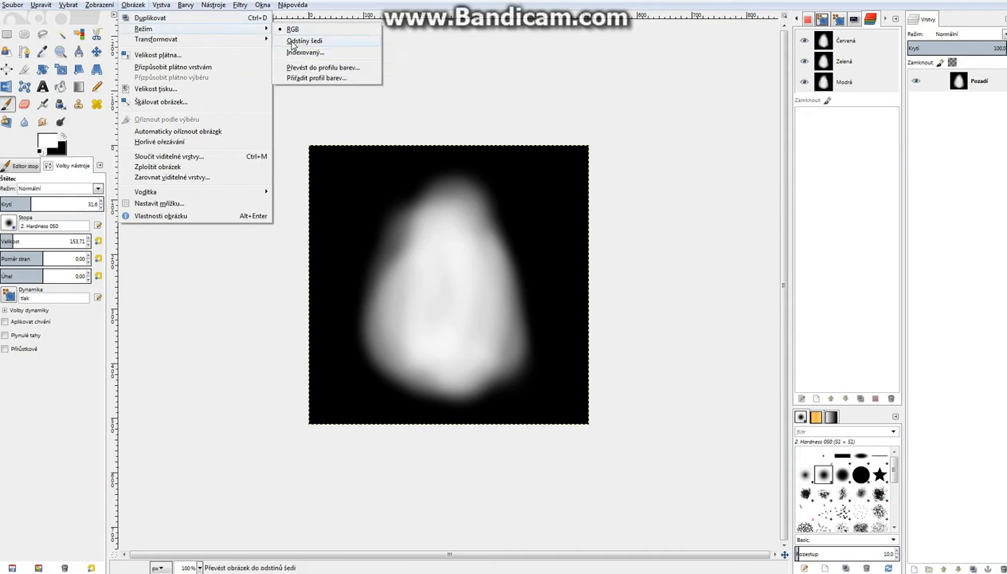
pyautogui.click(302, 44)
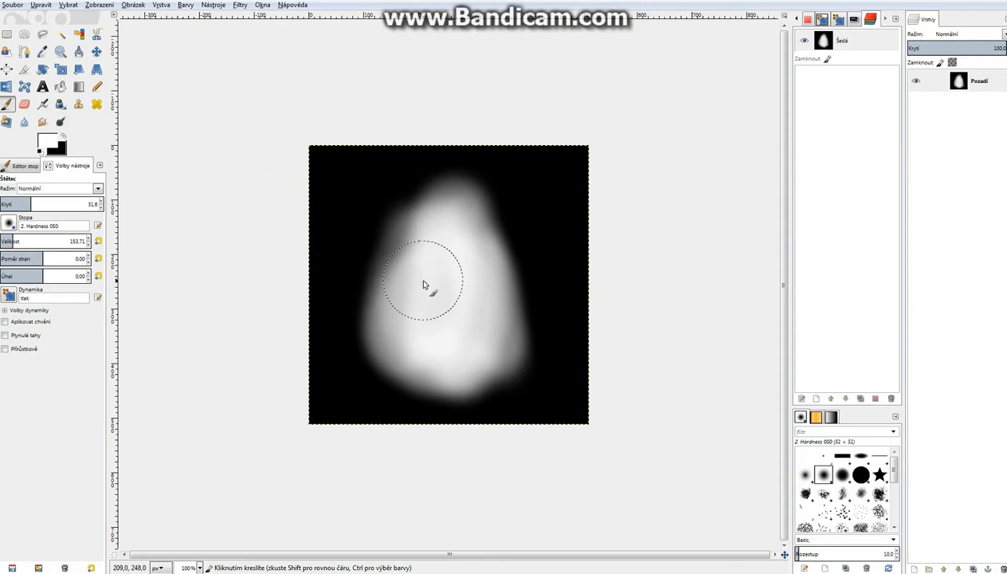
# Clear the flame shape and fill the whole canvas with white
pyautogui.press('Delete')
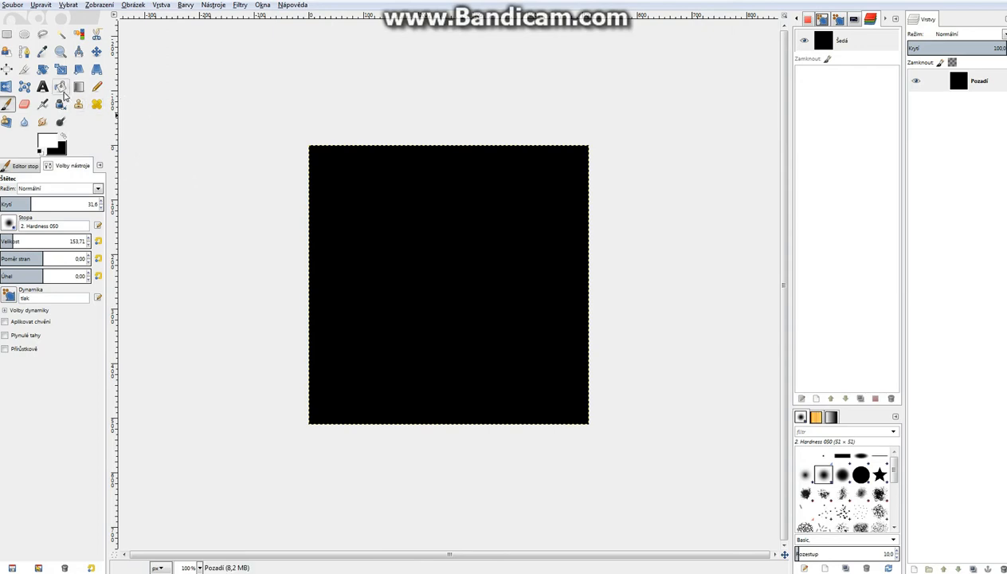
pyautogui.click(60, 86)
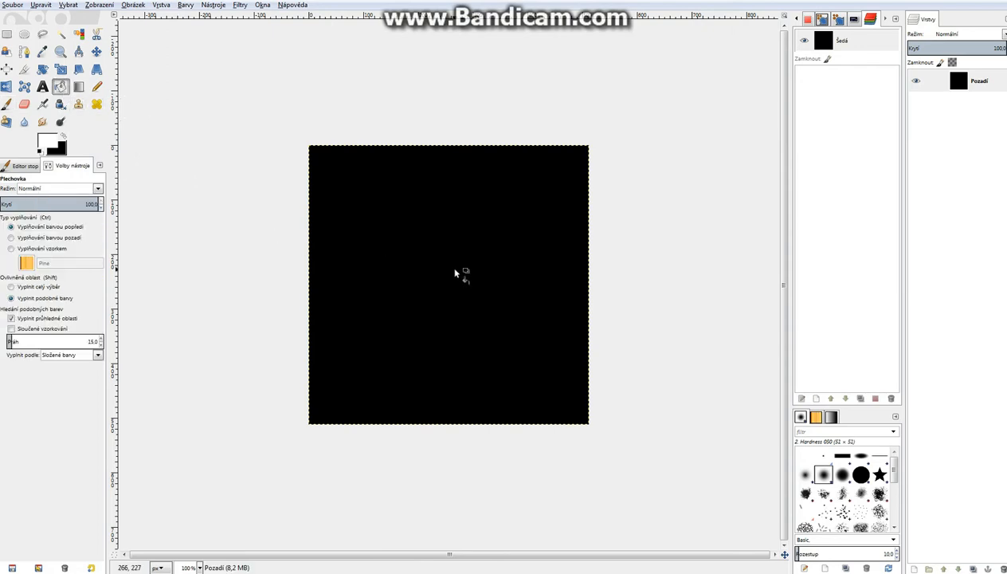
pyautogui.click(437, 278)
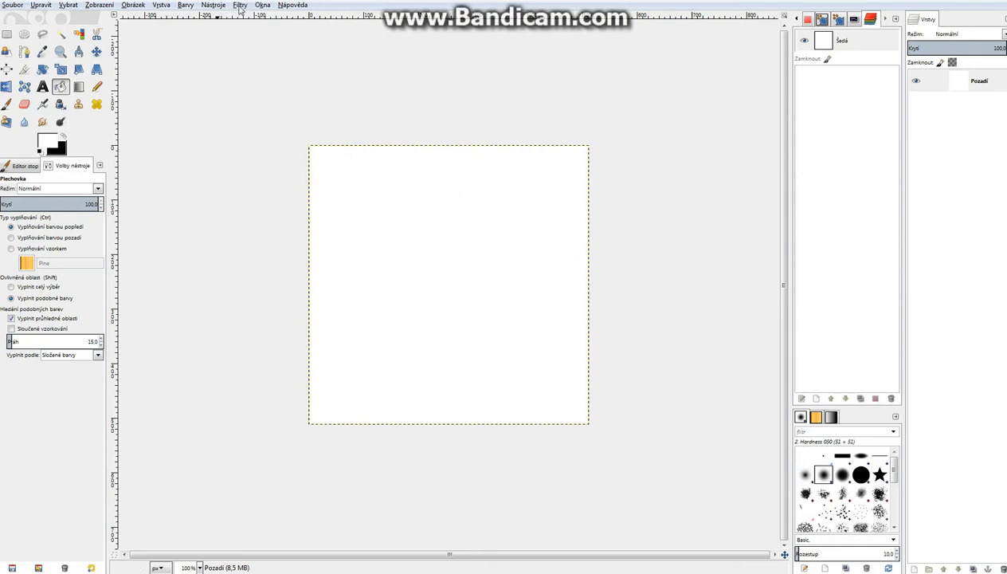
# Render Difference Clouds on the white canvas, tileable, with detail 1 and X and Y size 5.5
pyautogui.click(239, 6)
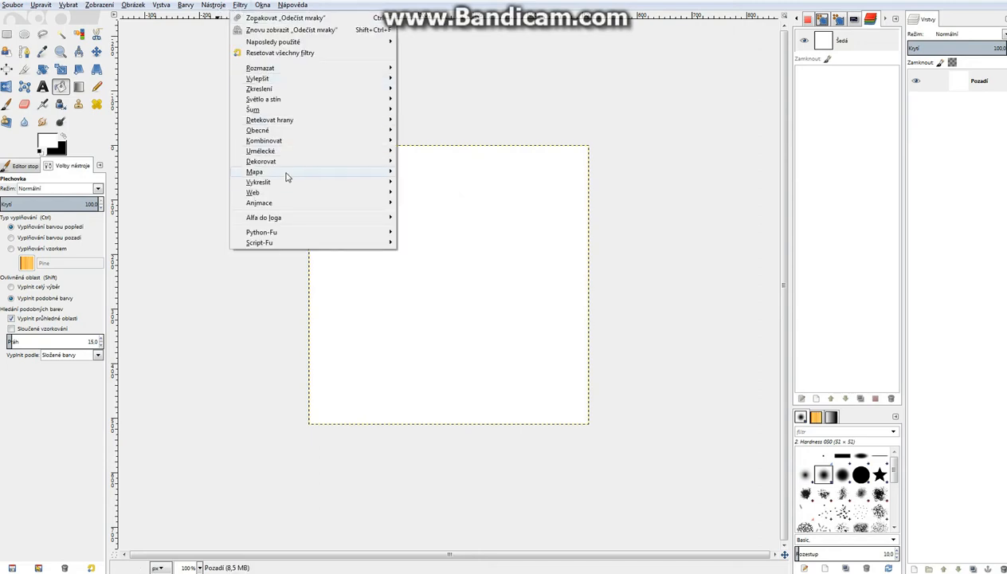
pyautogui.moveTo(287, 183)
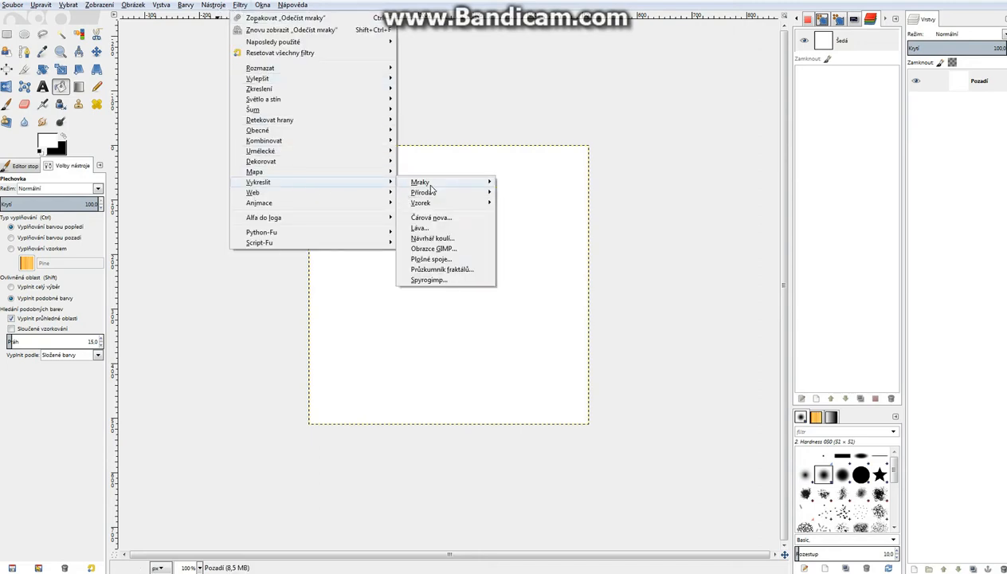
pyautogui.moveTo(436, 183)
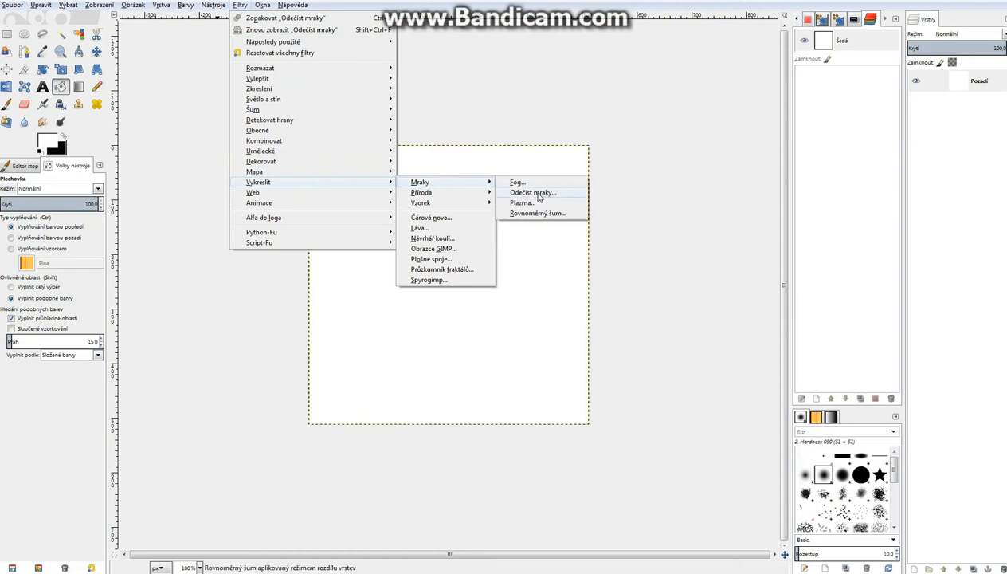
pyautogui.click(536, 194)
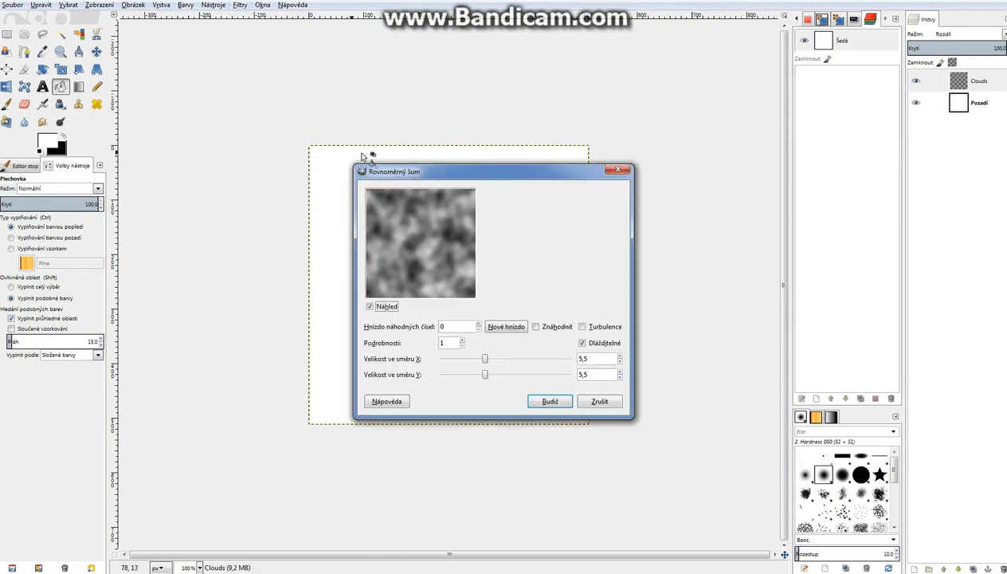
pyautogui.moveTo(351, 165); pyautogui.dragTo(180, 93)
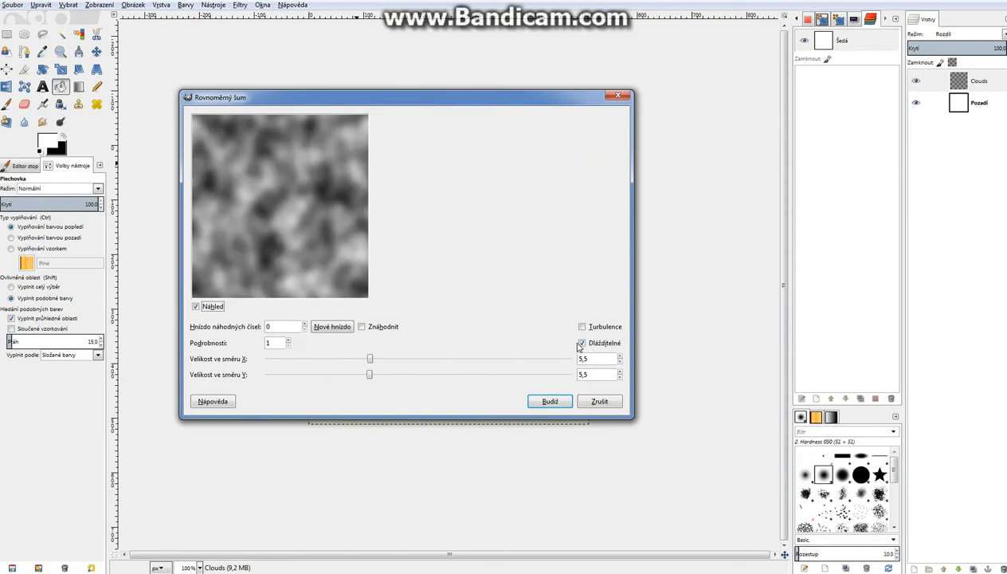
pyautogui.click(582, 343)
pyautogui.moveTo(371, 360)
pyautogui.mouseDown()
pyautogui.moveTo(401, 359)
pyautogui.moveTo(371, 363)
pyautogui.mouseUp()
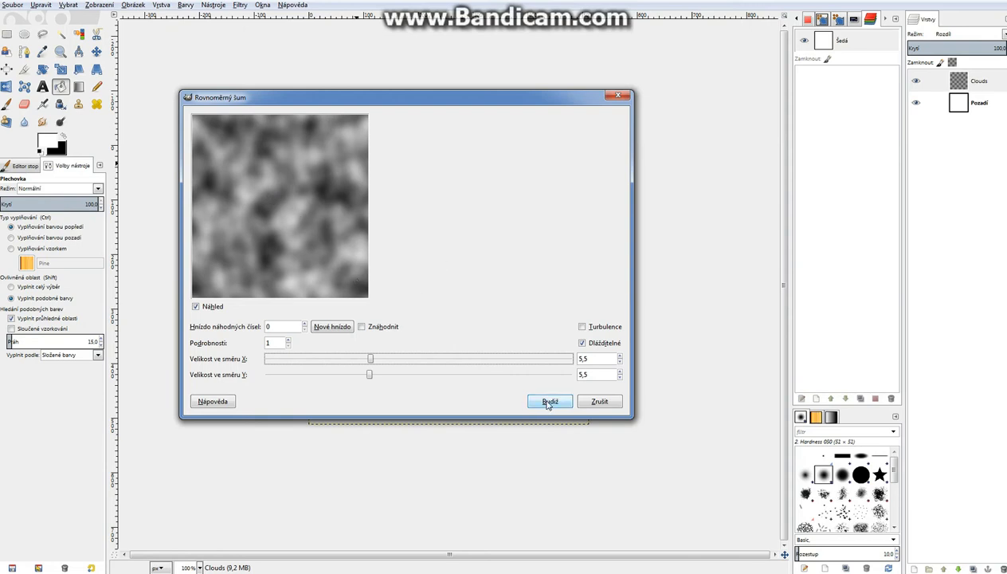
pyautogui.click(549, 403)
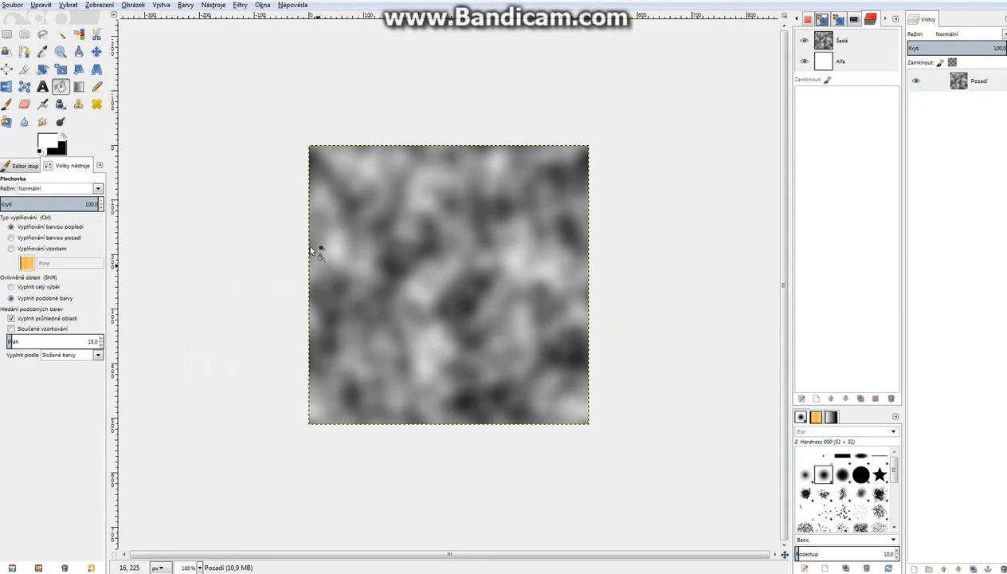
pyautogui.click(131, 6)
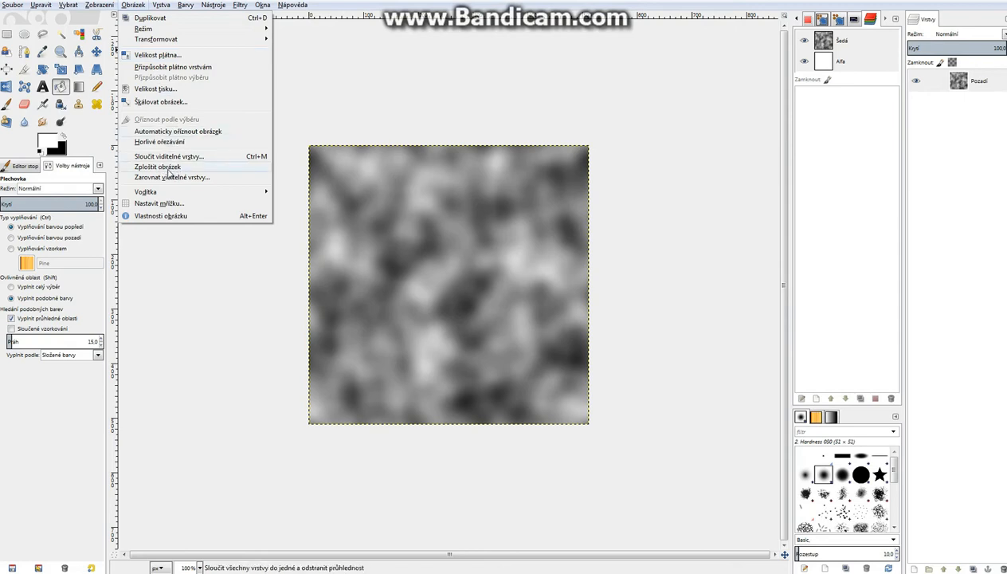
pyautogui.moveTo(176, 29)
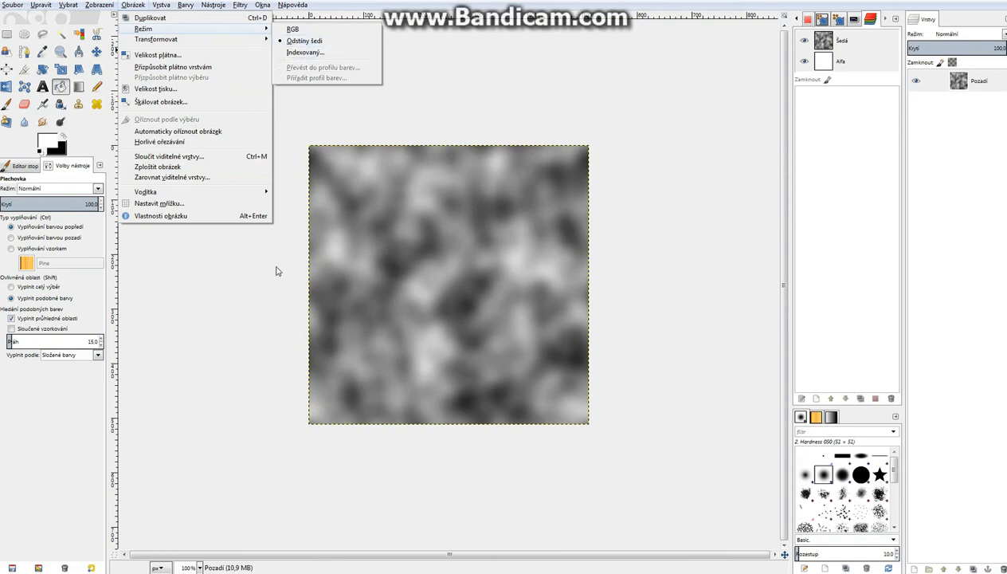
pyautogui.click(239, 326)
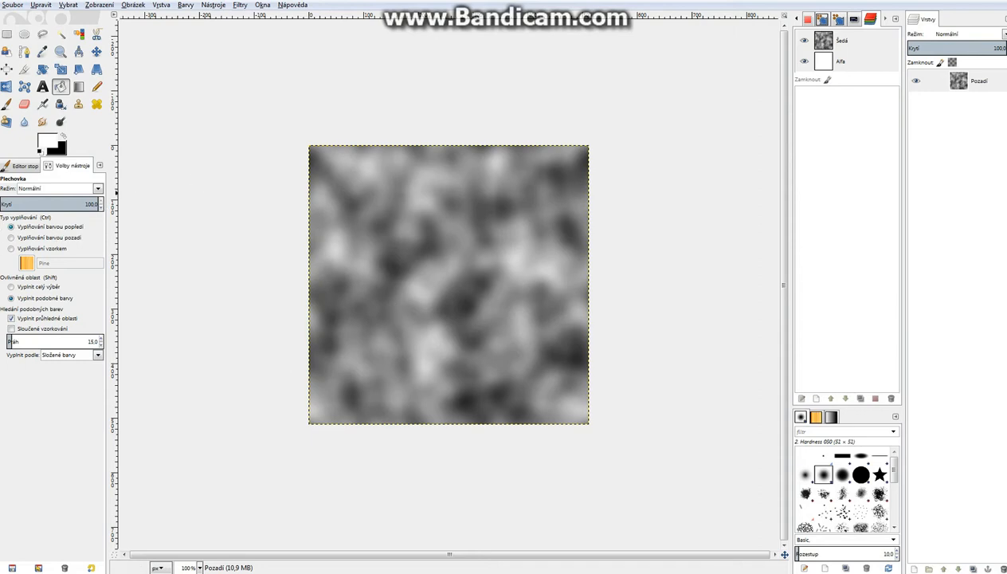
# Switch back to the BGE_Fire folder in the file explorer
pyautogui.click(76, 112)
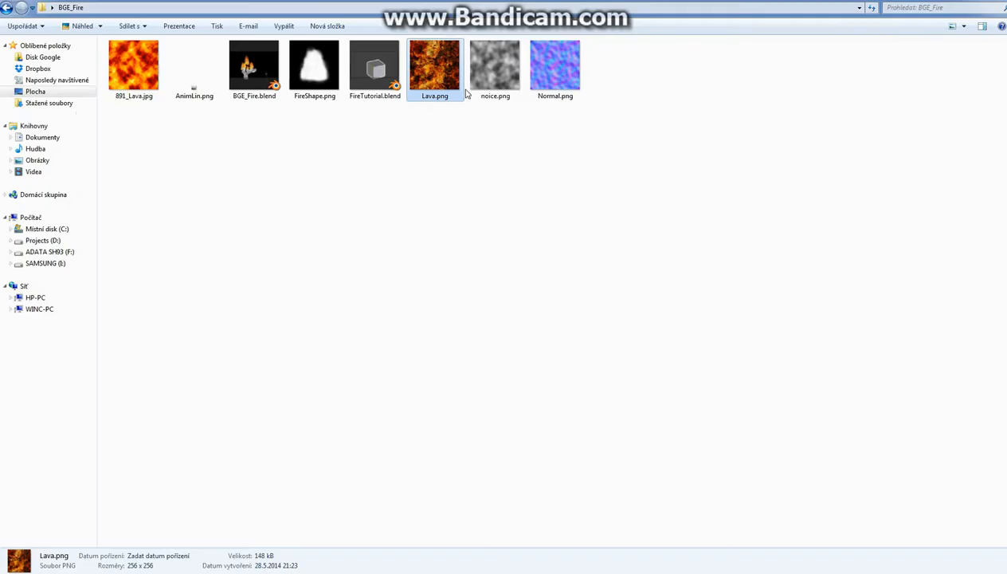
# Select Normal.png in the BGE_Fire folder and switch to the Blender window
pyautogui.click(557, 76)
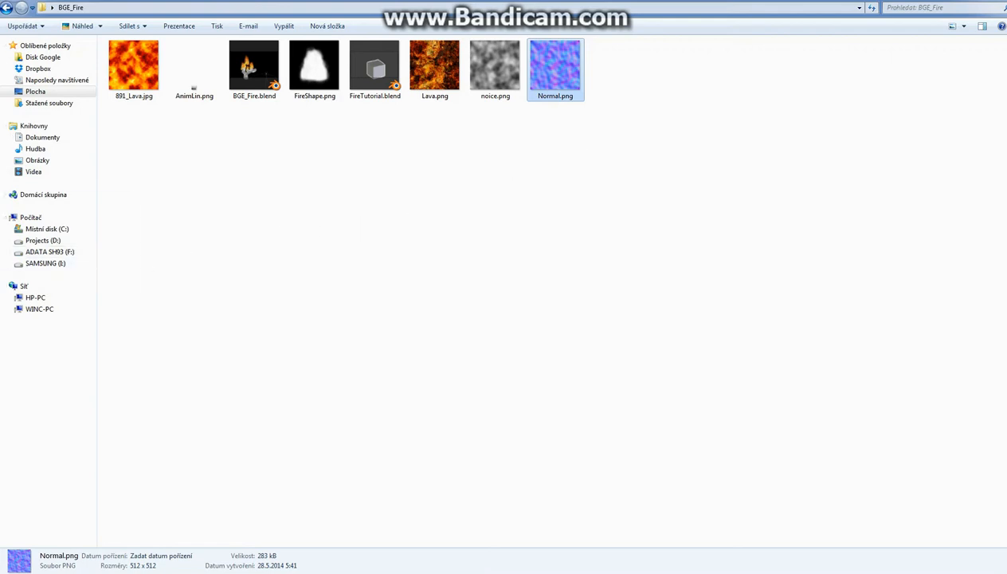
pyautogui.moveTo(0, 244)
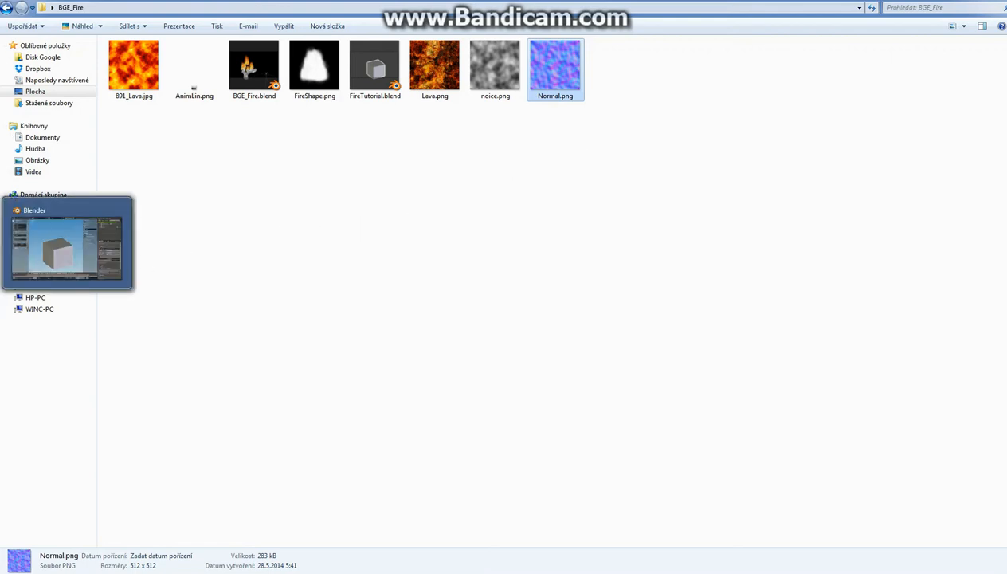
pyautogui.click(0, 244)
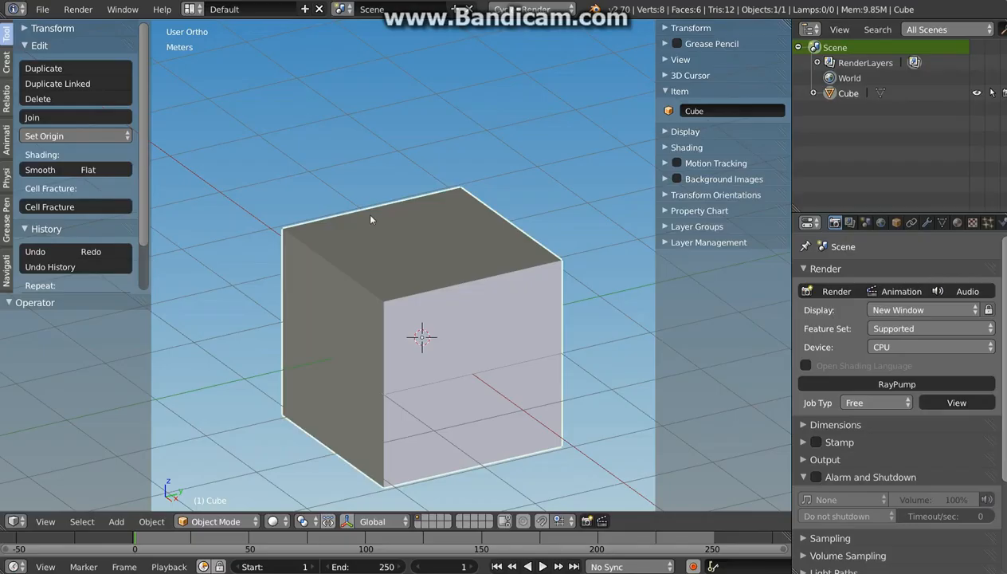
# Delete the default cube and add a plane mesh in its place
pyautogui.press('x')
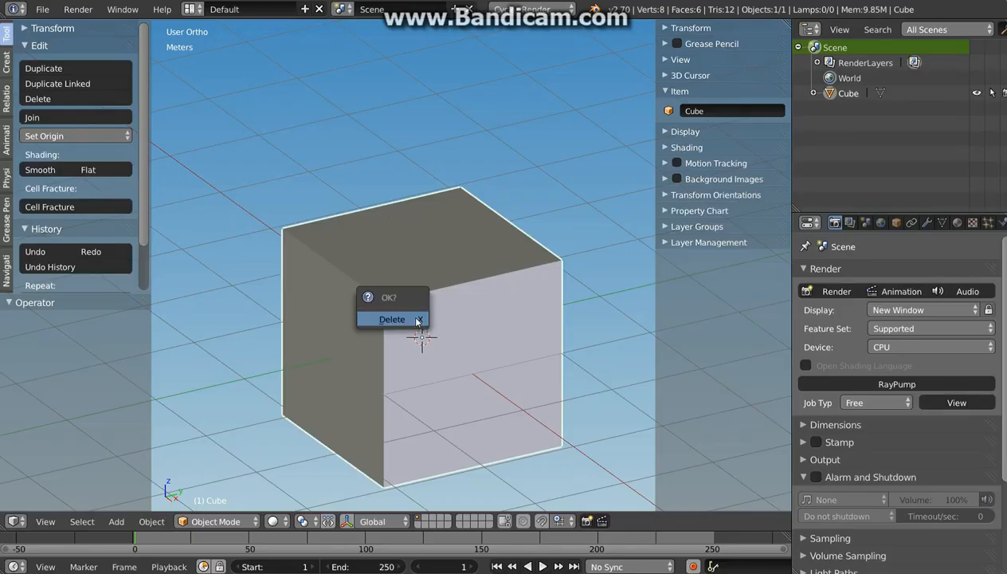
pyautogui.click(431, 322)
pyautogui.keyDown('shift'); pyautogui.moveTo(421, 327); pyautogui.dragTo(425, 303, button='middle'); pyautogui.keyUp('shift')
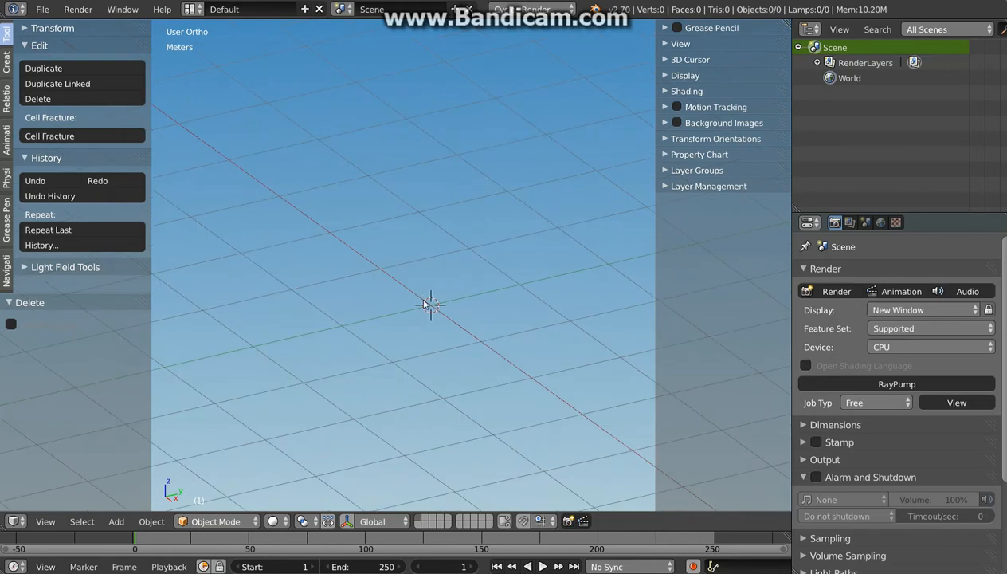
pyautogui.hotkey('shift', 'a')
pyautogui.moveTo(351, 285)
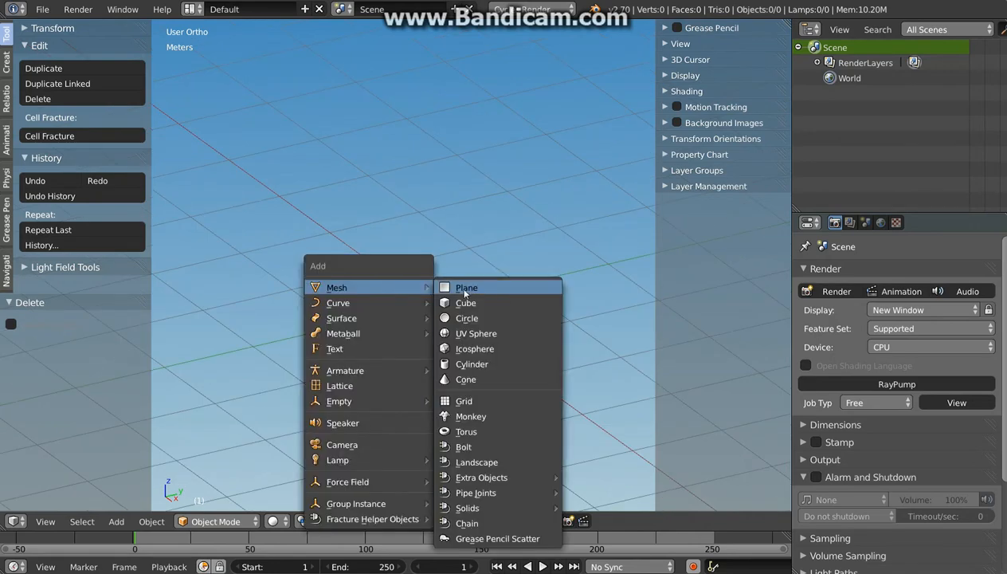
pyautogui.click(462, 286)
# Reset the UV mapping of the plane in Edit Mode and return to Object Mode
pyautogui.press('Tab')
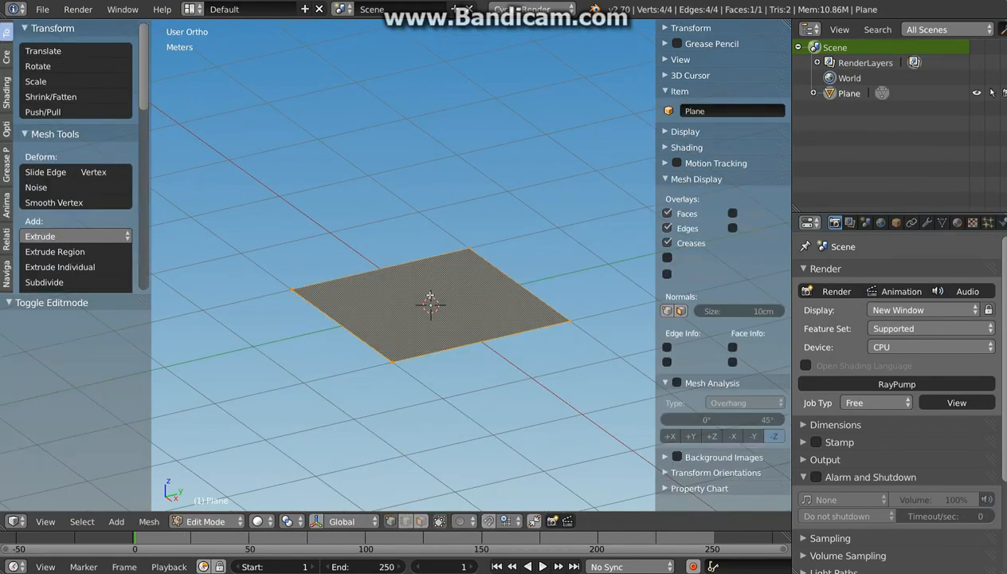
pyautogui.press('u')
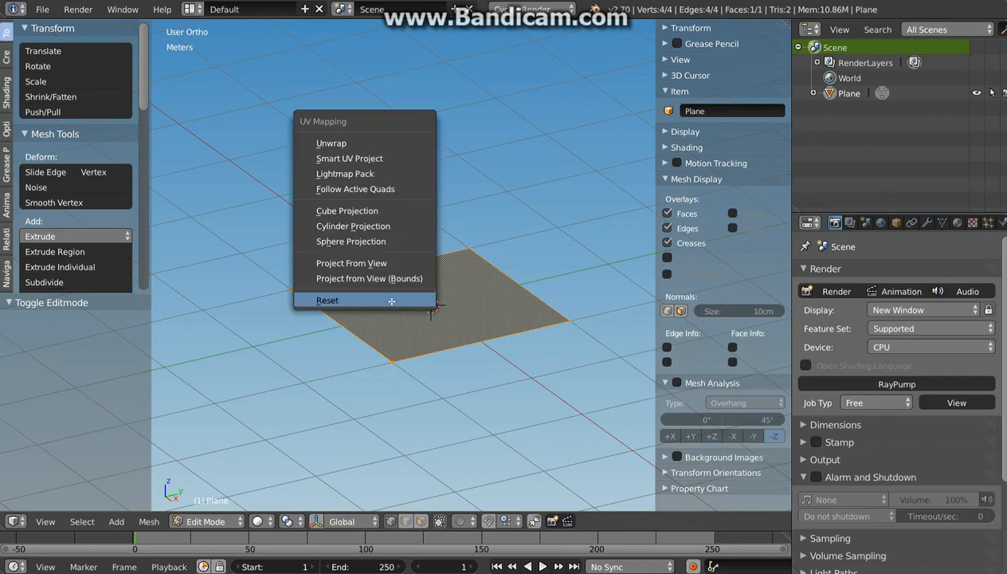
pyautogui.click(392, 301)
pyautogui.press('Tab')
# Duplicate the plane, leaving the copy at the original's location
pyautogui.keyDown('shift'); pyautogui.moveTo(439, 292); pyautogui.dragTo(432, 353, button='middle'); pyautogui.keyUp('shift')
pyautogui.hotkey('shift', 'd')
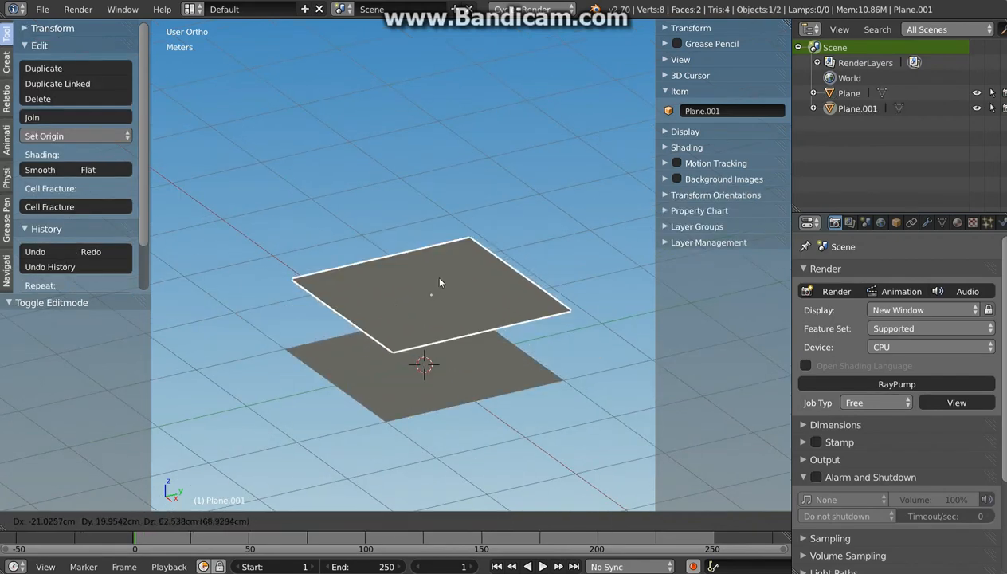
pyautogui.rightClick(444, 221)
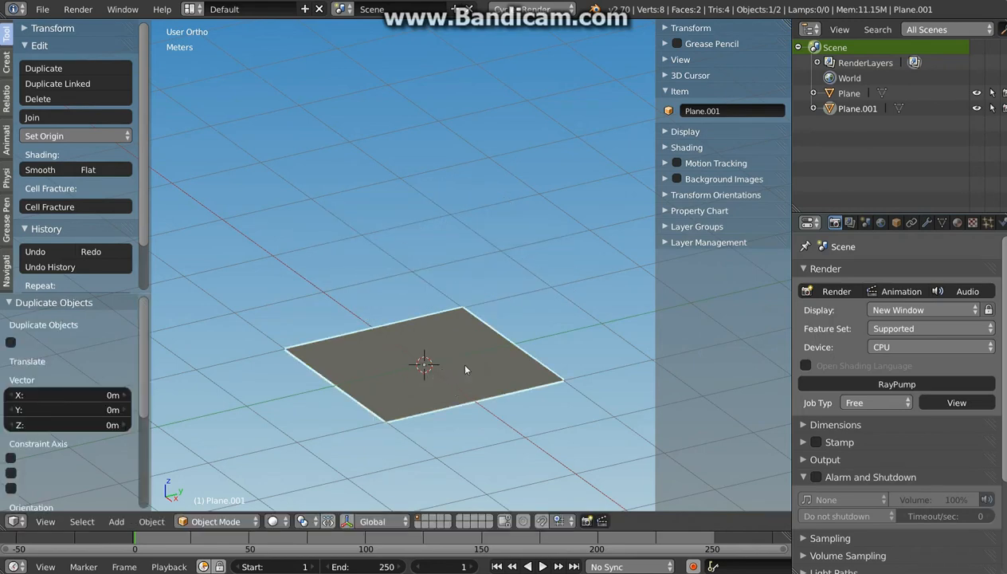
pyautogui.moveTo(466, 369); pyautogui.dragTo(423, 381, button='middle')
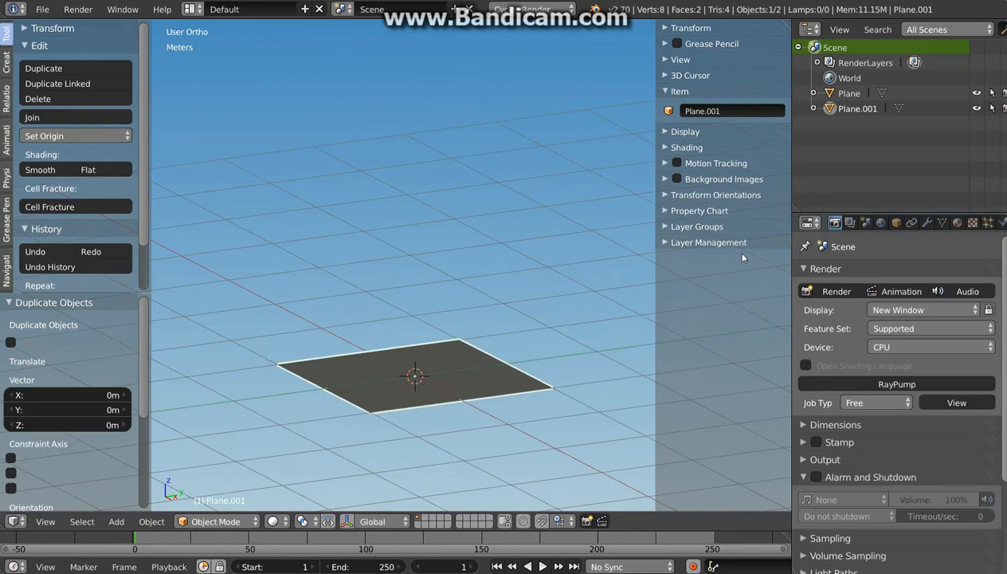
# Add a Subdivision Surface modifier of the Simple type to the duplicated plane
pyautogui.click(927, 223)
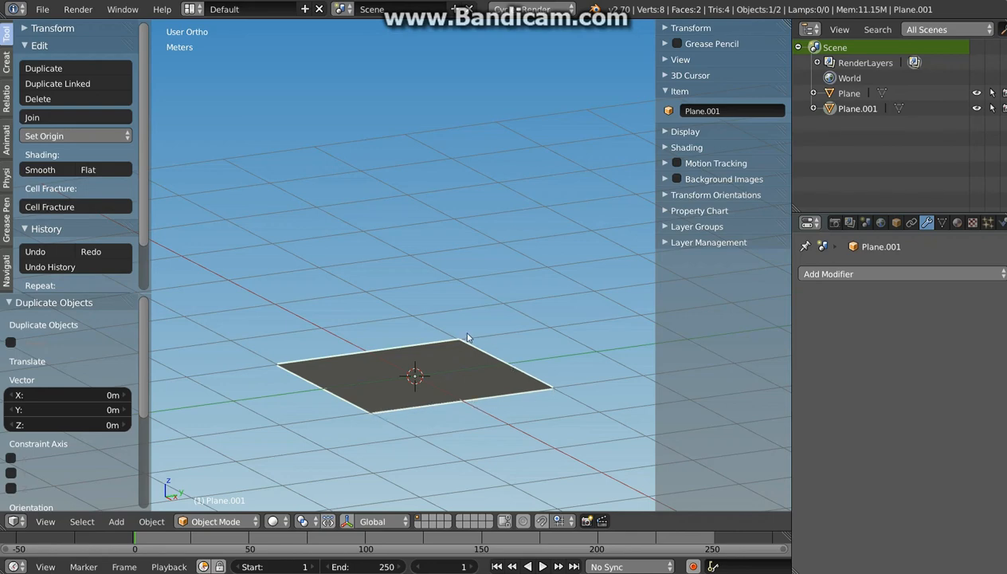
pyautogui.moveTo(403, 395); pyautogui.dragTo(409, 416, button='middle')
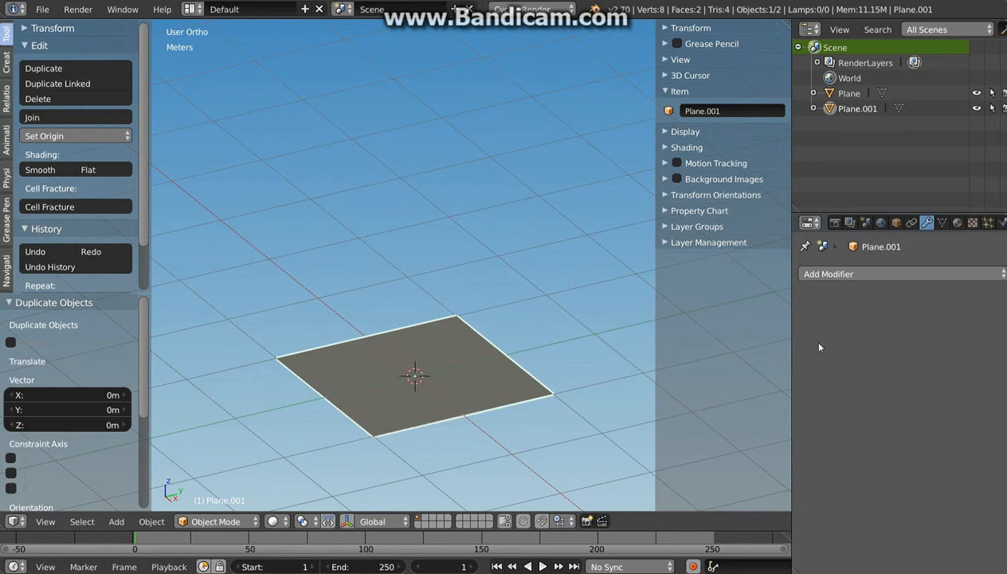
pyautogui.click(837, 274)
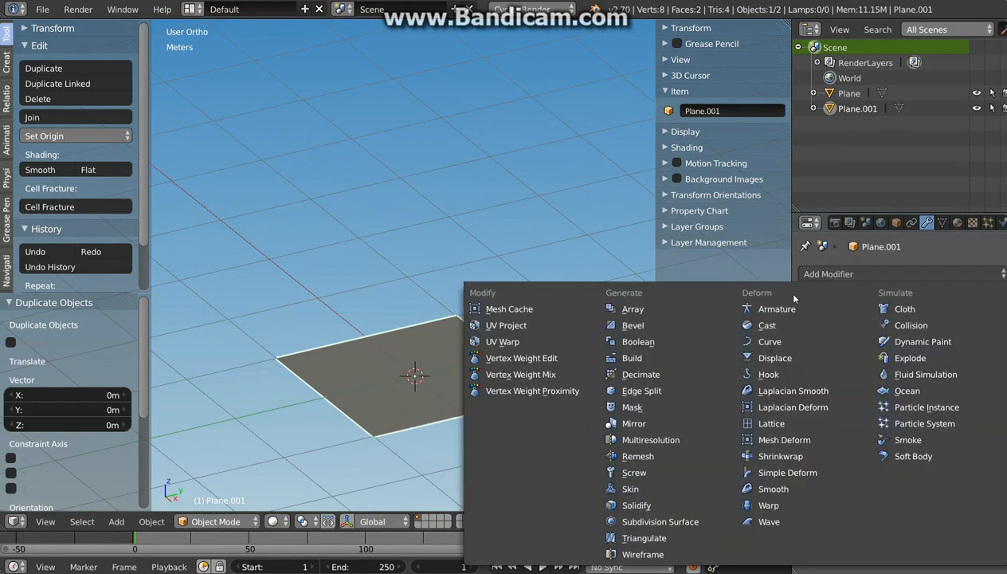
pyautogui.click(657, 521)
pyautogui.click(938, 345)
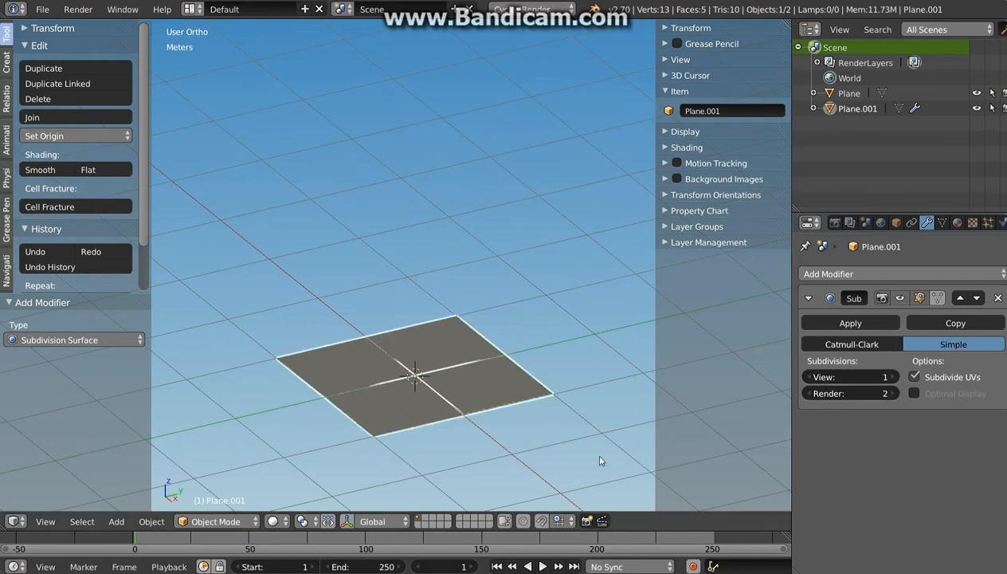
# Set both the Render and View subdivisions of the Subdivision Surface modifier to 6 and collapse its settings
pyautogui.click(892, 394)
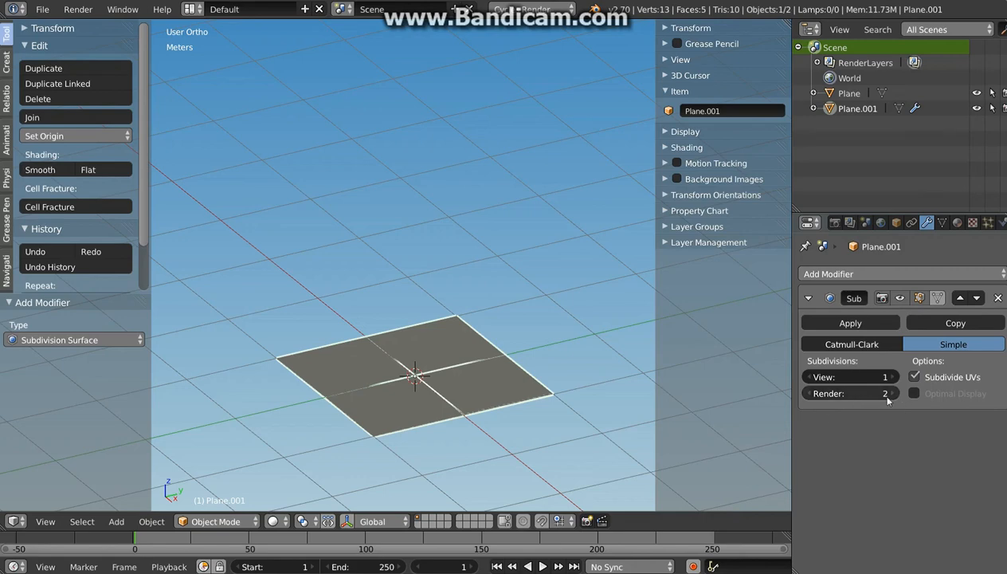
pyautogui.click(892, 393)
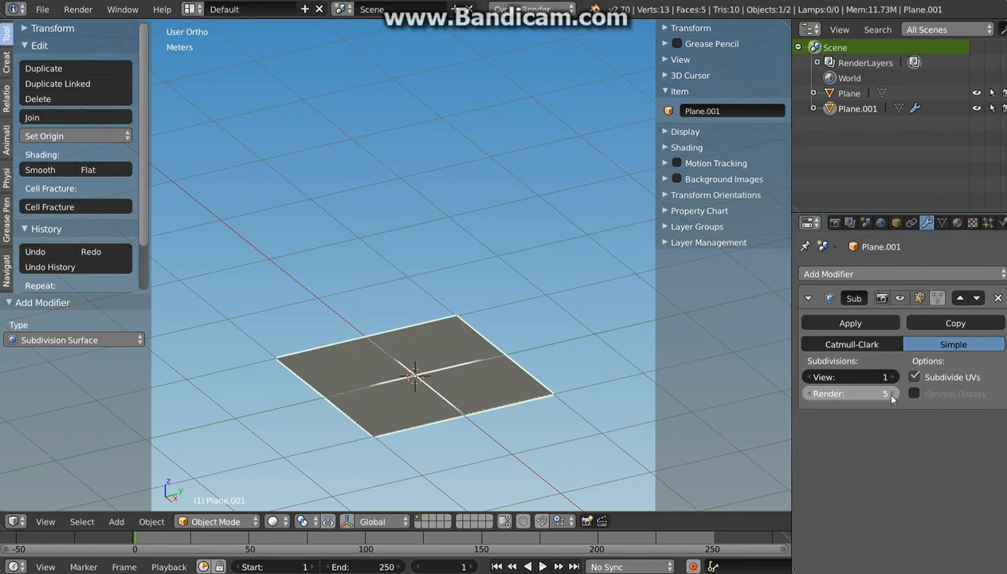
pyautogui.click(892, 393)
pyautogui.click(892, 394)
pyautogui.click(891, 377)
pyautogui.click(892, 377)
pyautogui.click(892, 377)
pyautogui.click(892, 377)
pyautogui.click(891, 377)
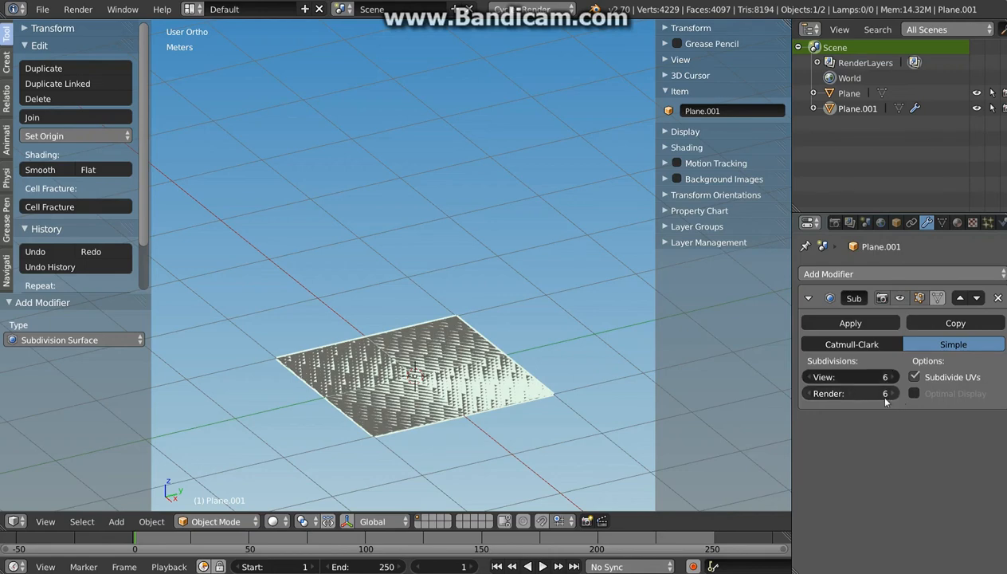
pyautogui.click(808, 298)
# Add a second Subdivision Surface modifier to the duplicated plane, using the Simple type with 3 render subdivisions, and collapse it
pyautogui.click(827, 274)
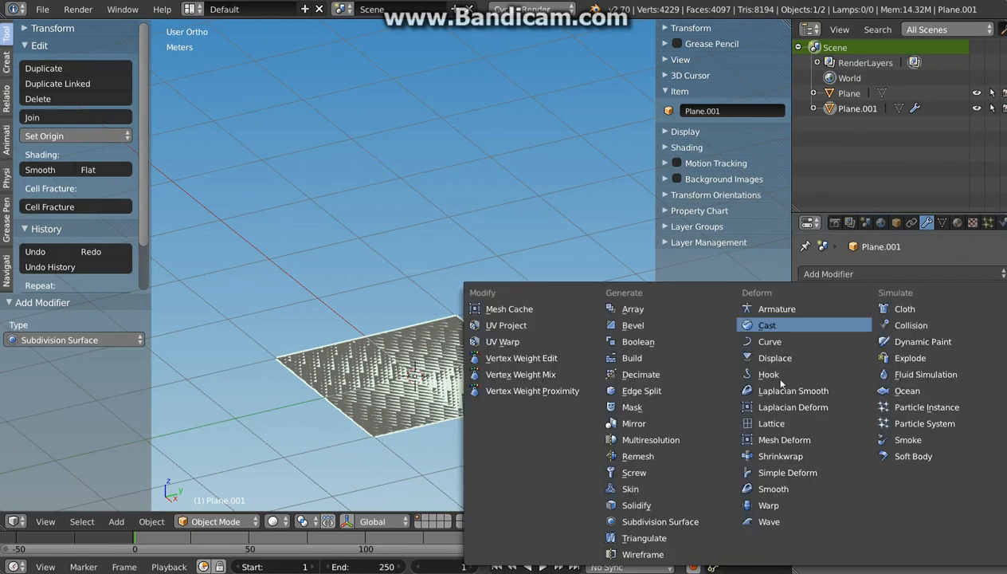
pyautogui.click(661, 521)
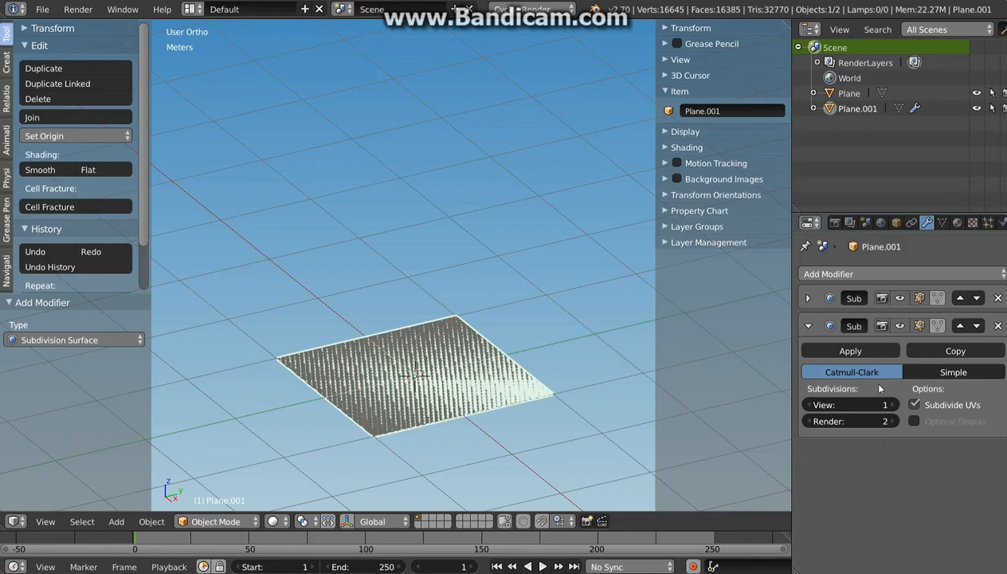
pyautogui.click(943, 373)
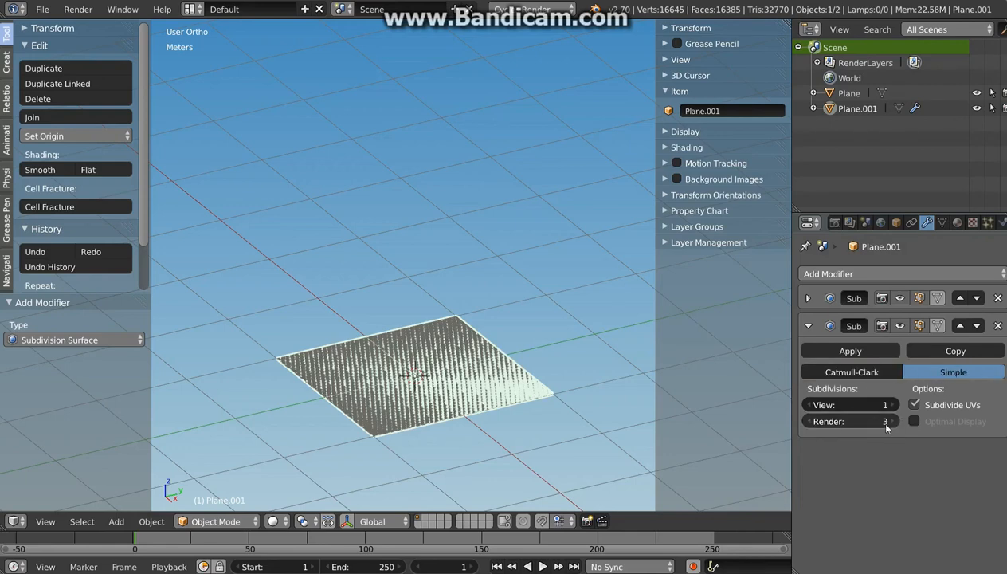
pyautogui.click(809, 326)
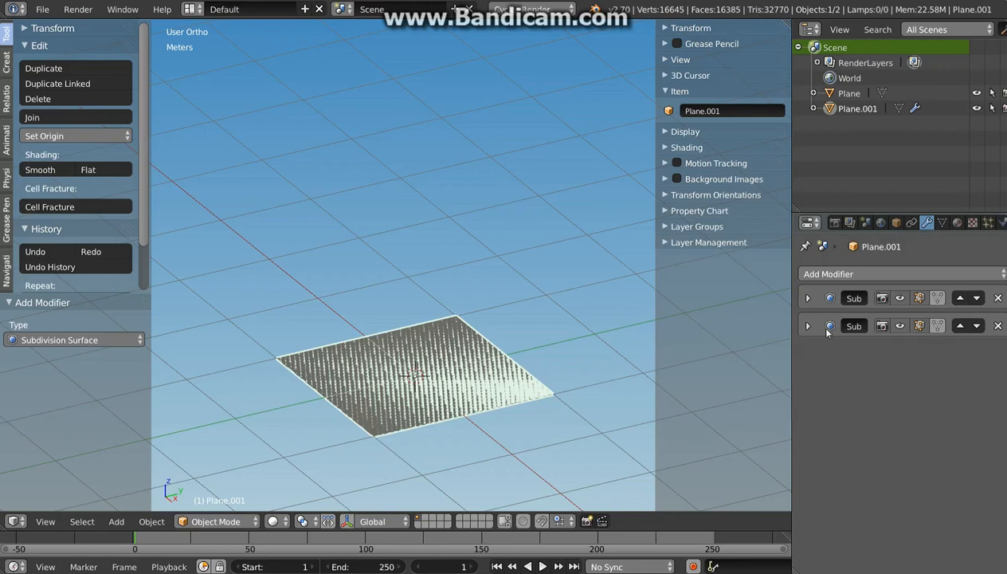
# Add a Displace modifier to the duplicated plane with midlevel 0 and strength 0.5
pyautogui.click(834, 275)
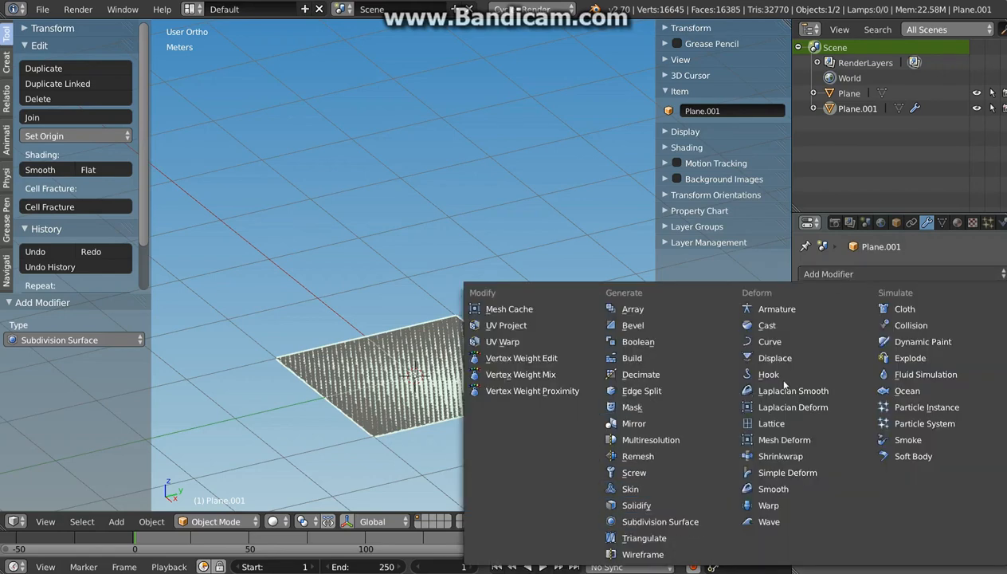
pyautogui.click(773, 358)
pyautogui.moveTo(473, 399); pyautogui.dragTo(526, 369, button='middle')
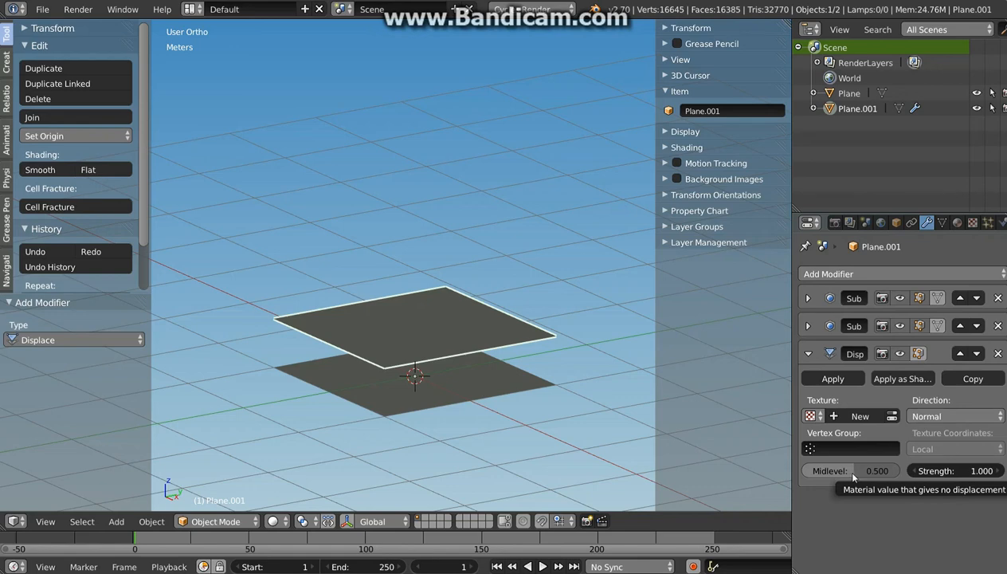
pyautogui.moveTo(869, 470); pyautogui.dragTo(809, 470)
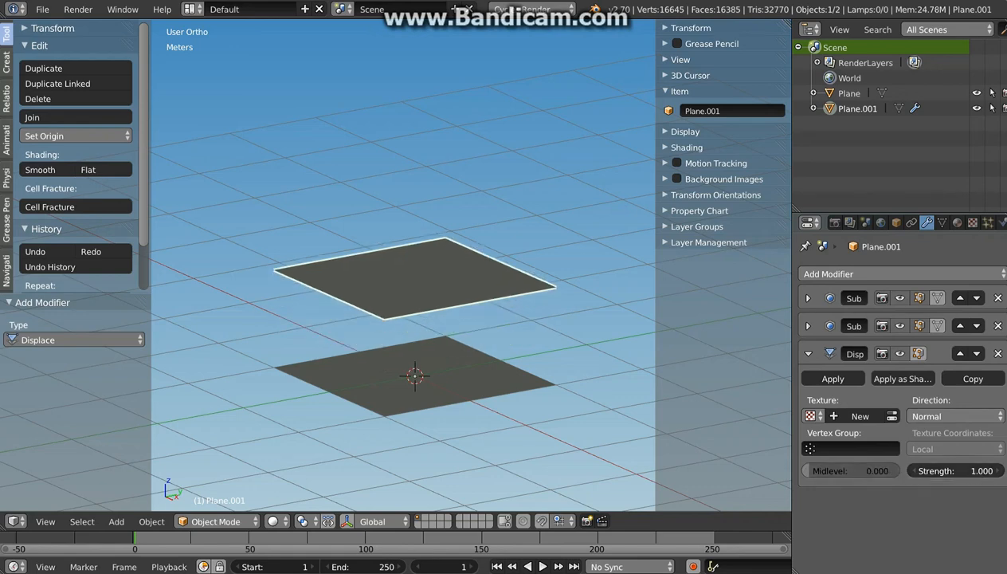
pyautogui.click(975, 471)
pyautogui.write('0.5')
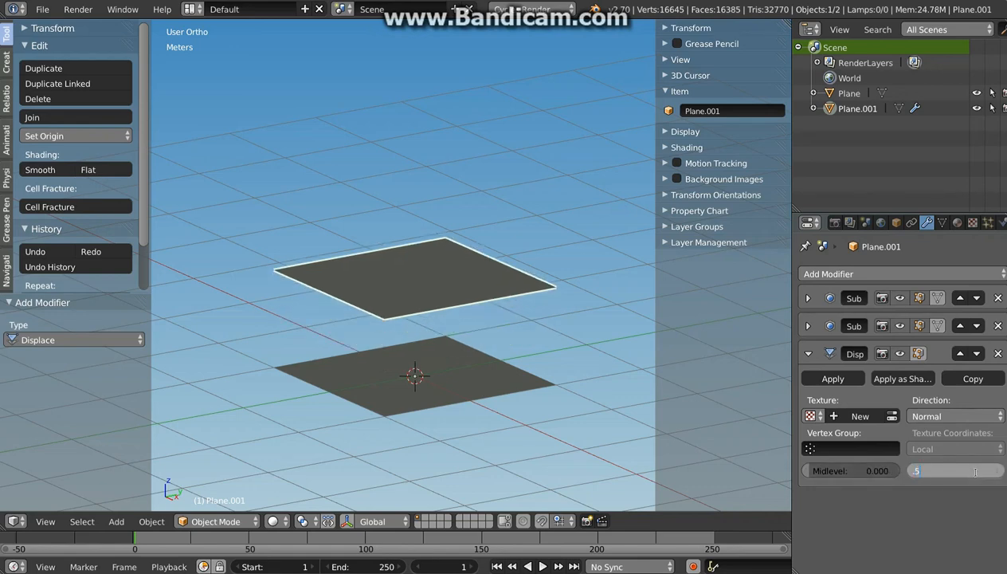
pyautogui.press('Return')
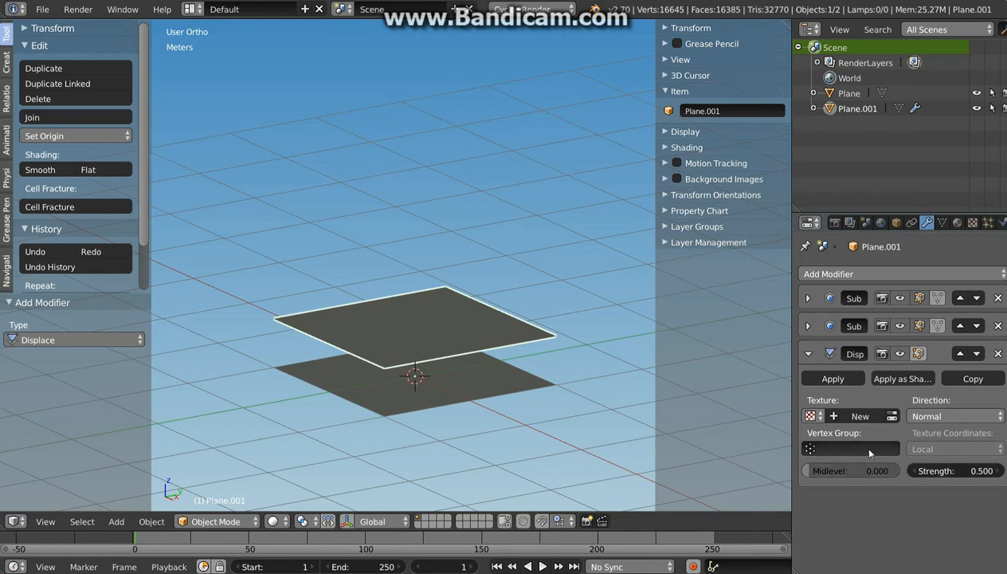
# Create a new texture for the Displace modifier and inspect the displaced surface from above
pyautogui.click(841, 416)
pyautogui.moveTo(431, 355); pyautogui.dragTo(409, 373, button='middle')
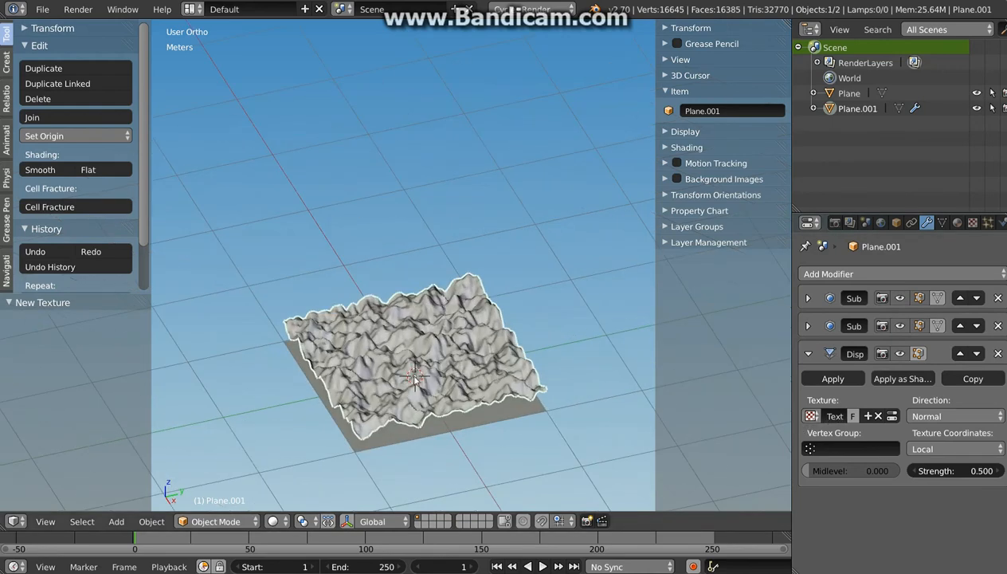
pyautogui.scroll(2, 434, 342)
pyautogui.moveTo(457, 345); pyautogui.dragTo(449, 369, button='middle')
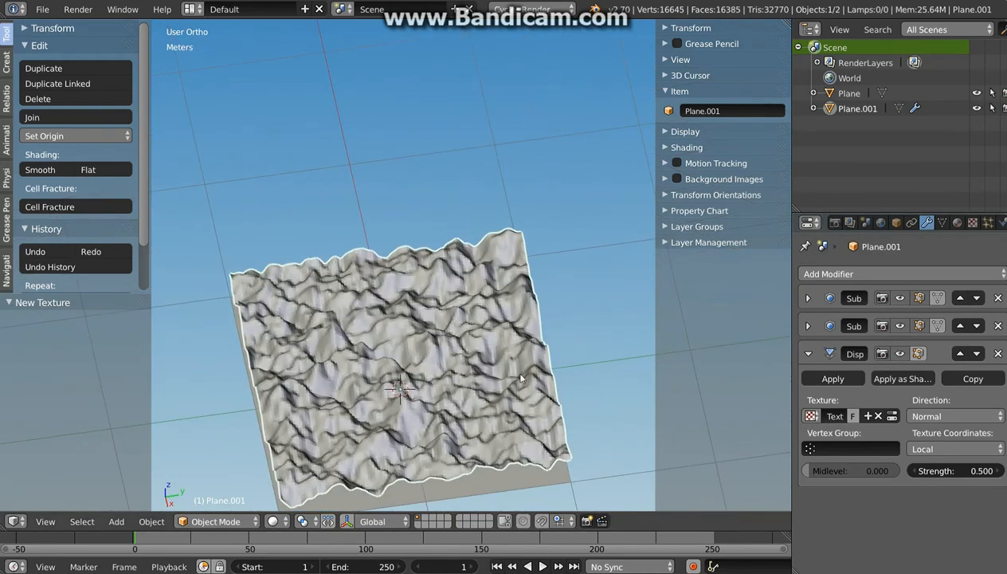
# Switch the render engine to Blender Render and change the displacement texture's type to Image or Movie
pyautogui.click(972, 224)
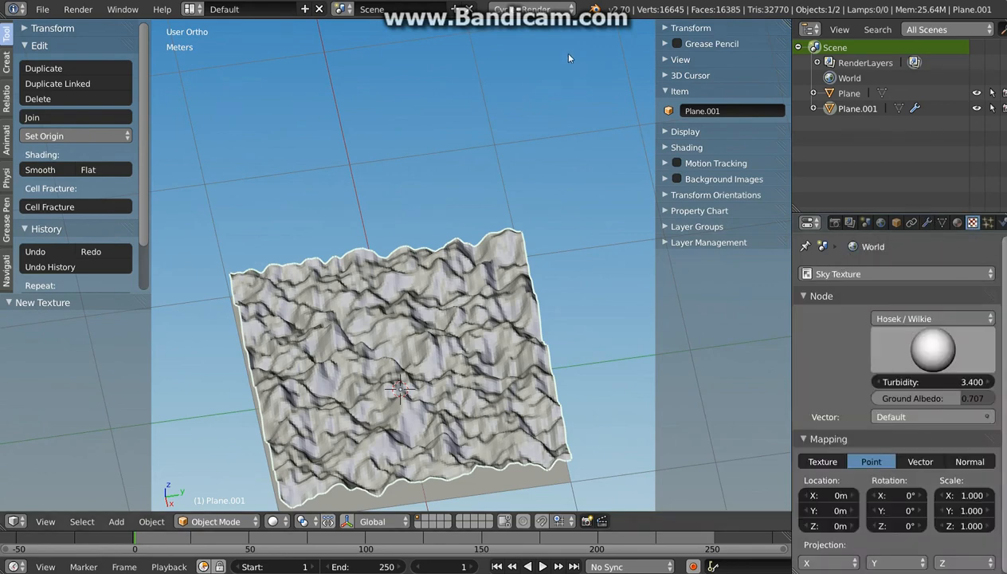
pyautogui.moveTo(519, 32); pyautogui.dragTo(534, 44, button='middle')
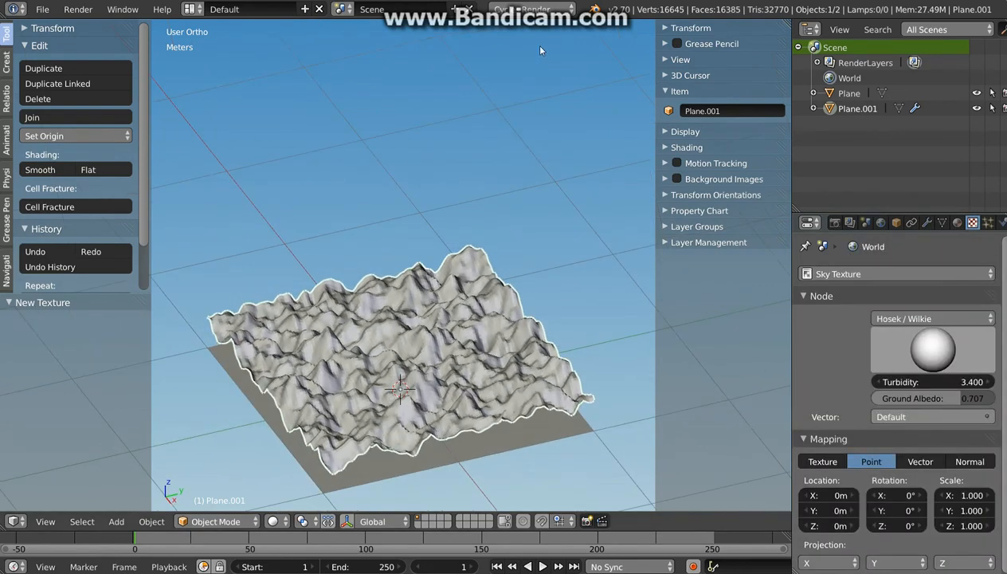
pyautogui.click(522, 9)
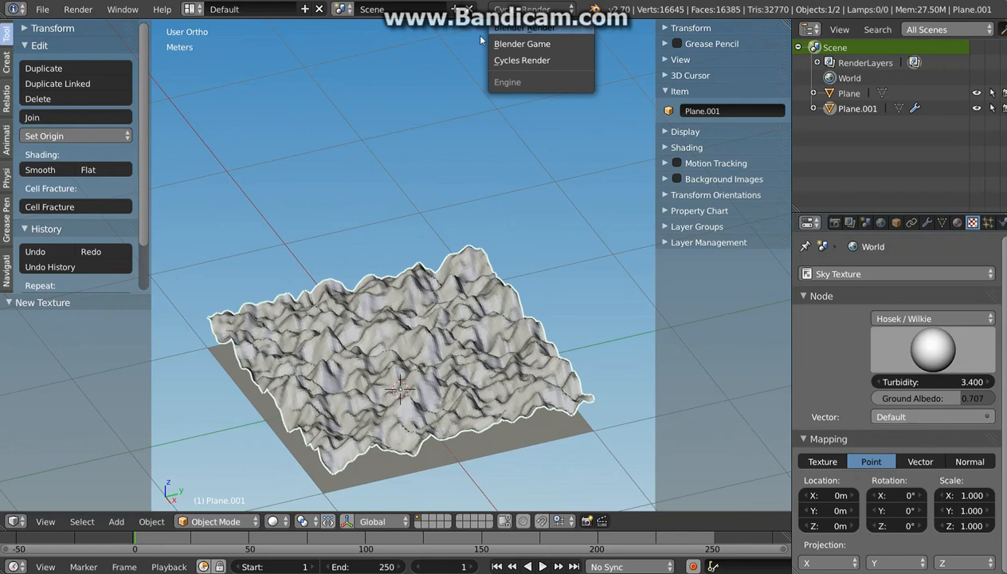
pyautogui.click(547, 29)
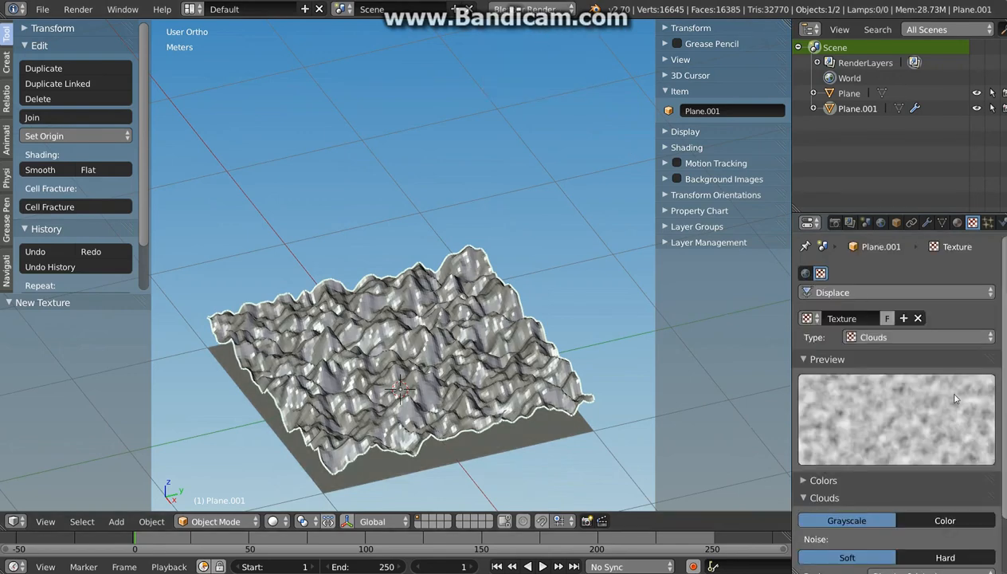
pyautogui.click(888, 338)
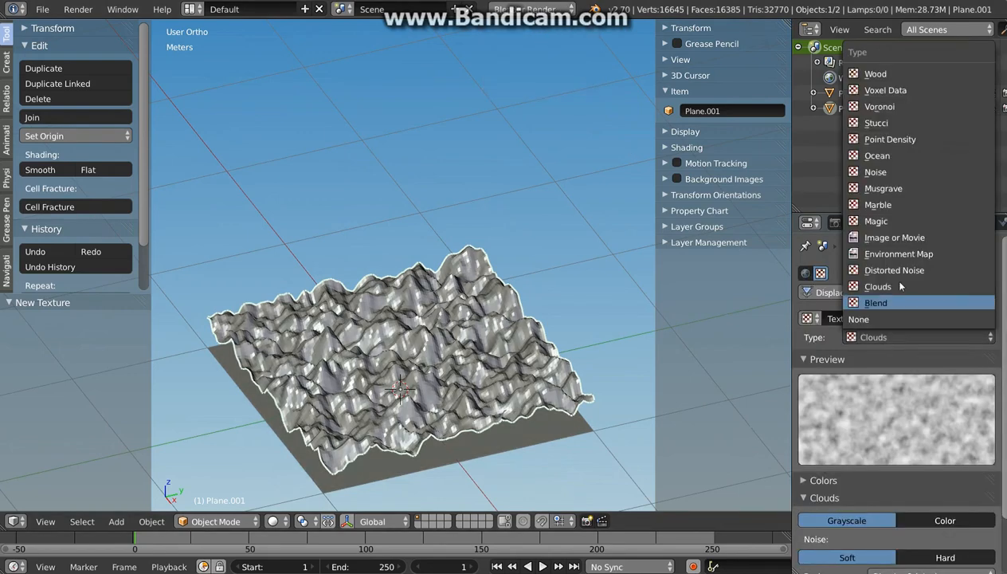
pyautogui.click(894, 237)
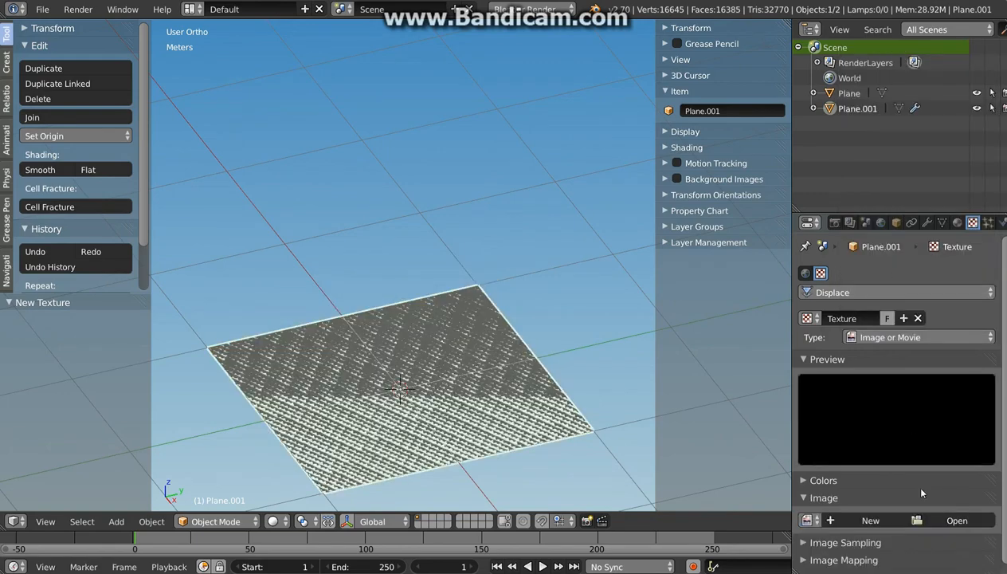
# Load noice.png from the BGE_Fire folder as the displacement texture's image and view the displaced surface
pyautogui.click(937, 521)
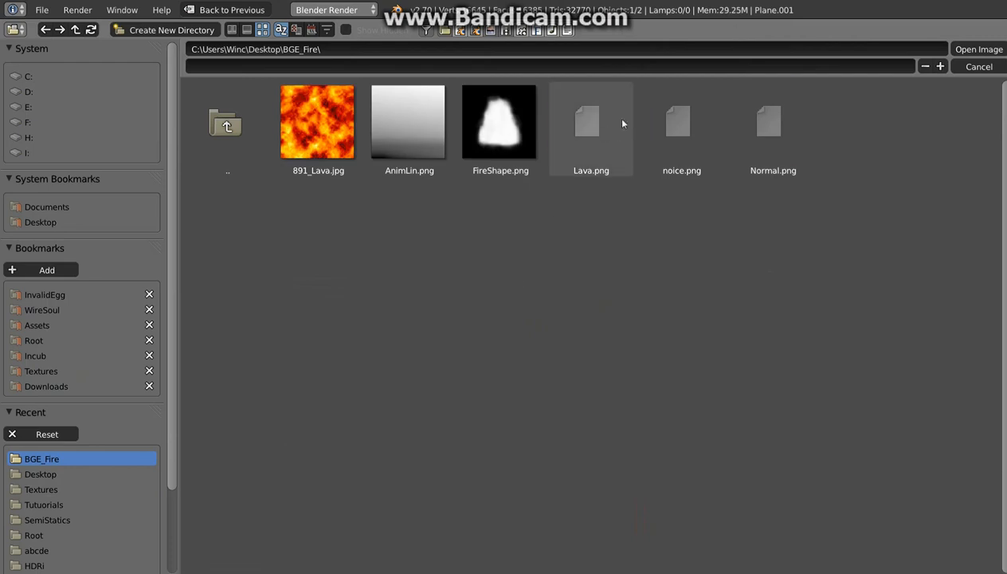
pyautogui.click(681, 132)
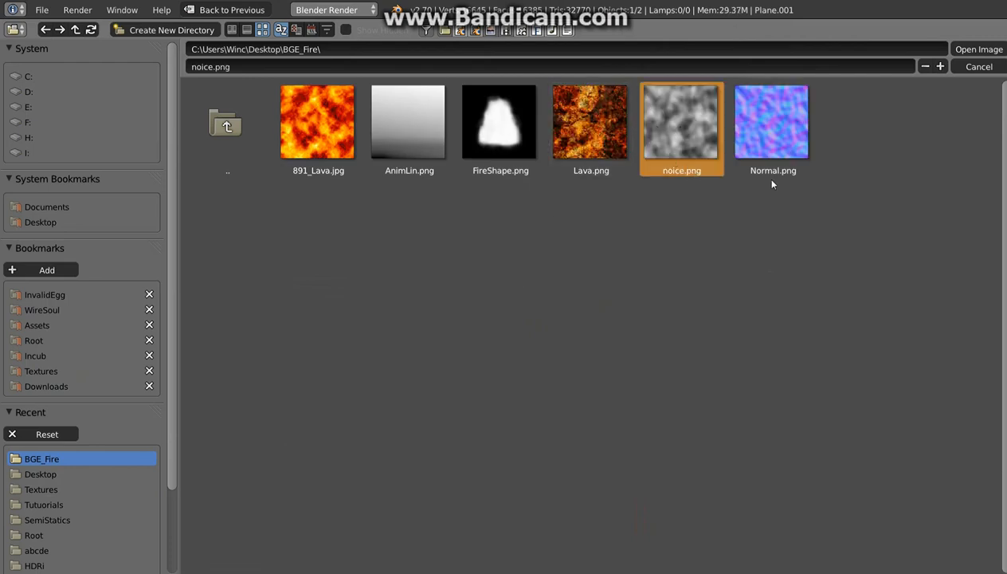
pyautogui.click(975, 51)
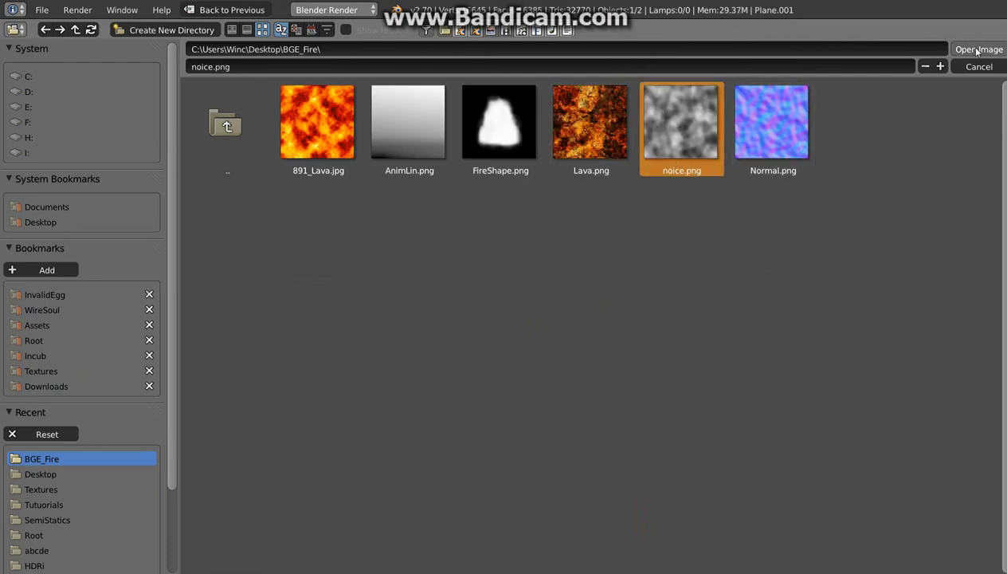
pyautogui.moveTo(346, 375); pyautogui.dragTo(279, 275, button='middle')
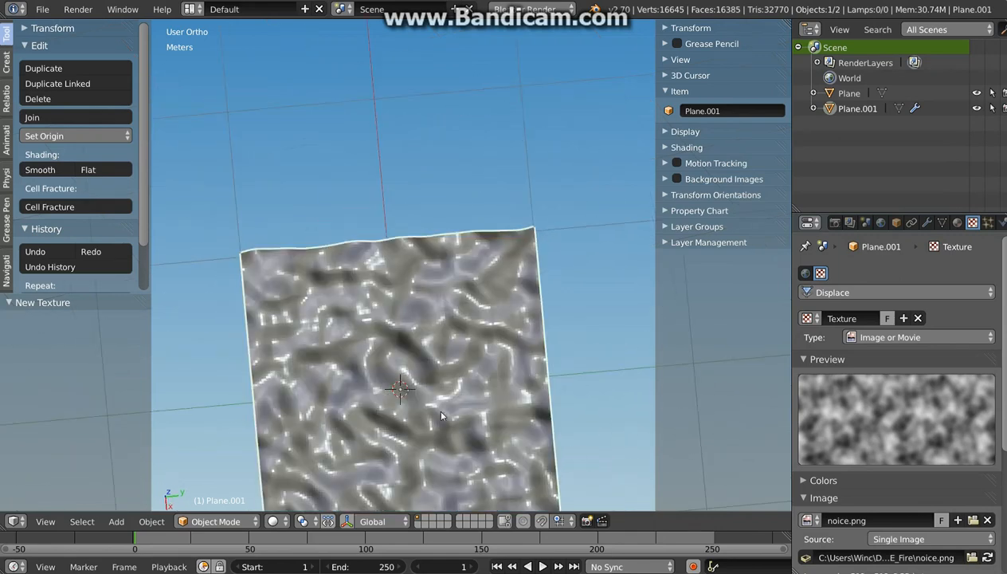
pyautogui.moveTo(289, 338); pyautogui.dragTo(487, 323, button='middle')
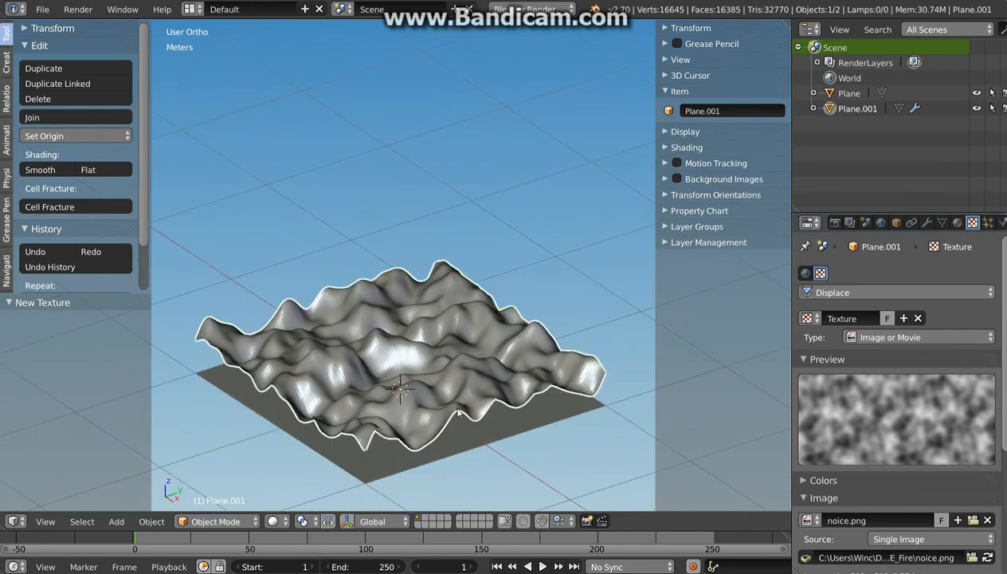
# Apply smooth shading to the displaced plane
pyautogui.click(40, 170)
pyautogui.moveTo(380, 378); pyautogui.dragTo(388, 365, button='middle')
pyautogui.scroll(3, 412, 407)
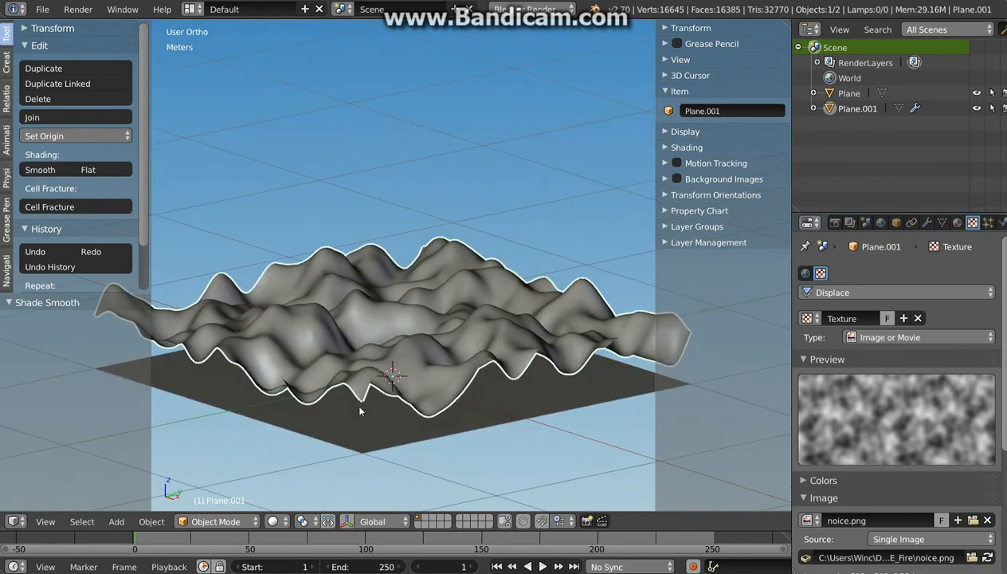
# Add the flat plane beneath the displaced one to the selection as the active object
pyautogui.moveTo(551, 443); pyautogui.dragTo(505, 285, button='middle')
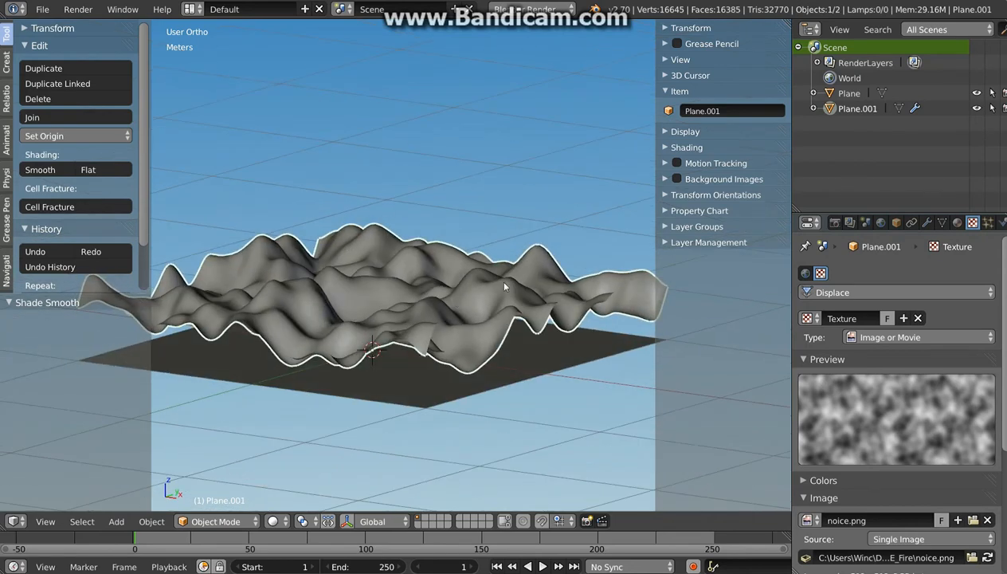
pyautogui.moveTo(456, 341); pyautogui.dragTo(484, 336, button='middle')
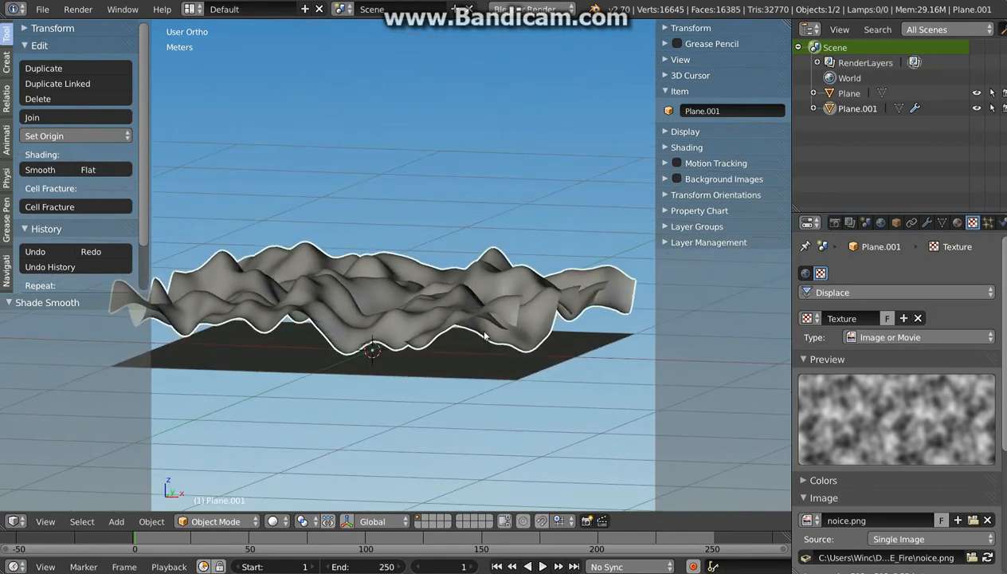
pyautogui.keyDown('shift'); pyautogui.rightClick(506, 377); pyautogui.keyUp('shift')
pyautogui.moveTo(526, 353); pyautogui.dragTo(517, 348, button='middle')
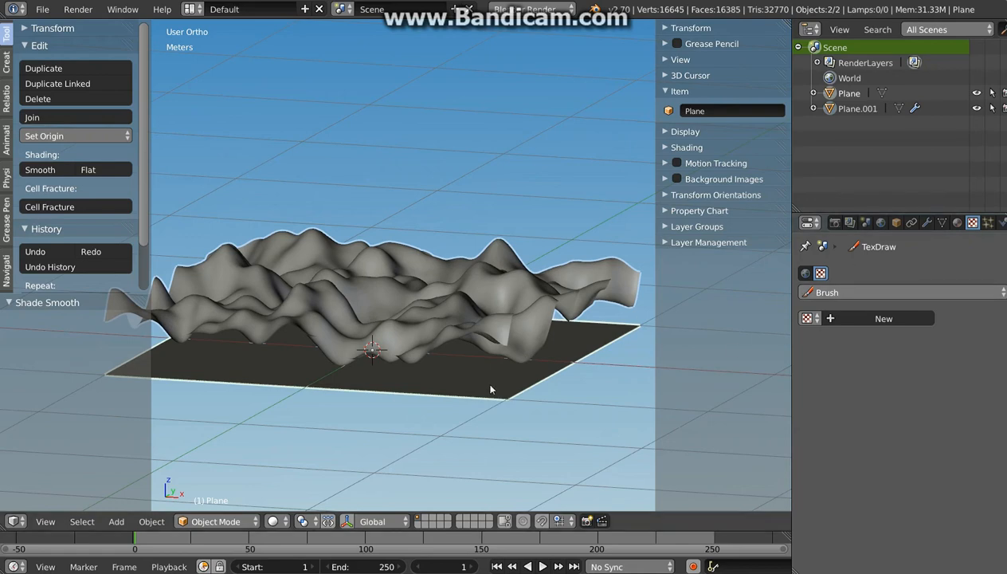
# Split the 3D view horizontally and switch the upper area to the UV/Image Editor
pyautogui.moveTo(788, 30); pyautogui.dragTo(781, 272)
pyautogui.click(19, 272)
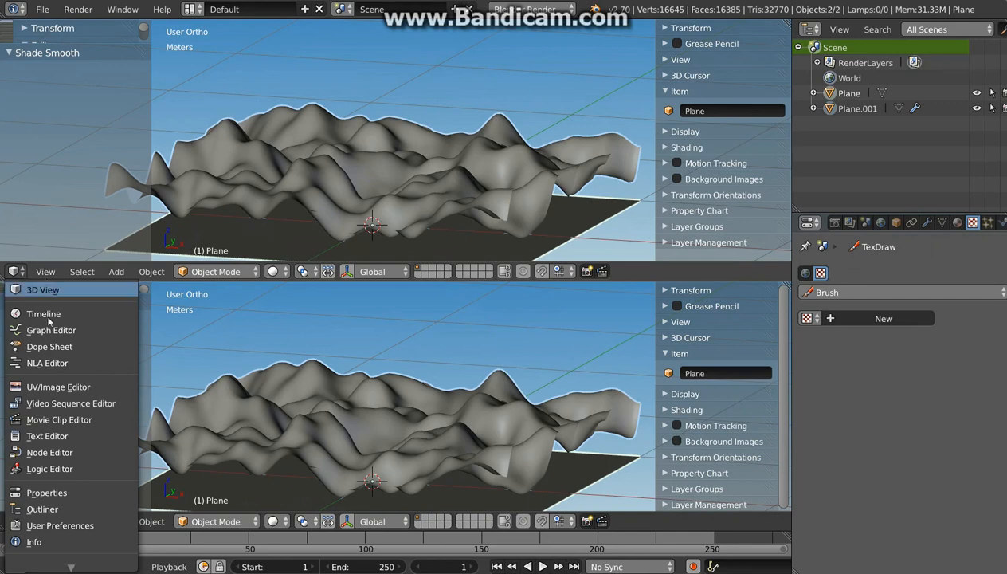
pyautogui.click(58, 386)
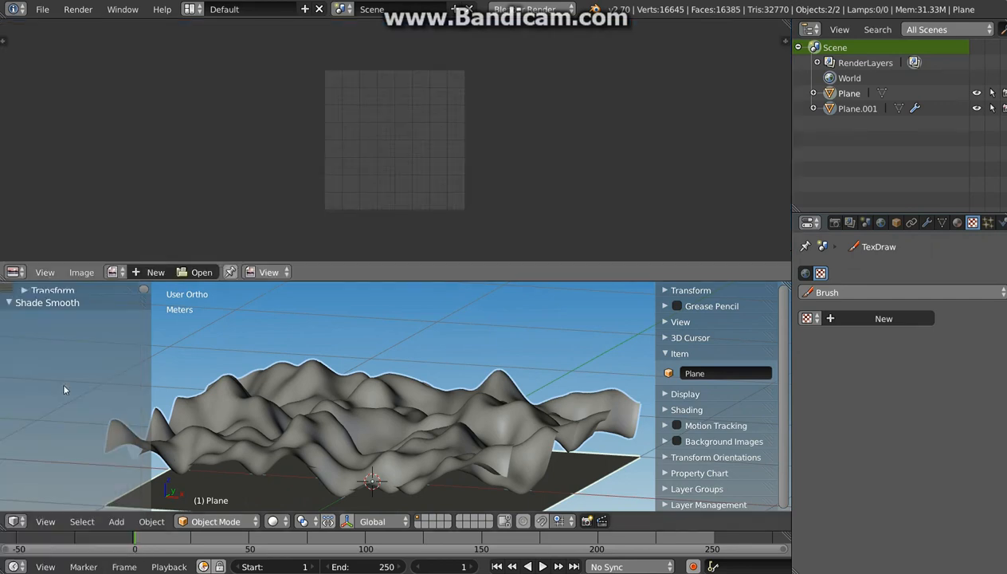
# Create a new 512 × 512 px image named Normalmap in the image editor
pyautogui.click(142, 272)
pyautogui.click(195, 258)
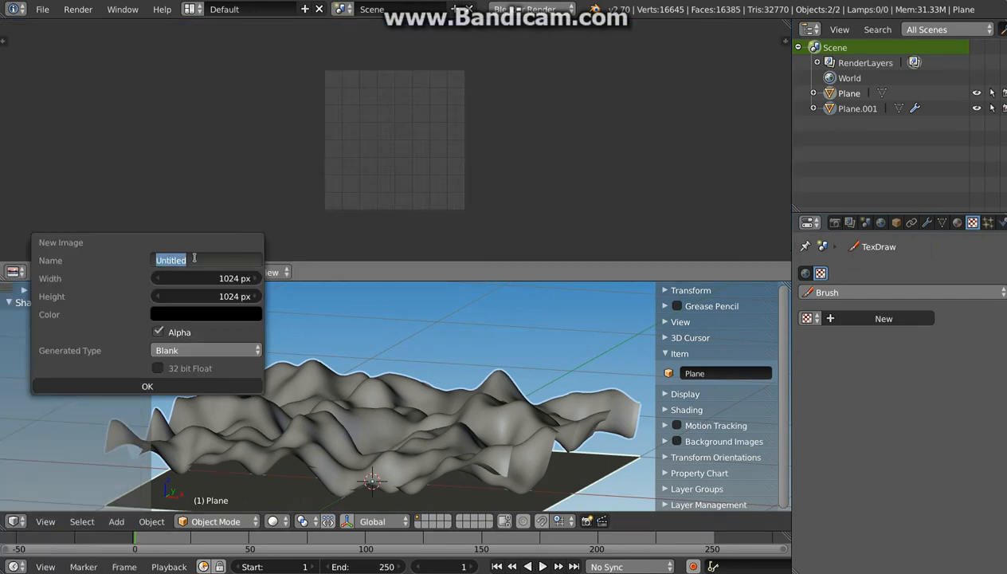
pyautogui.write('Normalmap')
pyautogui.press('Return')
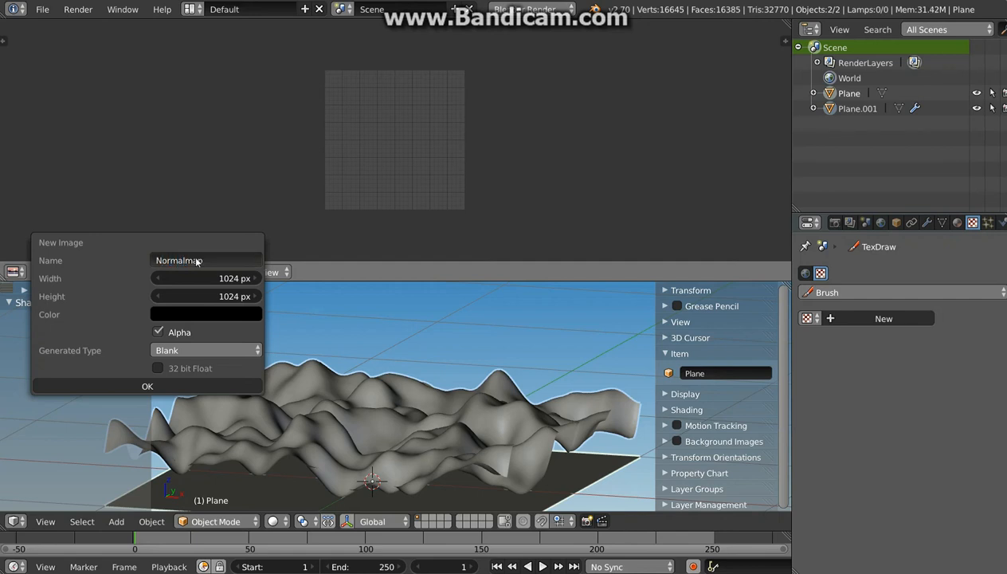
pyautogui.click(215, 278)
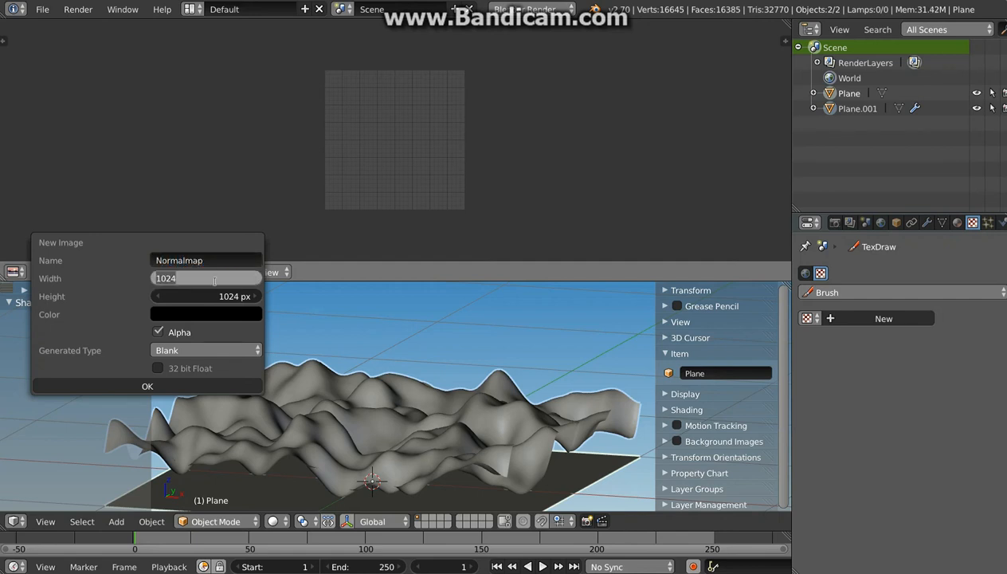
pyautogui.write('512')
pyautogui.press('Tab')
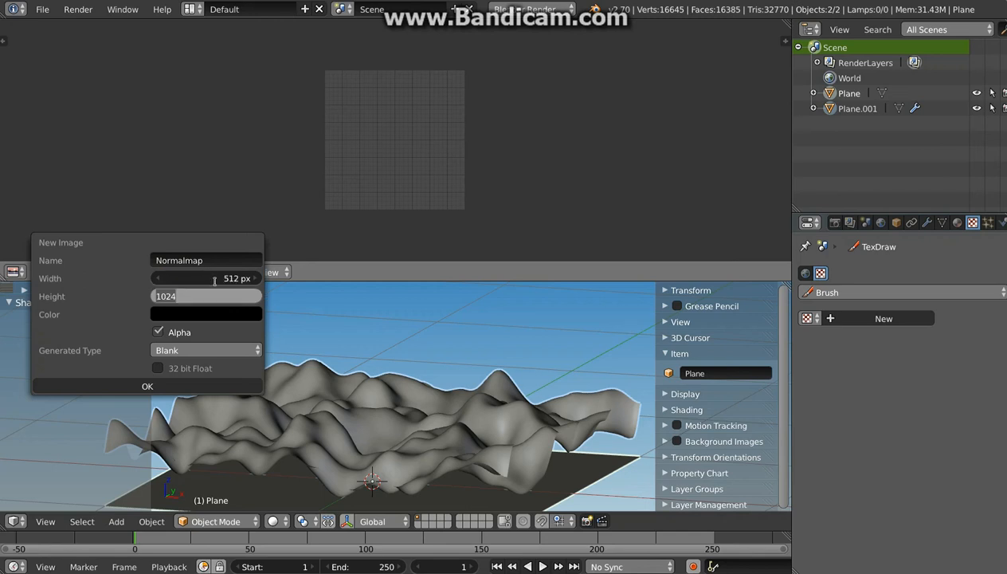
pyautogui.write('512')
pyautogui.press('Return')
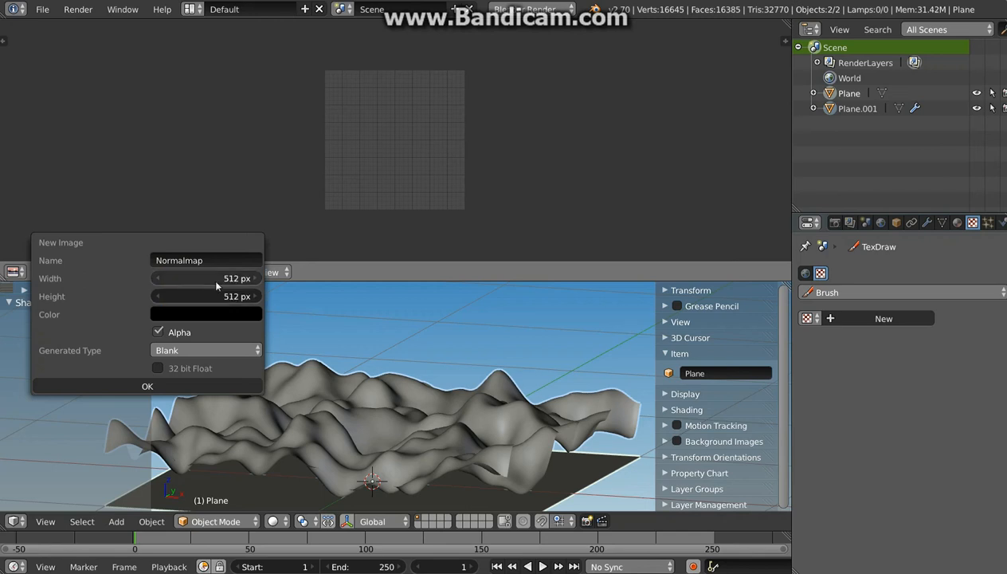
pyautogui.click(146, 386)
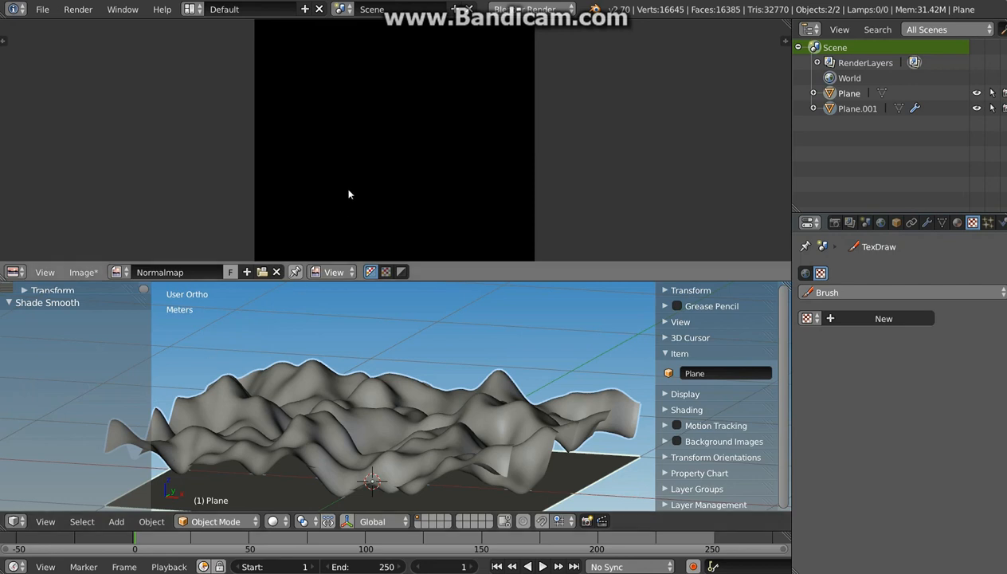
# Assign the Normalmap image to the flat plane's UV face in Edit Mode and return to Object Mode
pyautogui.scroll(-1, 369, 170)
pyautogui.scroll(-1, 368, 171)
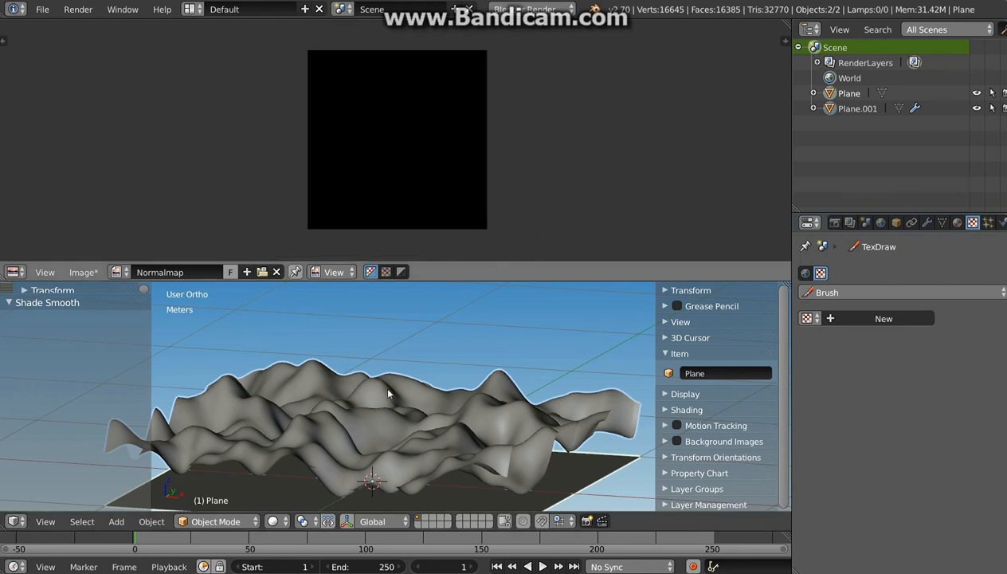
pyautogui.moveTo(444, 418); pyautogui.dragTo(451, 396, button='middle')
pyautogui.press('Tab')
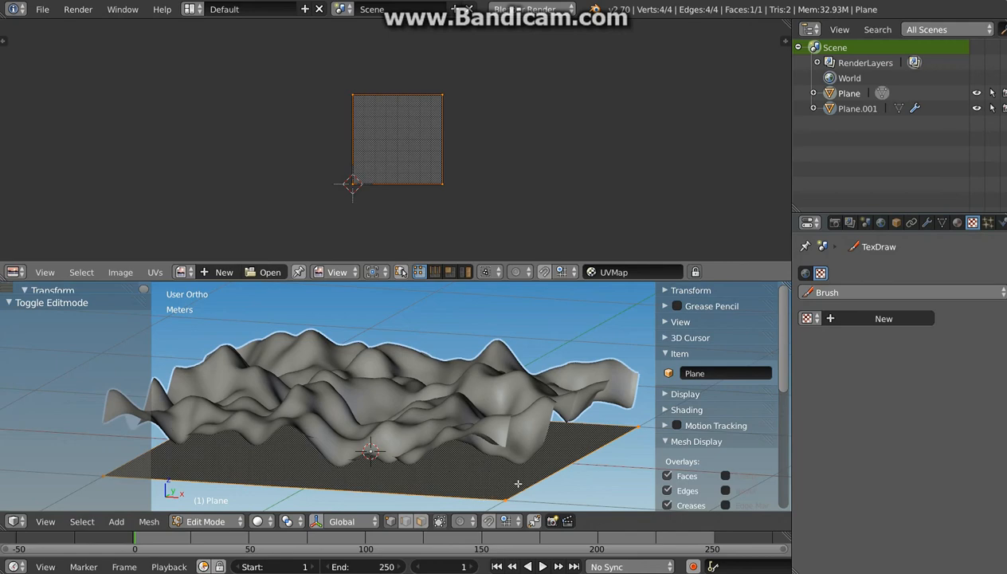
pyautogui.click(186, 274)
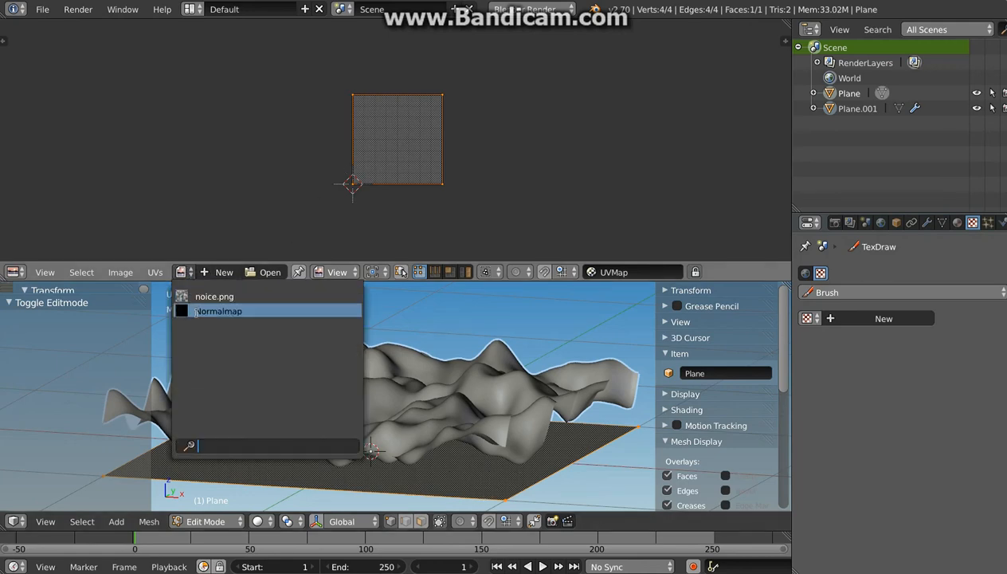
pyautogui.click(195, 310)
pyautogui.press('Tab')
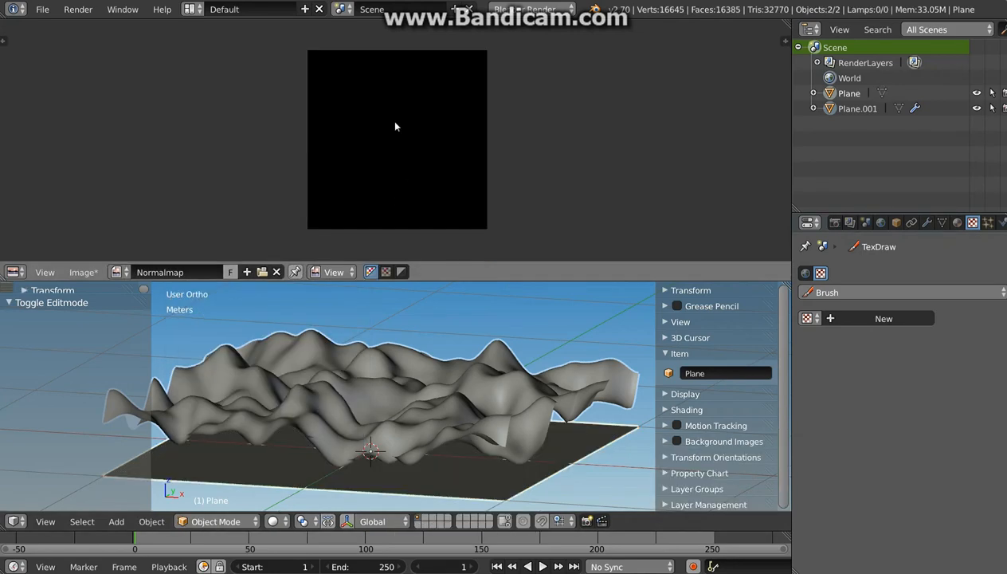
# Set the render bake mode to Normals and enable Selected to Active
pyautogui.moveTo(431, 163); pyautogui.dragTo(437, 173, button='middle')
pyautogui.click(835, 223)
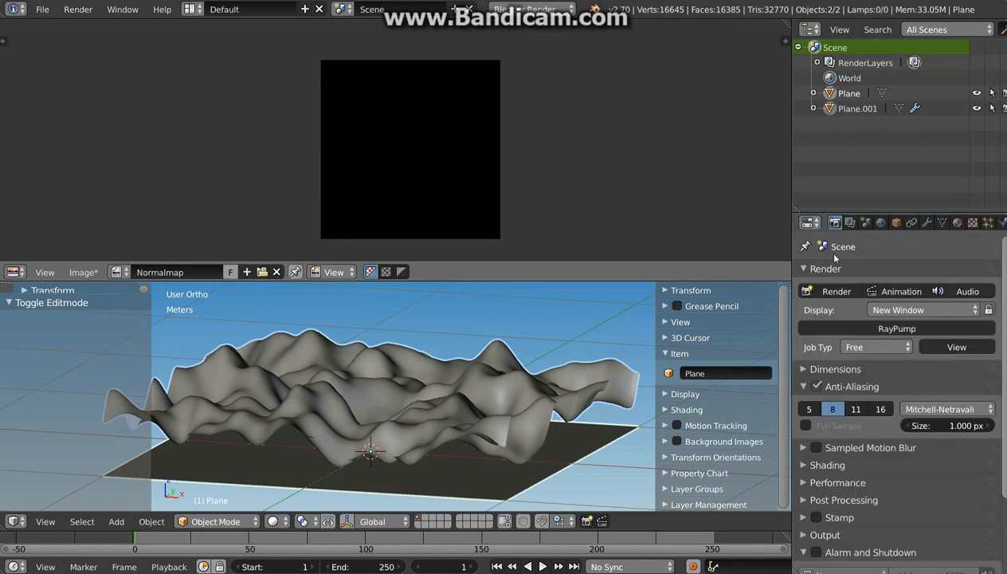
pyautogui.click(811, 270)
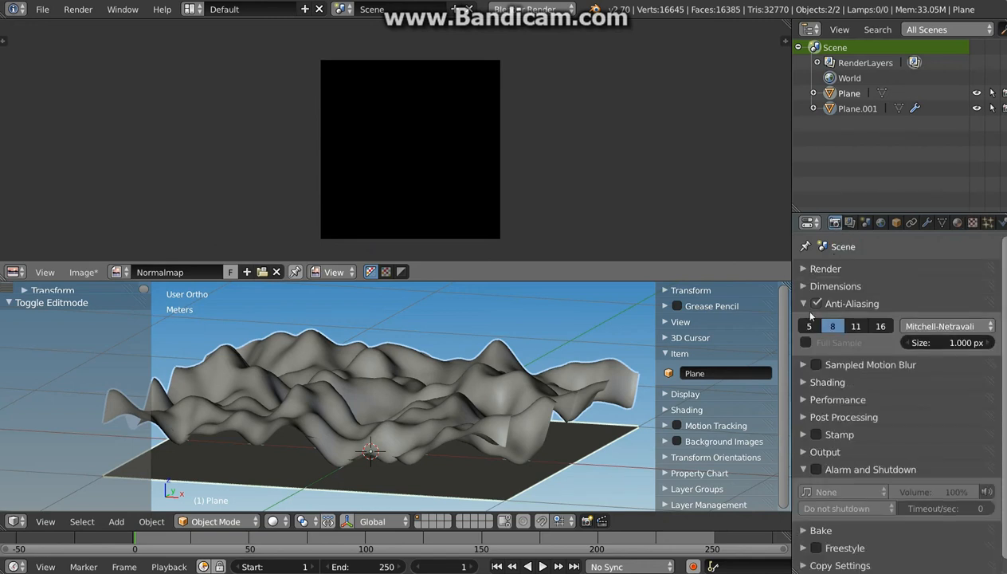
pyautogui.scroll(-1, 826, 342)
pyautogui.click(809, 516)
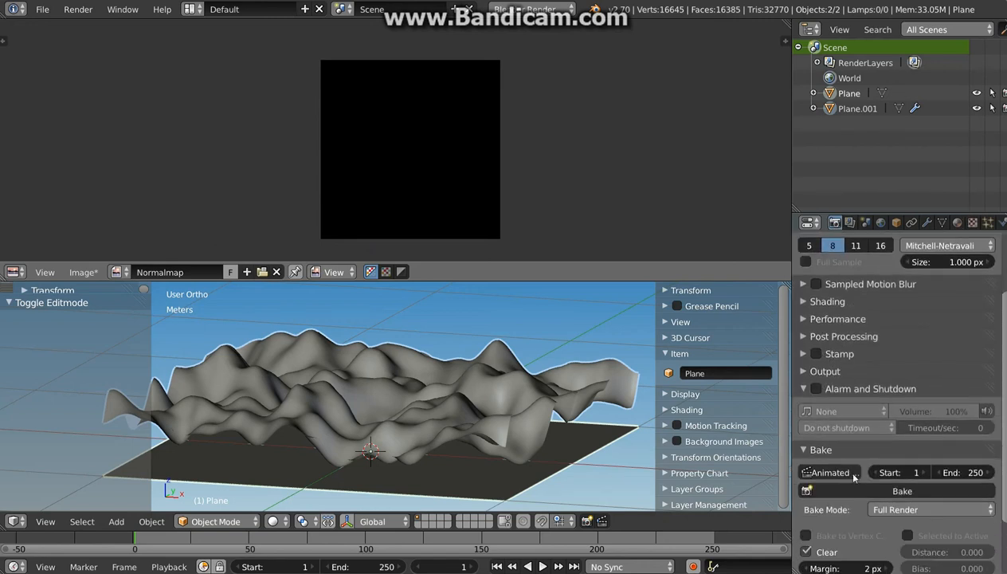
pyautogui.scroll(-2, 877, 478)
pyautogui.click(891, 435)
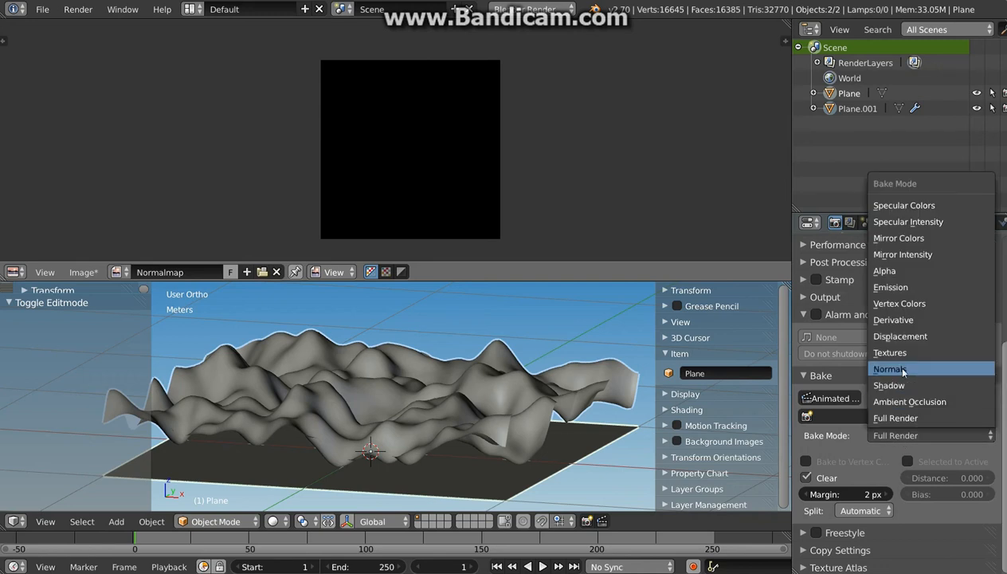
pyautogui.click(890, 369)
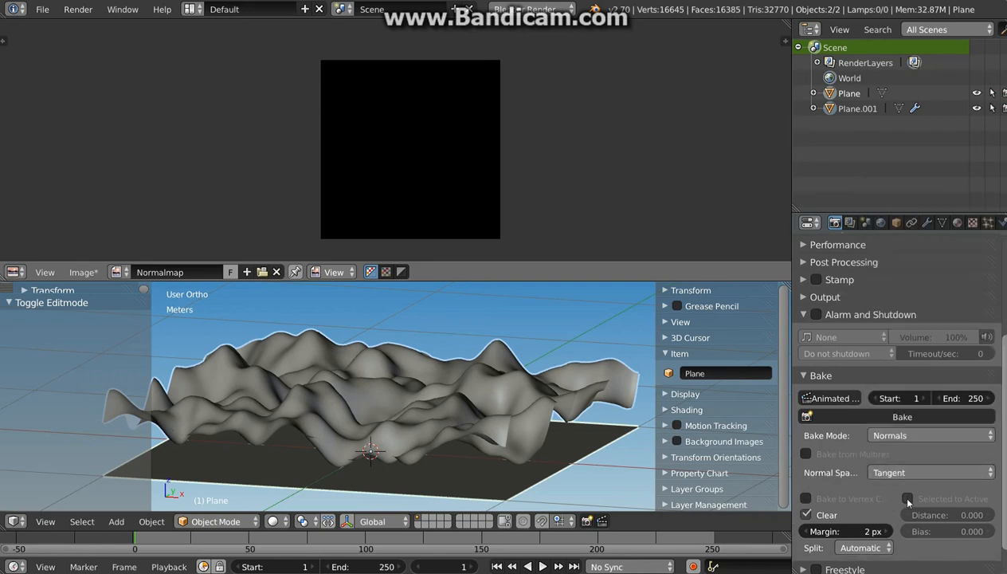
pyautogui.click(908, 499)
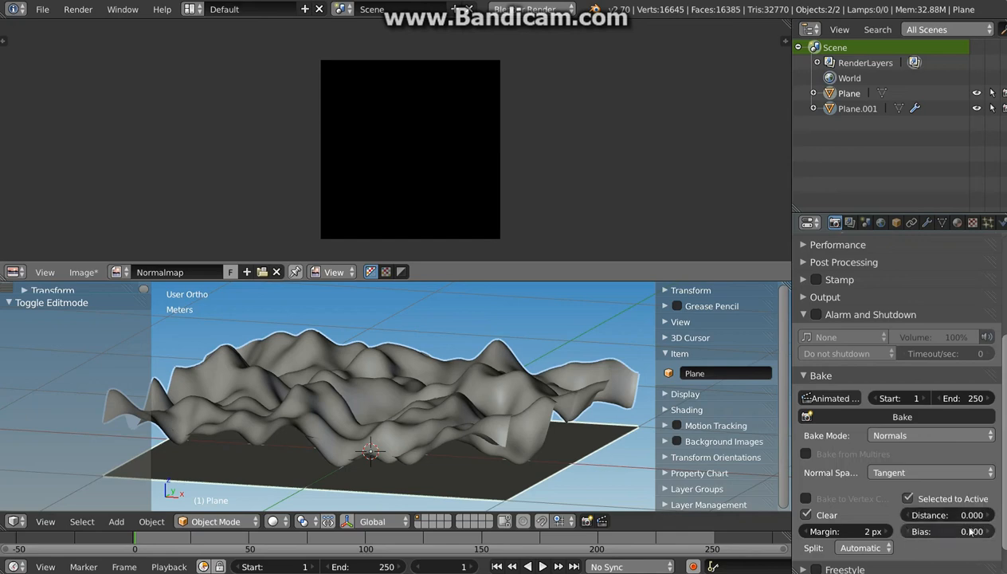
# Check the gap between the two planes from the front and set the bake bias to 1.000
pyautogui.moveTo(522, 398); pyautogui.dragTo(542, 451, button='middle')
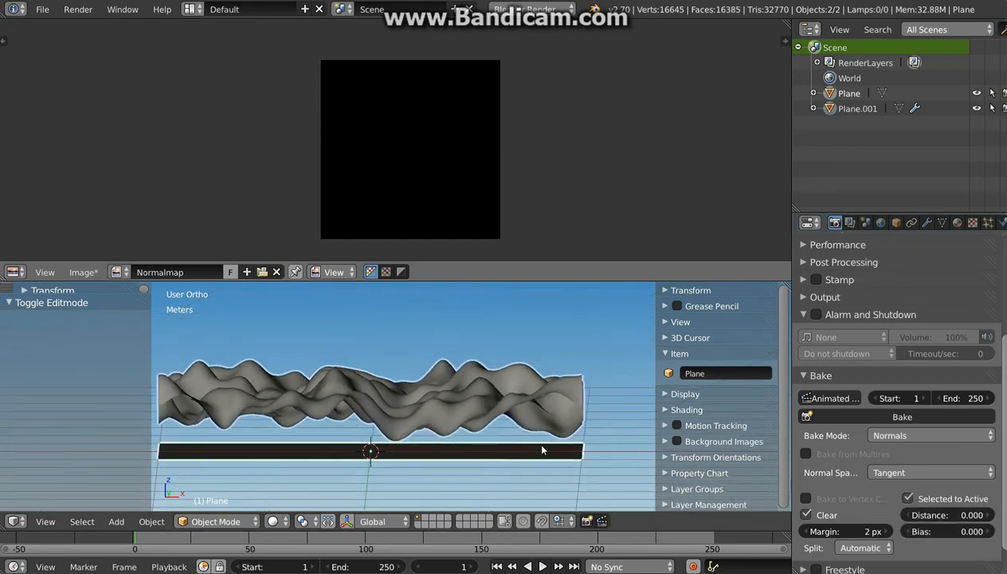
pyautogui.press('KP_1')
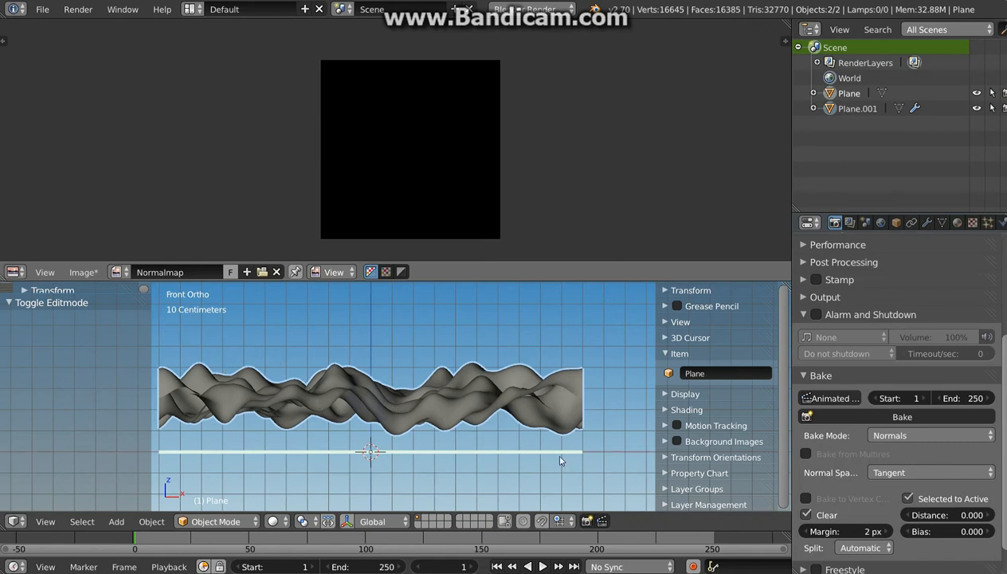
pyautogui.click(989, 533)
pyautogui.click(989, 532)
pyautogui.click(989, 533)
pyautogui.click(990, 532)
pyautogui.click(989, 533)
pyautogui.click(989, 532)
pyautogui.click(989, 533)
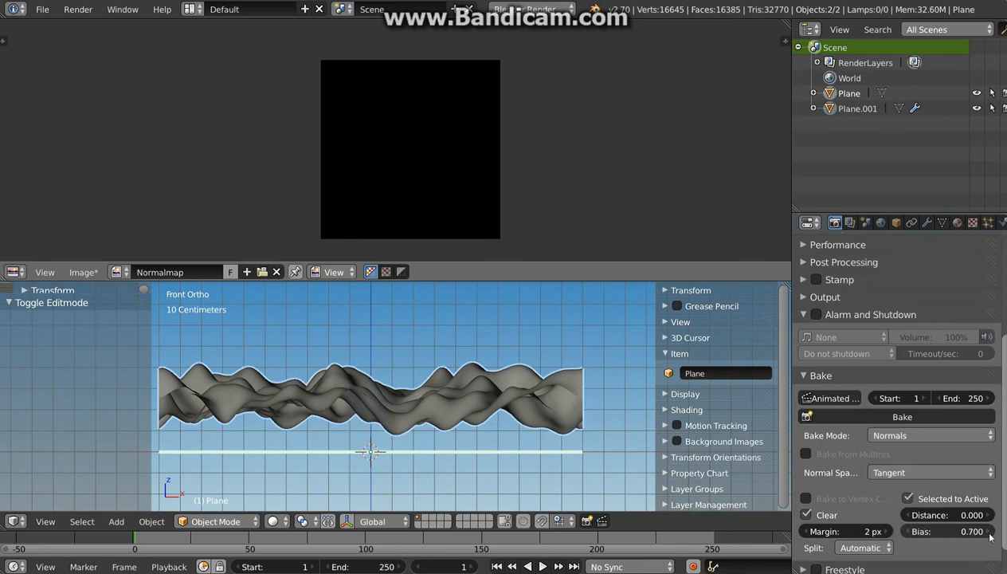
pyautogui.click(989, 533)
pyautogui.click(989, 533)
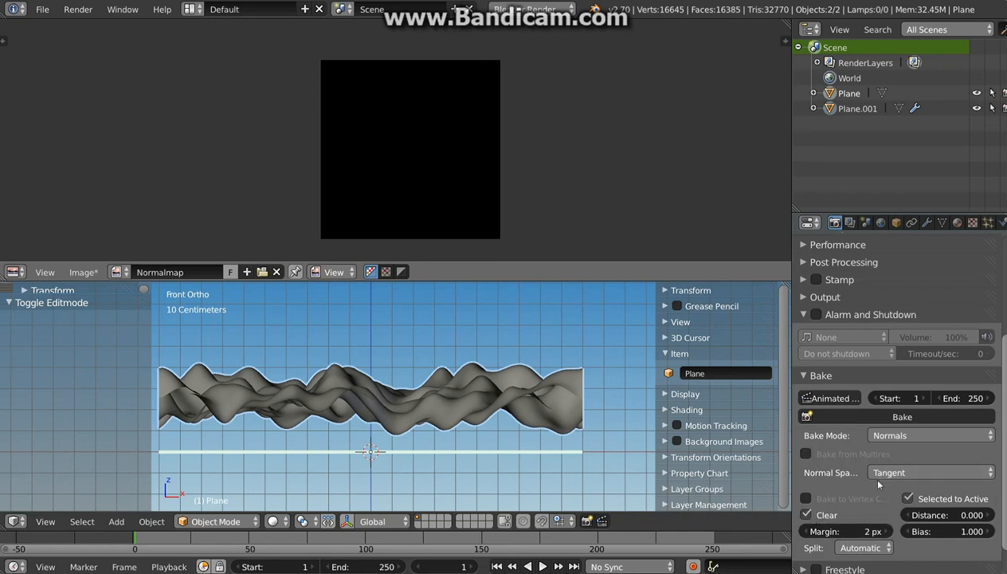
# Bake the displaced plane's normals into the Normalmap image and inspect the result
pyautogui.click(896, 418)
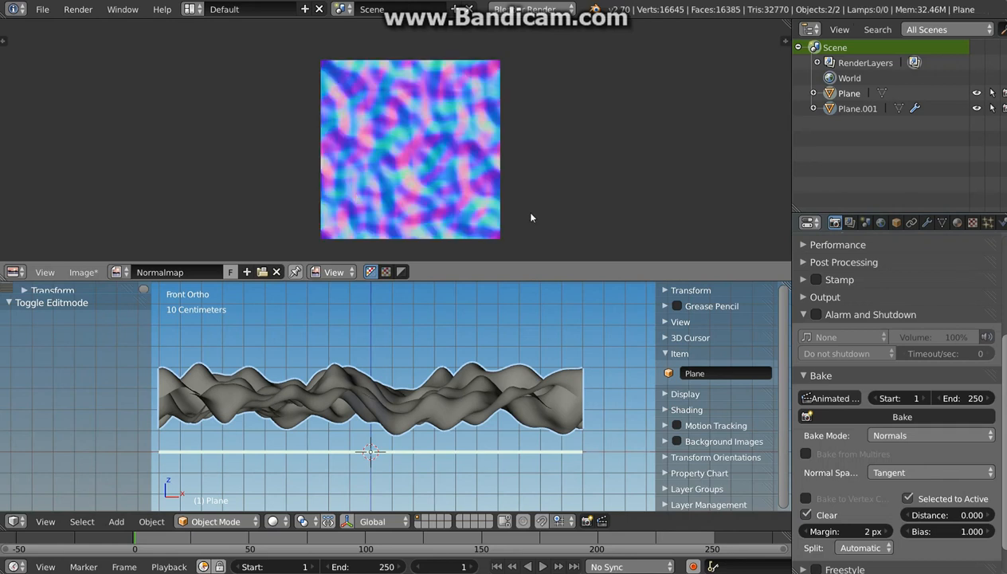
pyautogui.scroll(1, 413, 179)
pyautogui.scroll(-1, 408, 182)
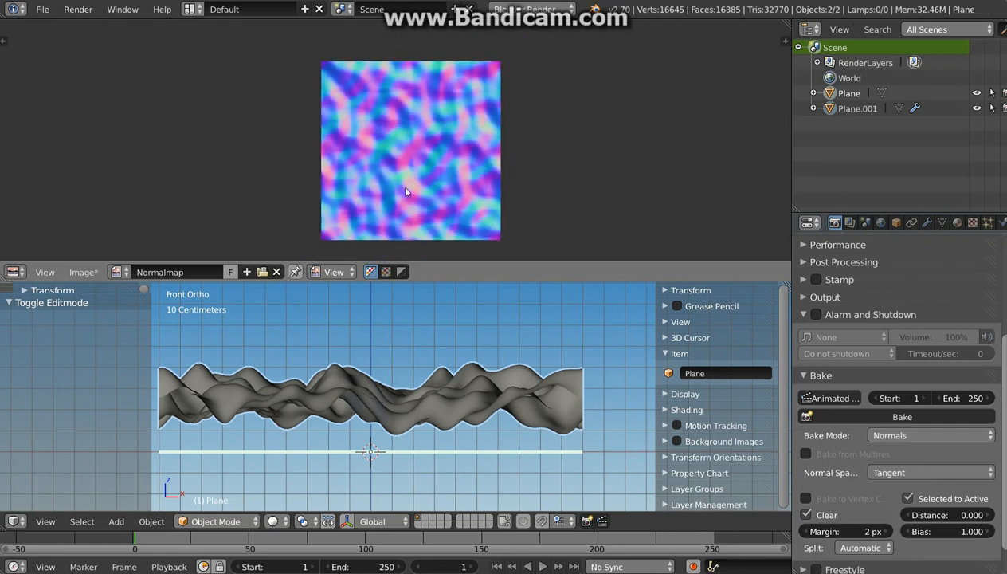
pyautogui.click(81, 272)
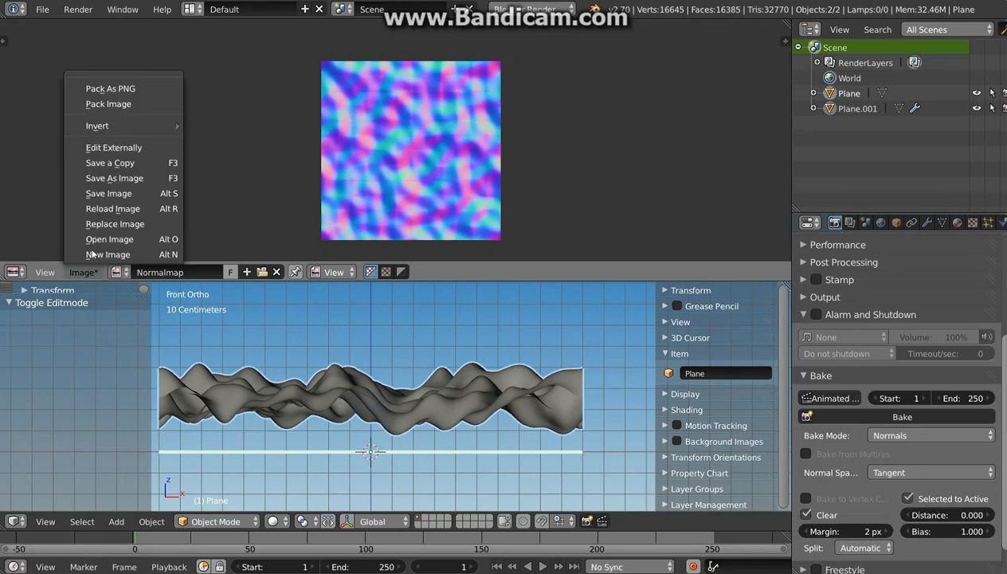
pyautogui.click(117, 180)
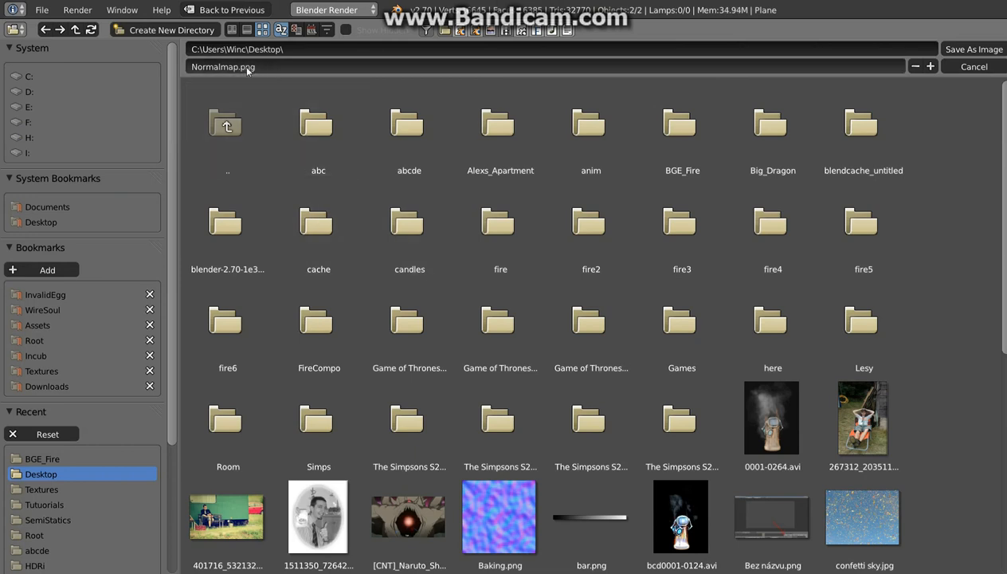
pyautogui.click(973, 68)
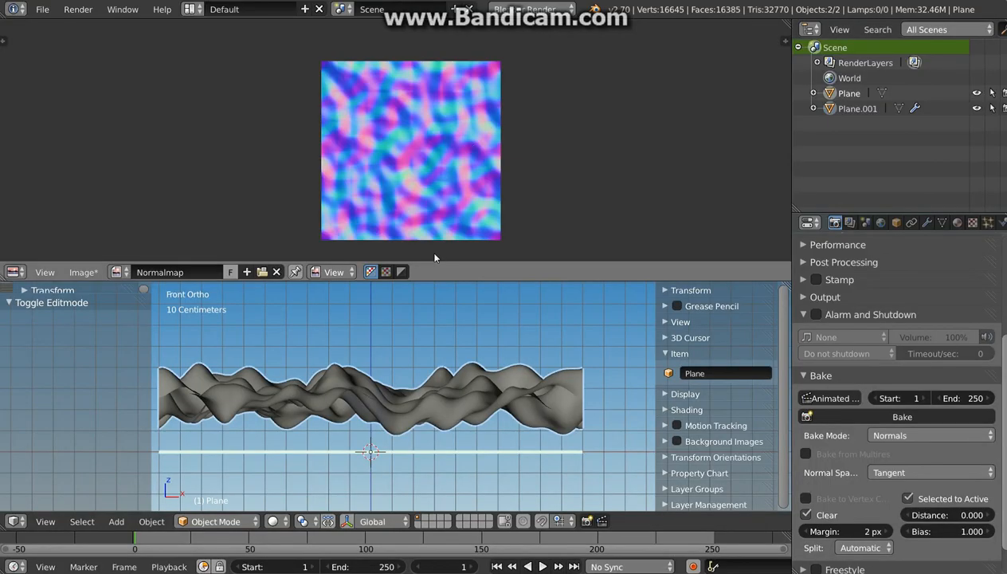
# Start a new default file and switch the render engine to Blender Game
pyautogui.click(44, 15)
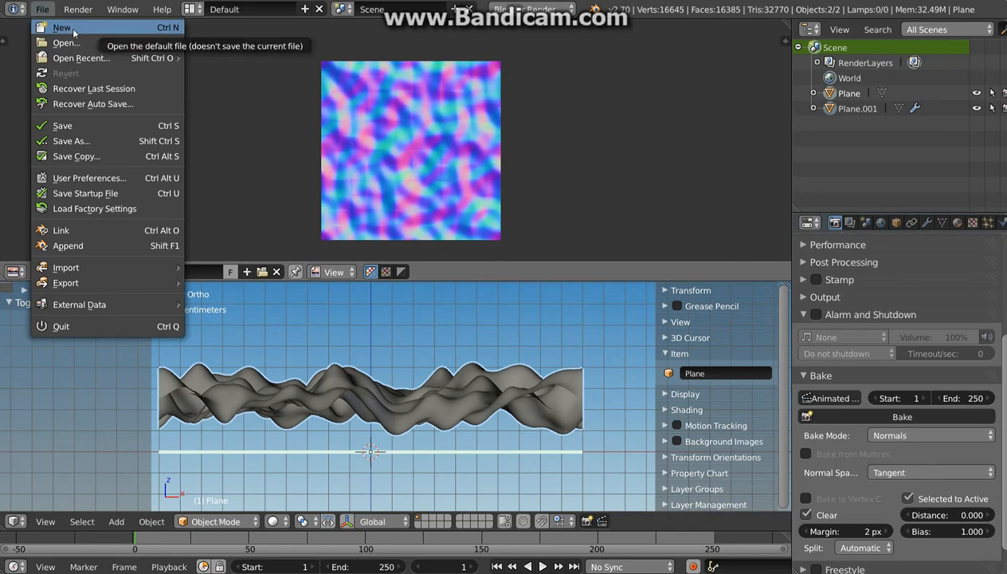
pyautogui.click(72, 31)
pyautogui.click(74, 40)
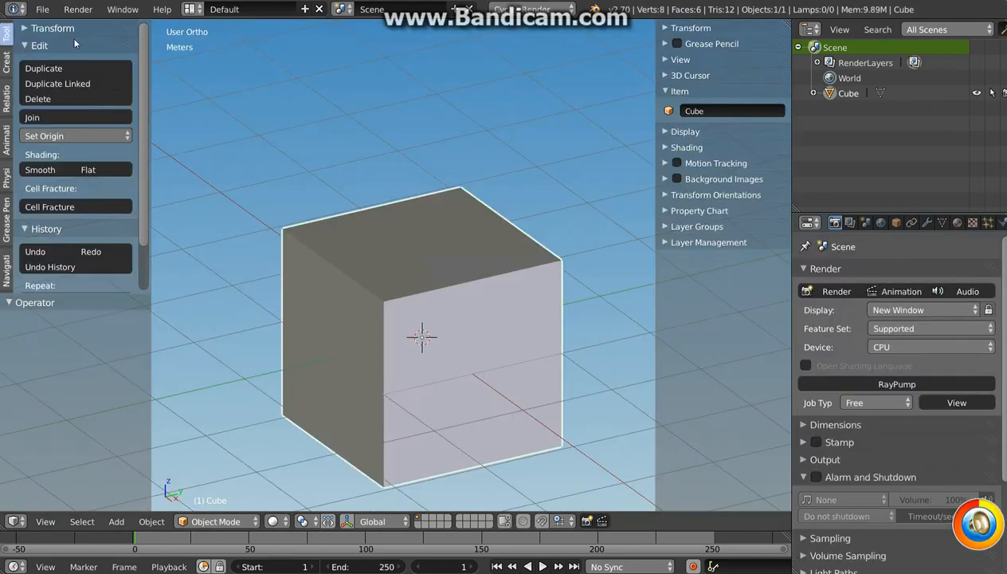
pyautogui.moveTo(455, 326)
pyautogui.keyDown('shift'); pyautogui.mouseDown(button='middle')
pyautogui.moveTo(481, 300)
pyautogui.moveTo(461, 313)
pyautogui.mouseUp(button='middle'); pyautogui.keyUp('shift')
pyautogui.click(537, 10)
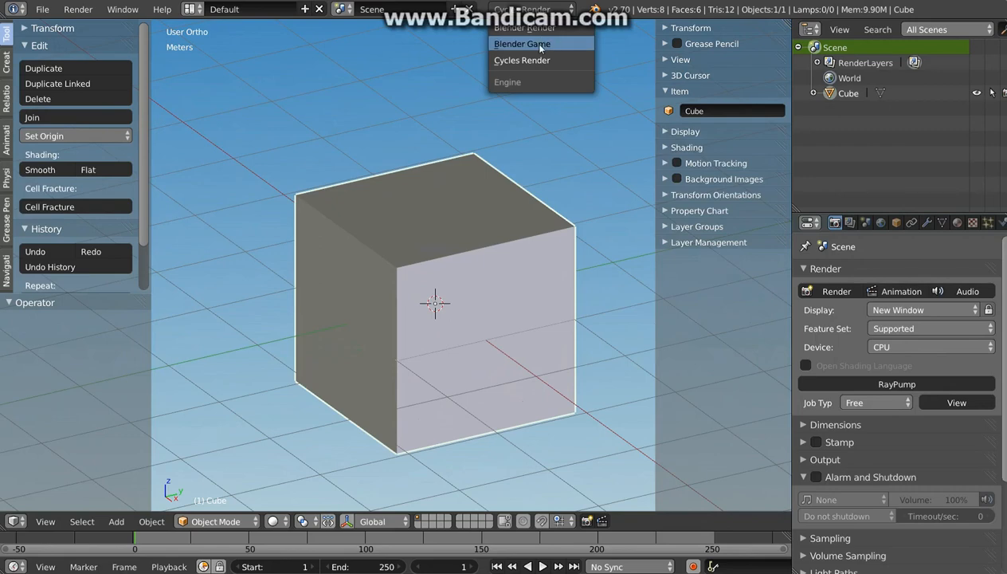
pyautogui.click(540, 45)
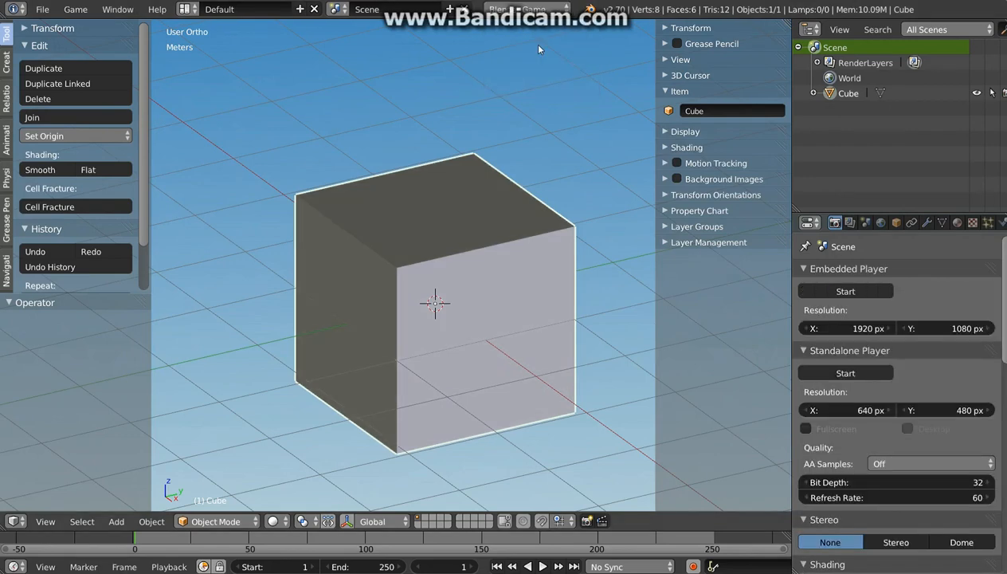
# Set the 3D view to textured shading and check that the game shading mode is GLSL
pyautogui.click(273, 521)
pyautogui.click(300, 452)
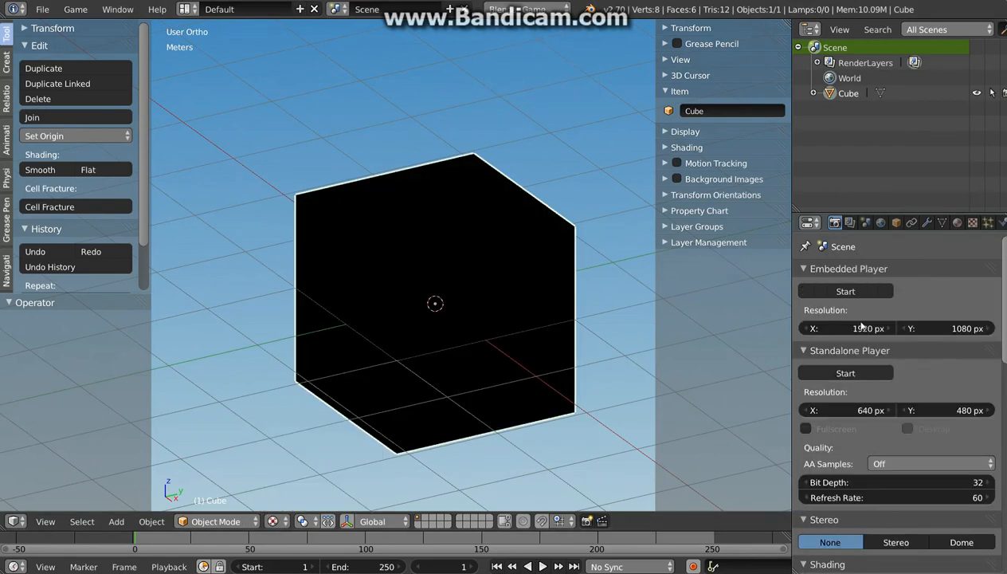
pyautogui.scroll(-5, 877, 446)
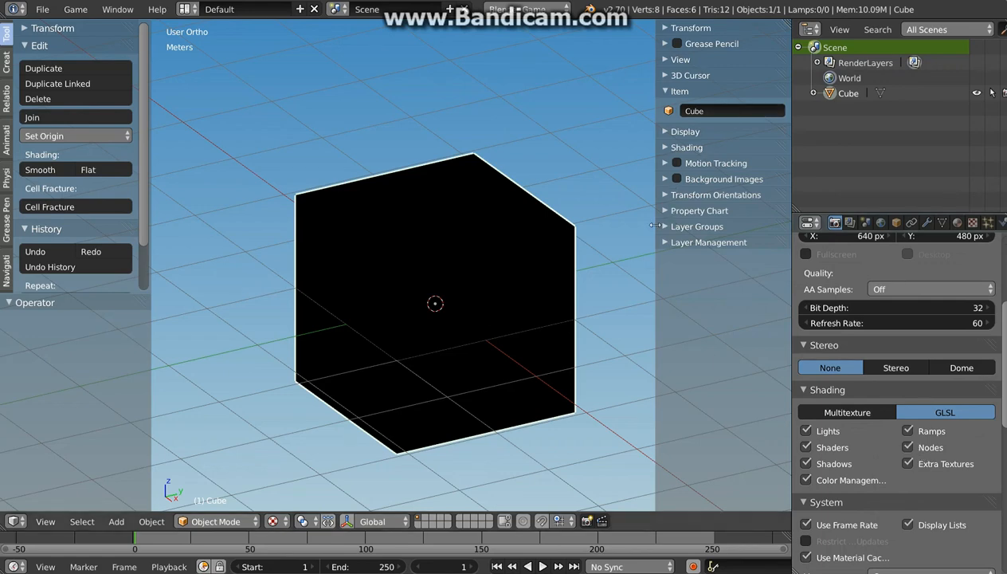
pyautogui.keyDown('shift'); pyautogui.moveTo(500, 270); pyautogui.dragTo(512, 305, button='middle'); pyautogui.keyUp('shift')
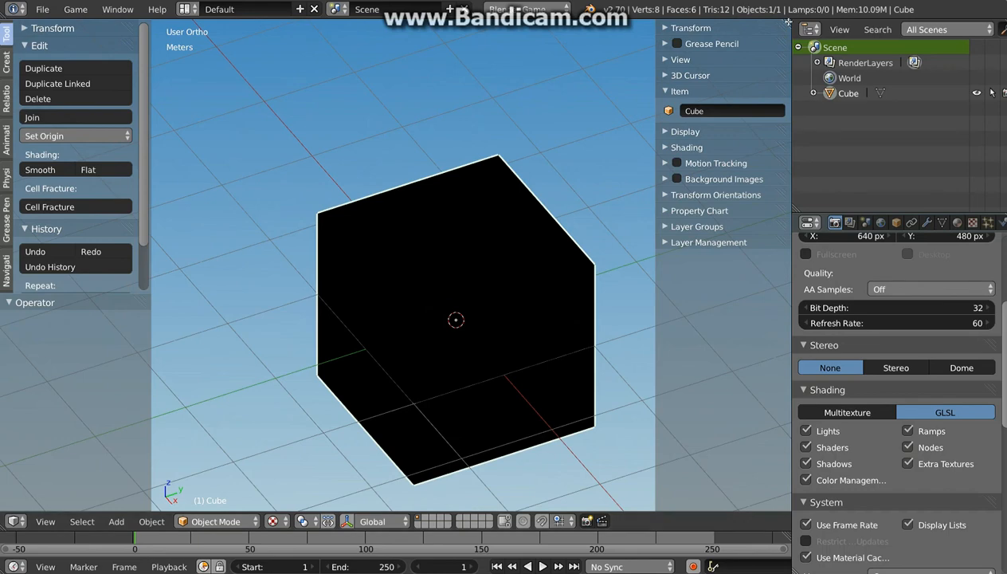
# Split the 3D view horizontally and turn the upper area into a Node Editor showing material nodes
pyautogui.moveTo(787, 23); pyautogui.dragTo(285, 286)
pyautogui.click(16, 289)
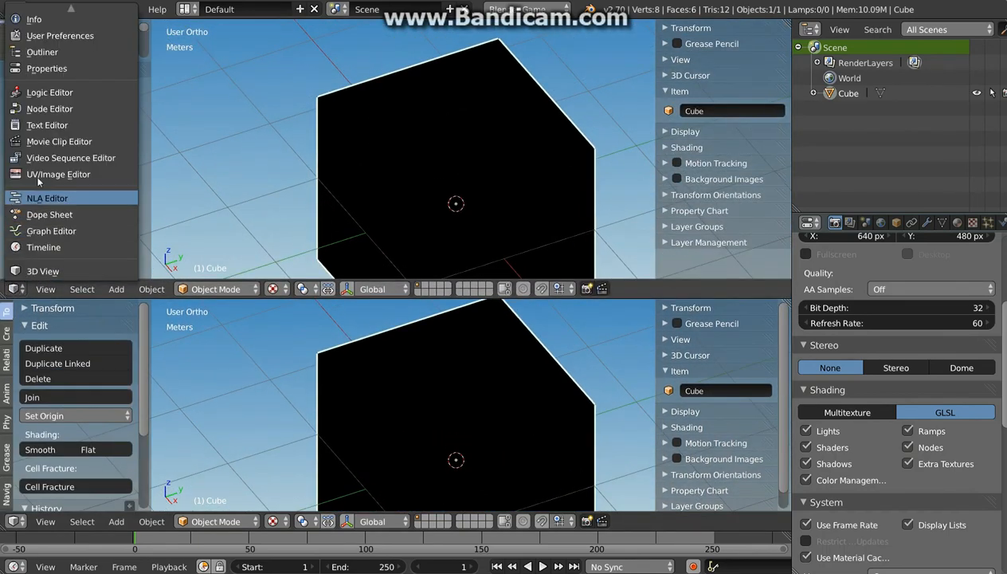
pyautogui.click(40, 109)
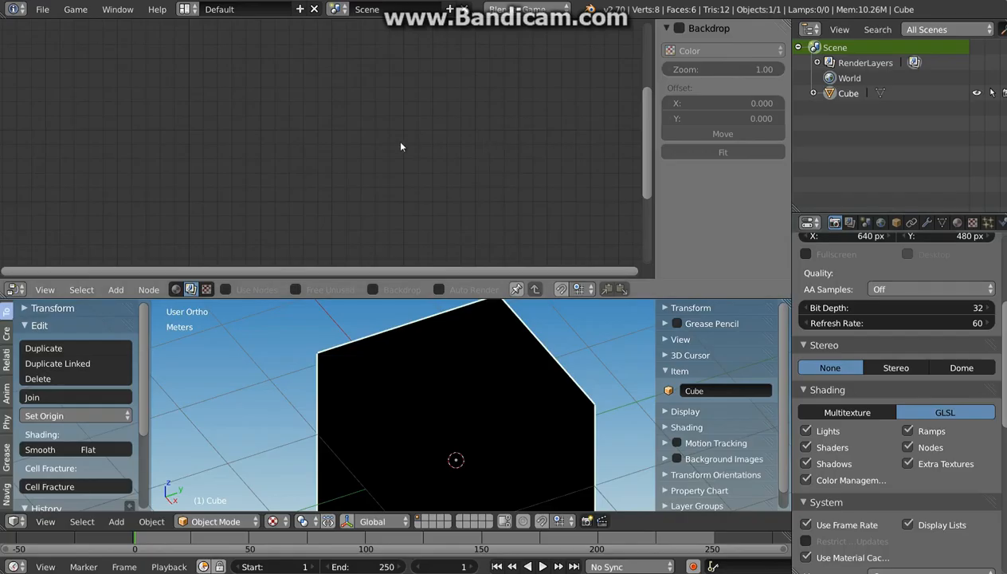
pyautogui.click(176, 290)
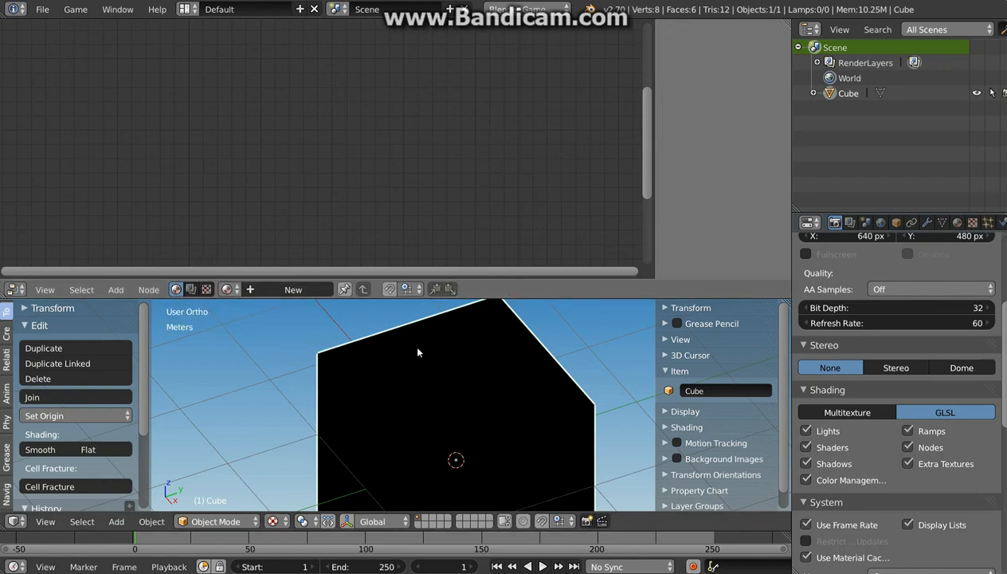
# Create a new material named Fire on the cube and enable nodes for it
pyautogui.click(292, 289)
pyautogui.doubleClick(288, 289)
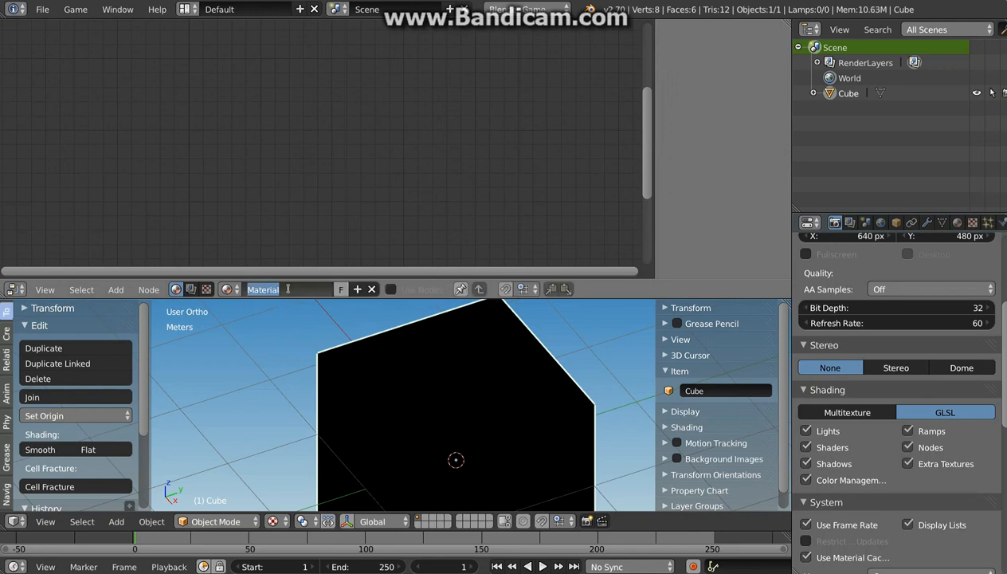
pyautogui.write('Fire')
pyautogui.press('Return')
pyautogui.click(390, 290)
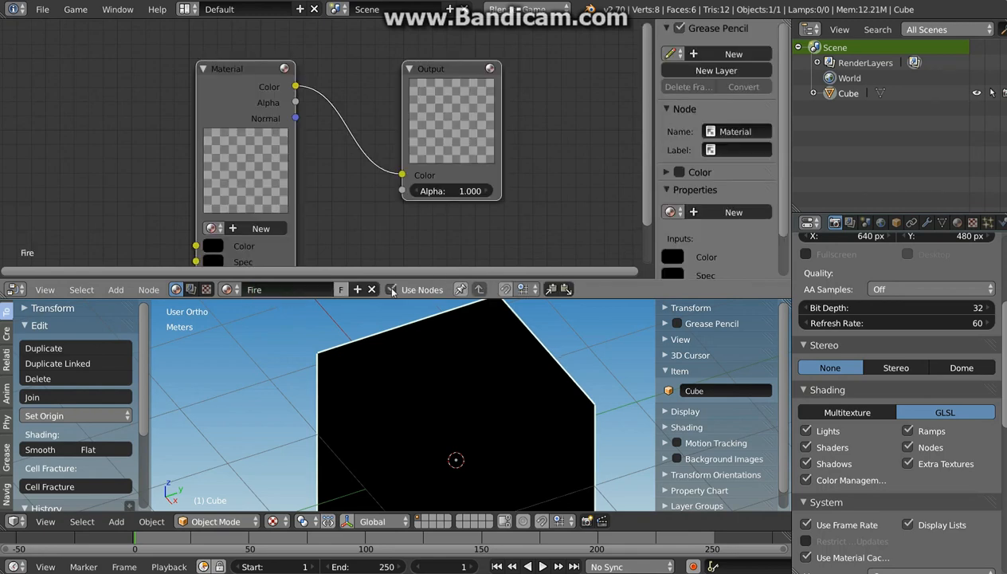
# Delete the Material node from the Fire node tree and move the Output node to the right
pyautogui.moveTo(377, 239); pyautogui.dragTo(394, 155, button='middle')
pyautogui.scroll(-1, 395, 155)
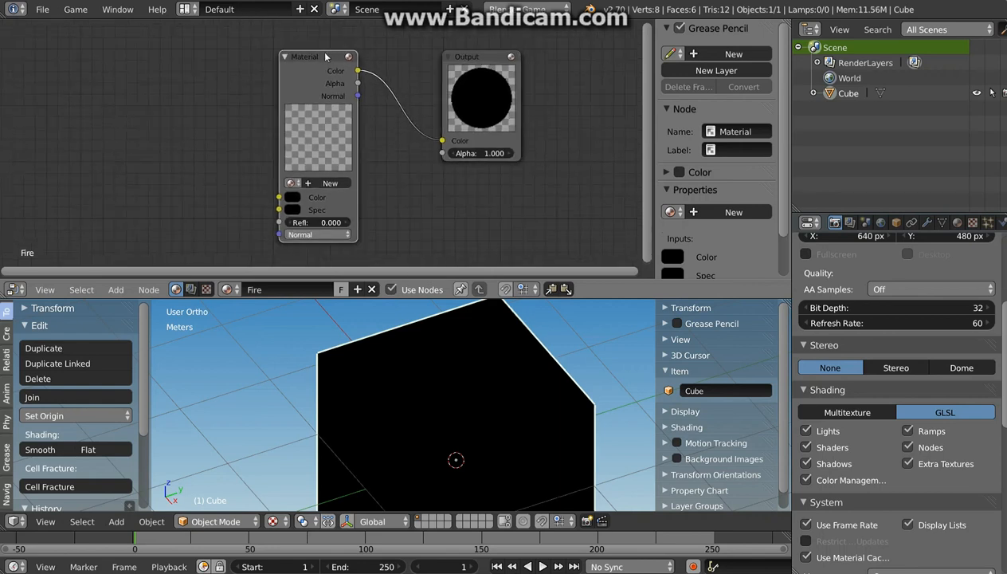
pyautogui.press('x')
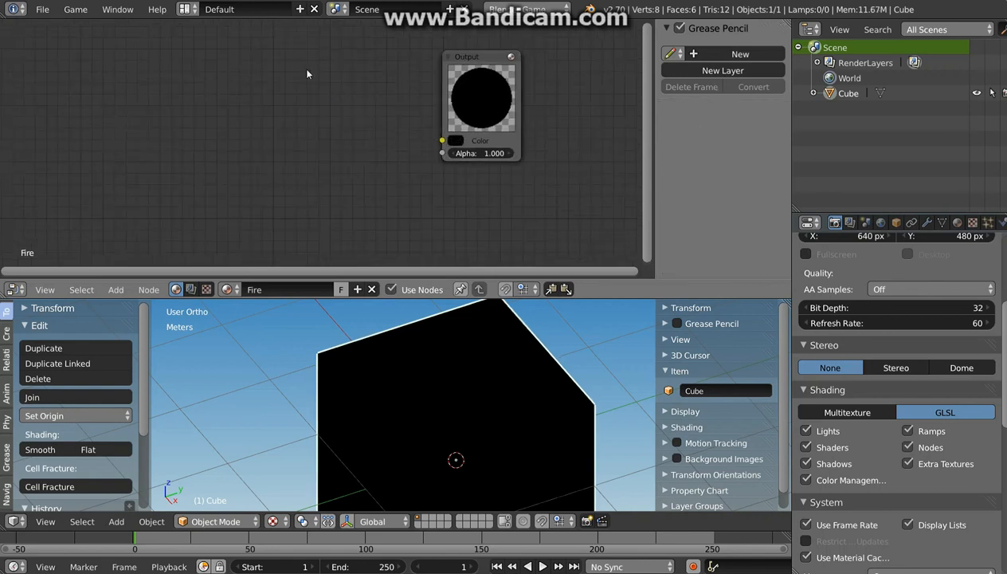
pyautogui.click(471, 62)
pyautogui.moveTo(492, 57); pyautogui.dragTo(585, 51)
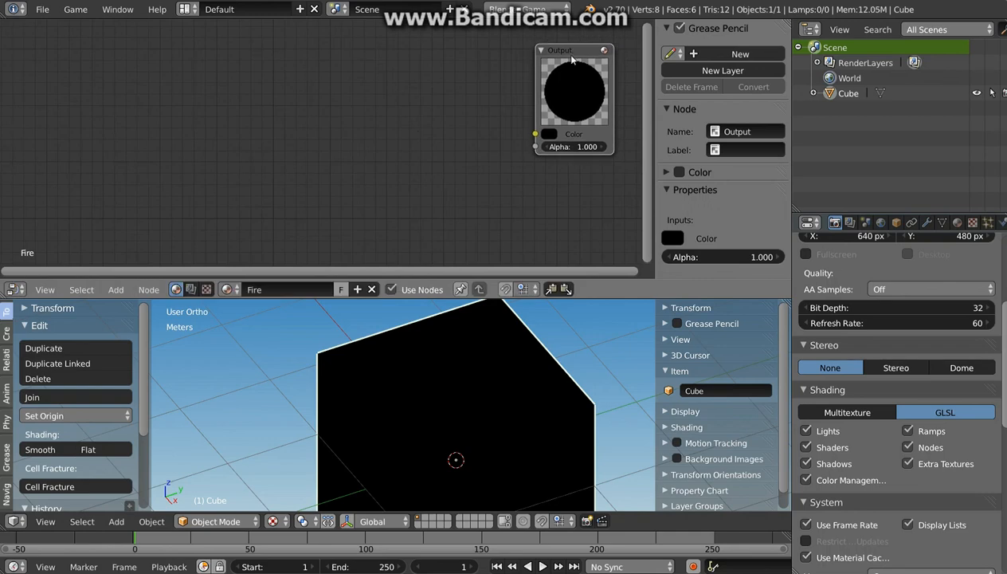
# Enable transparency for the Fire material and turn off Traceable, Cast Buffer Shadows and Cast Approximate
pyautogui.click(958, 223)
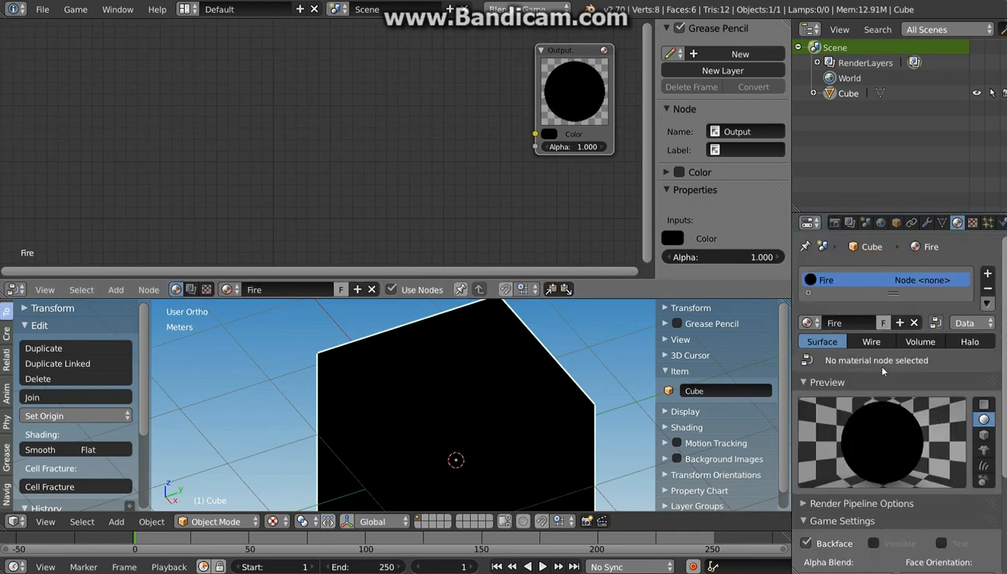
pyautogui.scroll(-5, 867, 476)
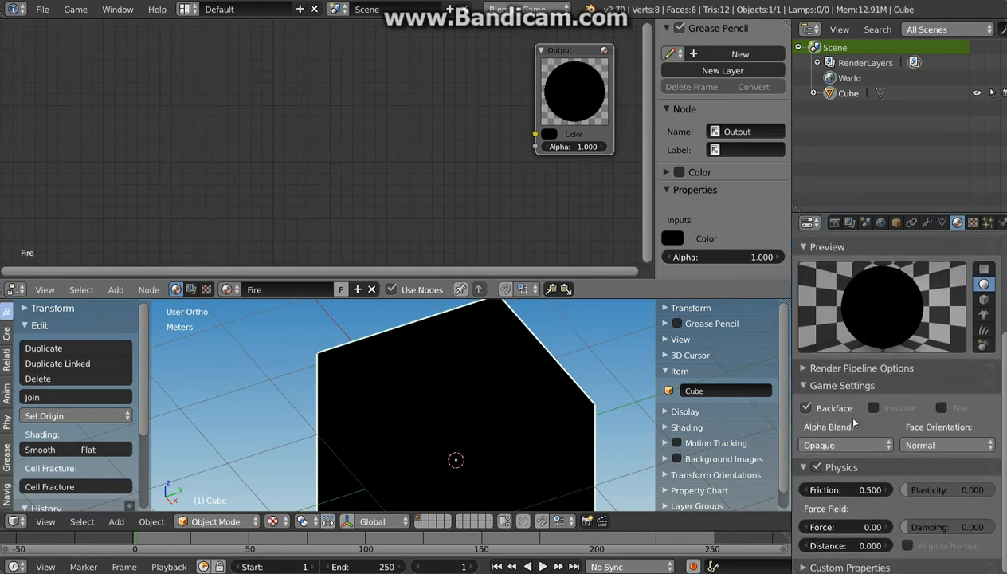
pyautogui.click(805, 368)
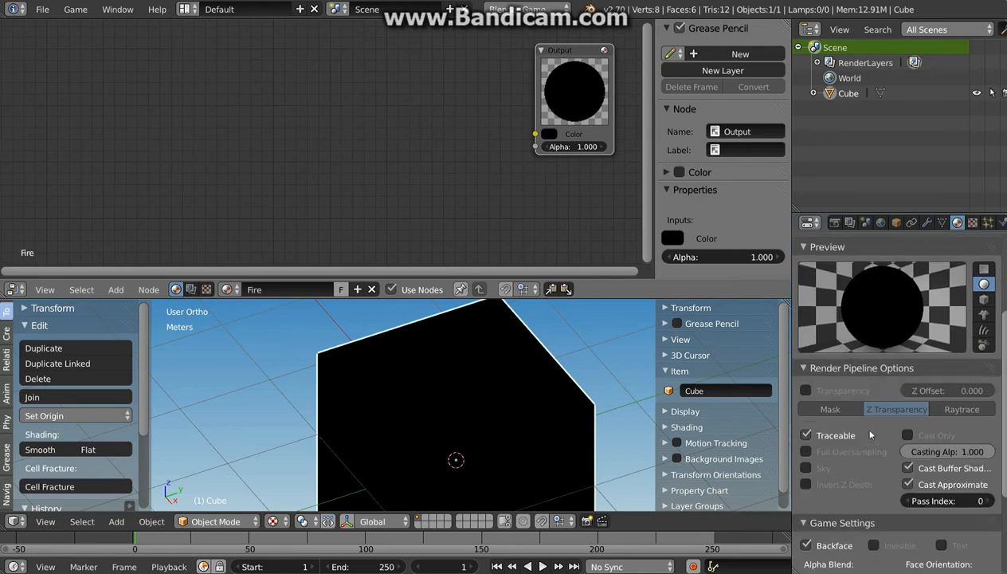
pyautogui.scroll(-3, 871, 435)
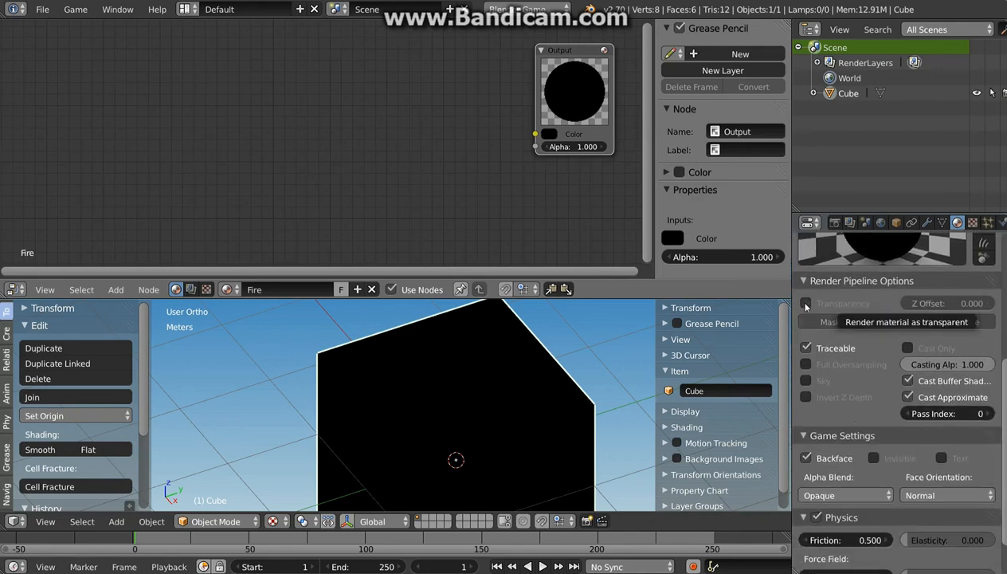
pyautogui.click(806, 303)
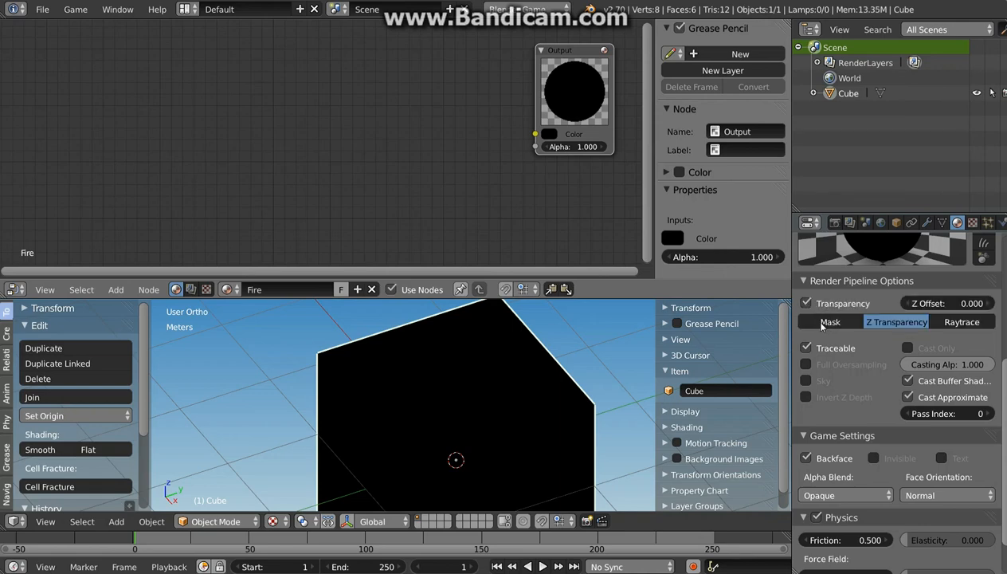
pyautogui.scroll(-1, 822, 326)
pyautogui.click(805, 304)
pyautogui.click(908, 337)
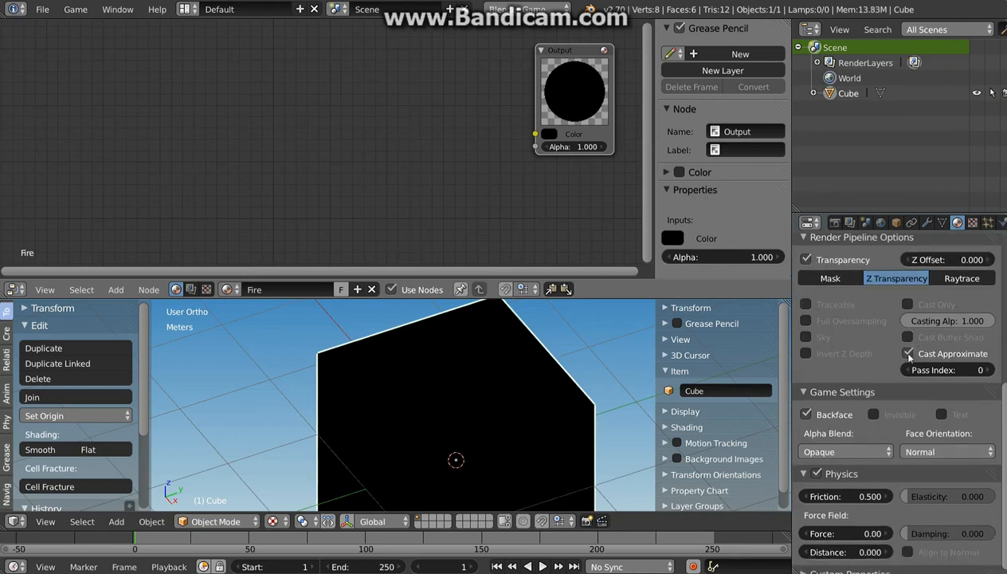
pyautogui.click(908, 354)
# Turn off Backface culling and Physics for the Fire material and set its face orientation to Billboard
pyautogui.click(807, 415)
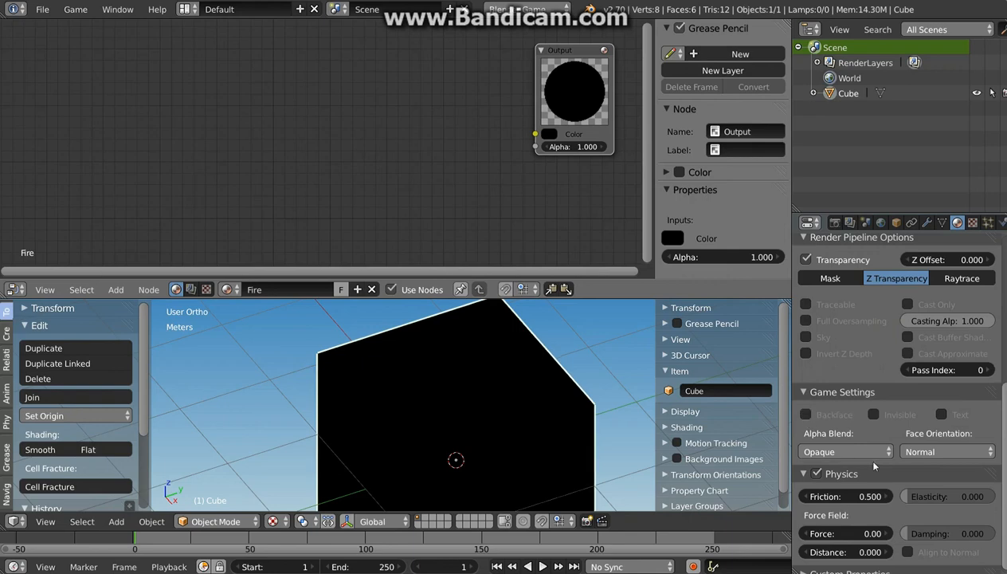
pyautogui.scroll(-1, 806, 430)
pyautogui.click(816, 467)
pyautogui.click(804, 467)
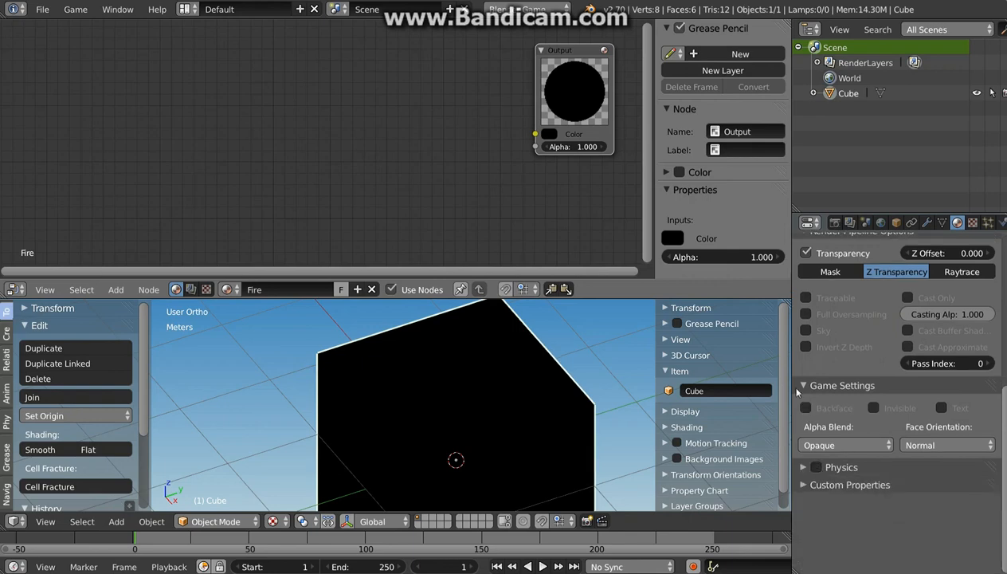
pyautogui.click(929, 446)
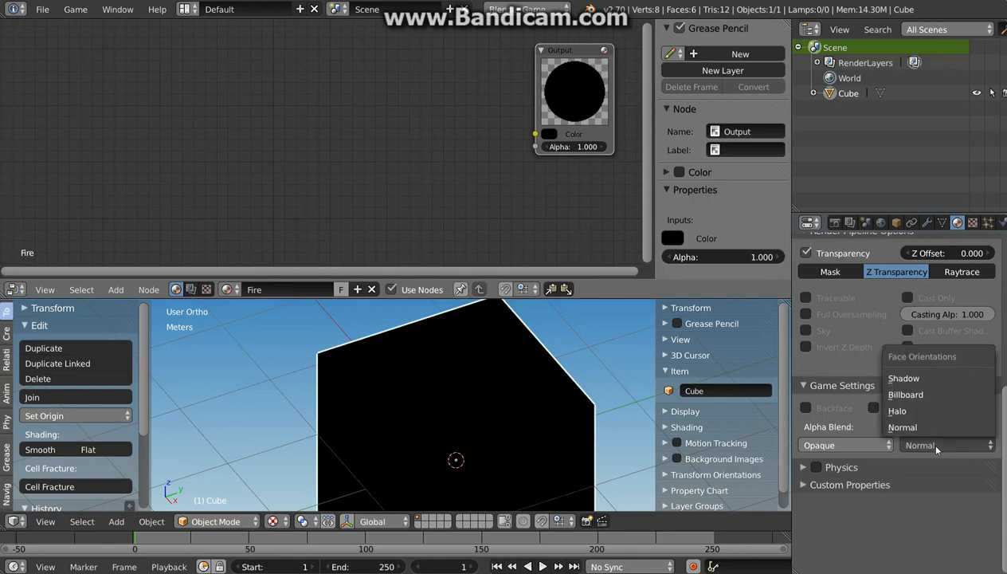
pyautogui.click(916, 400)
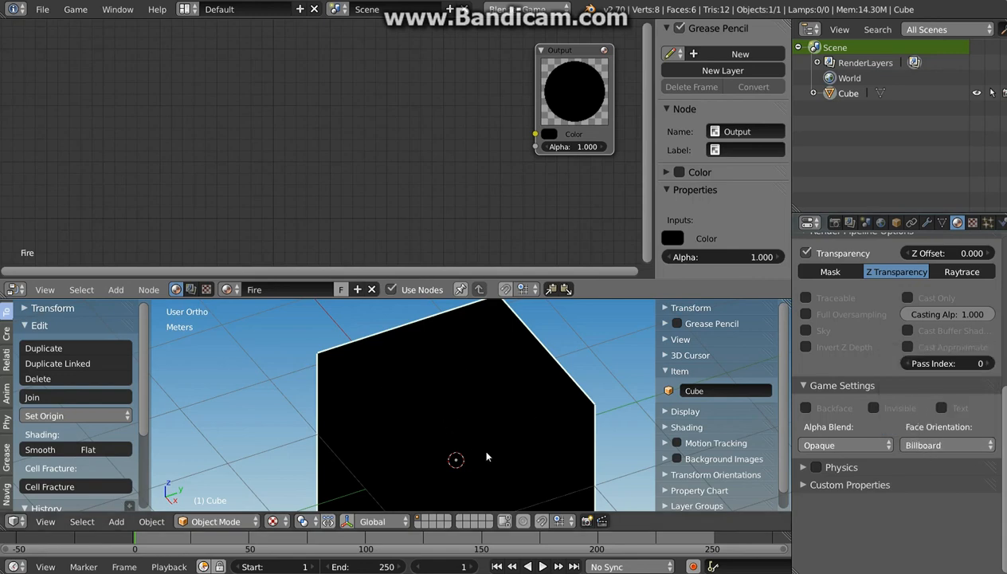
# Delete the default cube and add a plane mesh in its place
pyautogui.moveTo(487, 457); pyautogui.dragTo(510, 390, button='middle')
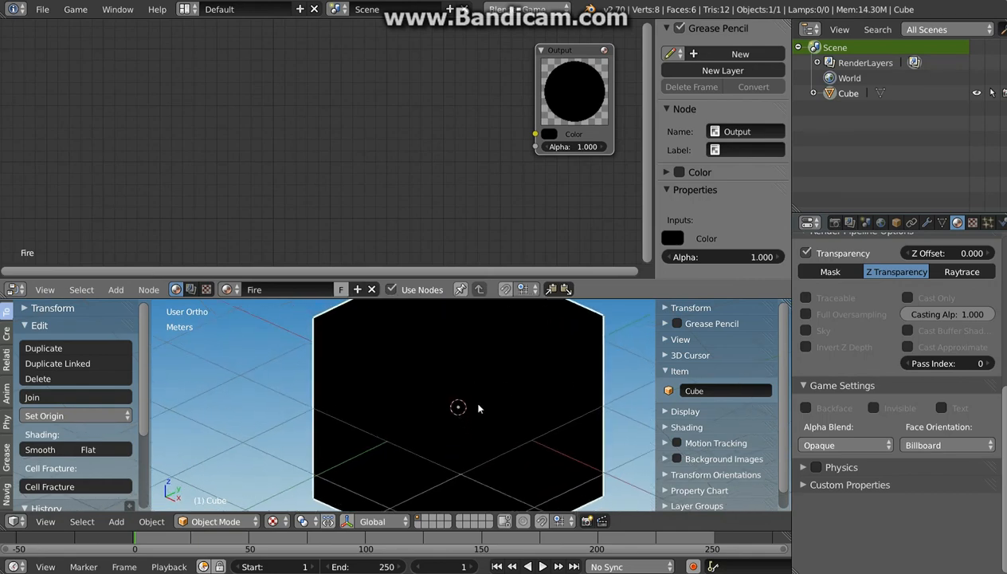
pyautogui.moveTo(457, 391)
pyautogui.mouseDown(button='middle')
pyautogui.moveTo(476, 374)
pyautogui.moveTo(446, 380)
pyautogui.mouseUp(button='middle')
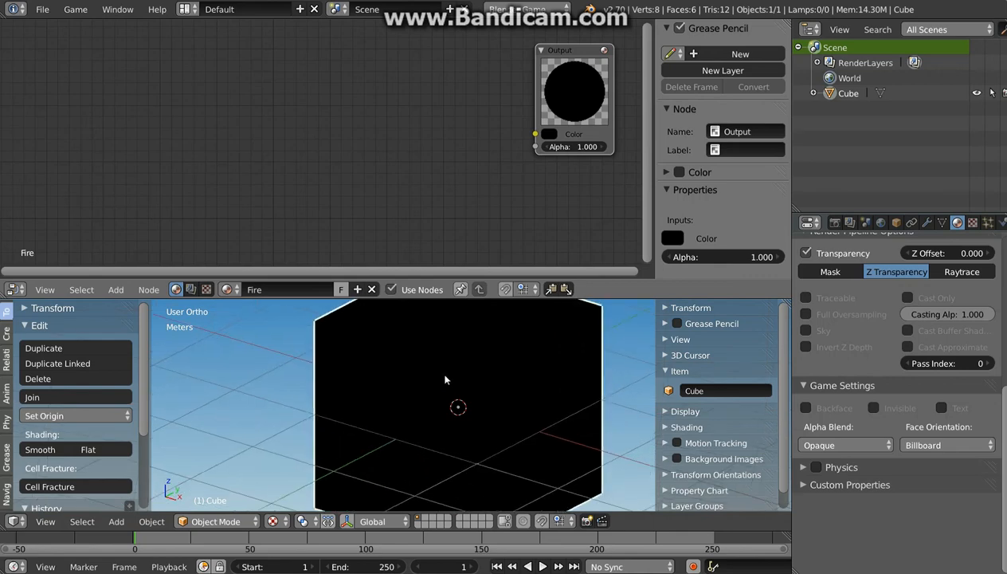
pyautogui.press('Delete')
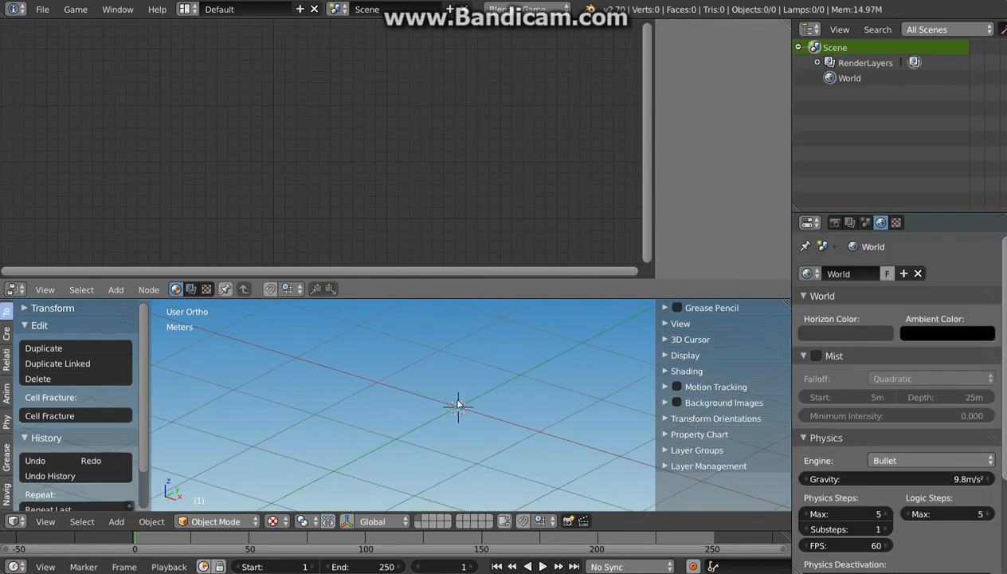
pyautogui.hotkey('shift', 'a')
pyautogui.moveTo(425, 329)
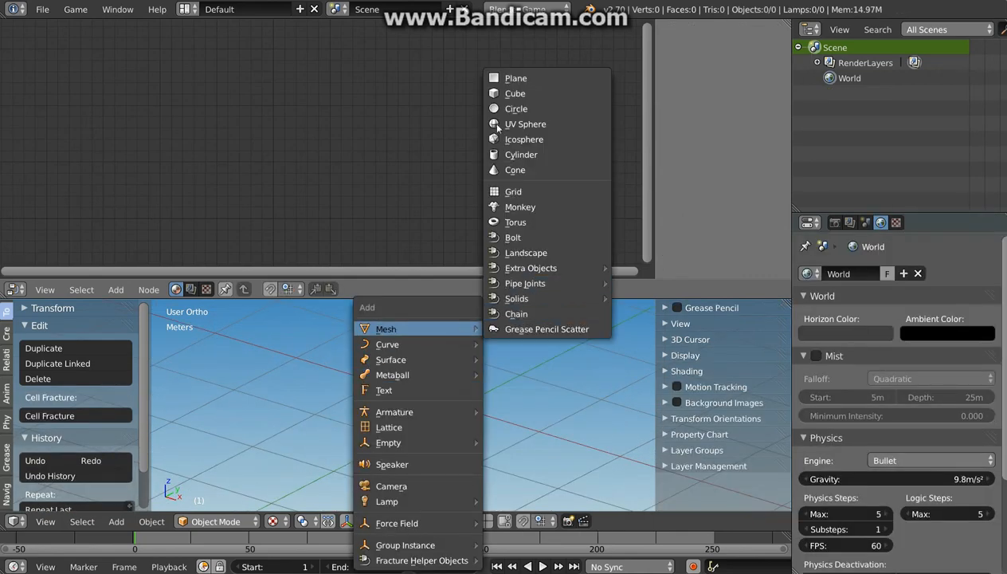
pyautogui.click(504, 77)
# Rotate the plane's mesh 90° about the global Y axis in Edit Mode so it stands upright
pyautogui.keyDown('shift'); pyautogui.moveTo(482, 404); pyautogui.dragTo(430, 396, button='middle'); pyautogui.keyUp('shift')
pyautogui.moveTo(461, 400); pyautogui.dragTo(474, 402, button='middle')
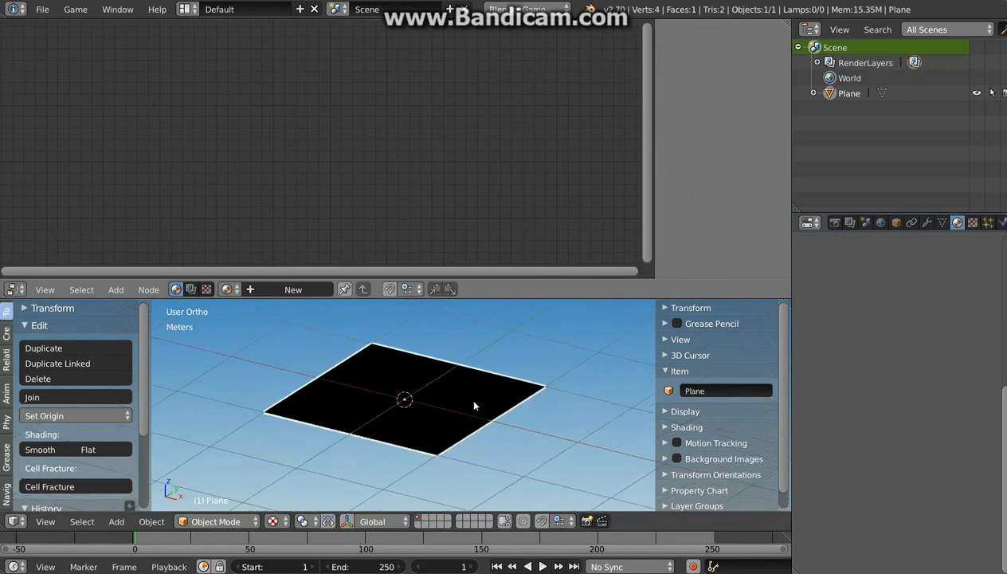
pyautogui.press('Tab')
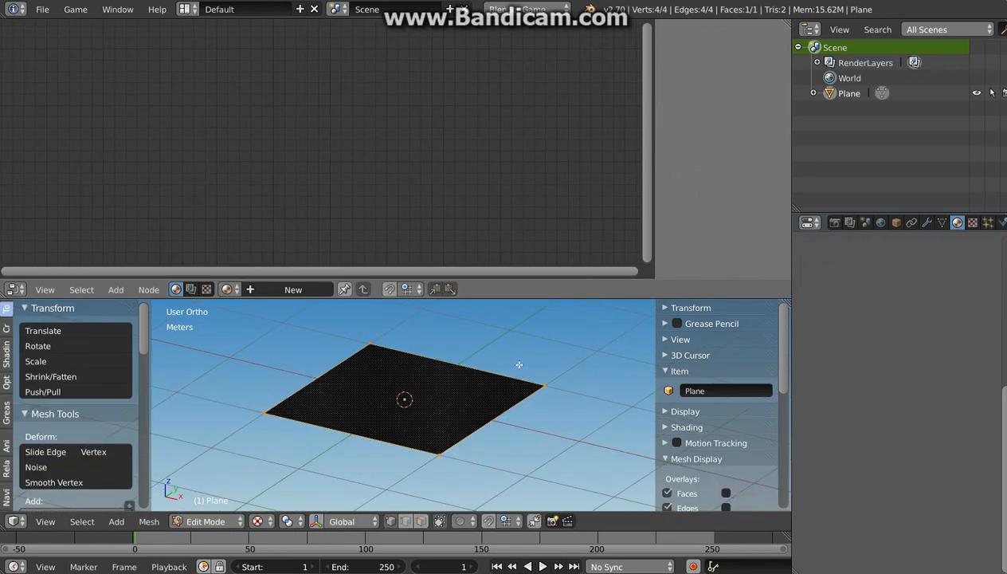
pyautogui.press('r')
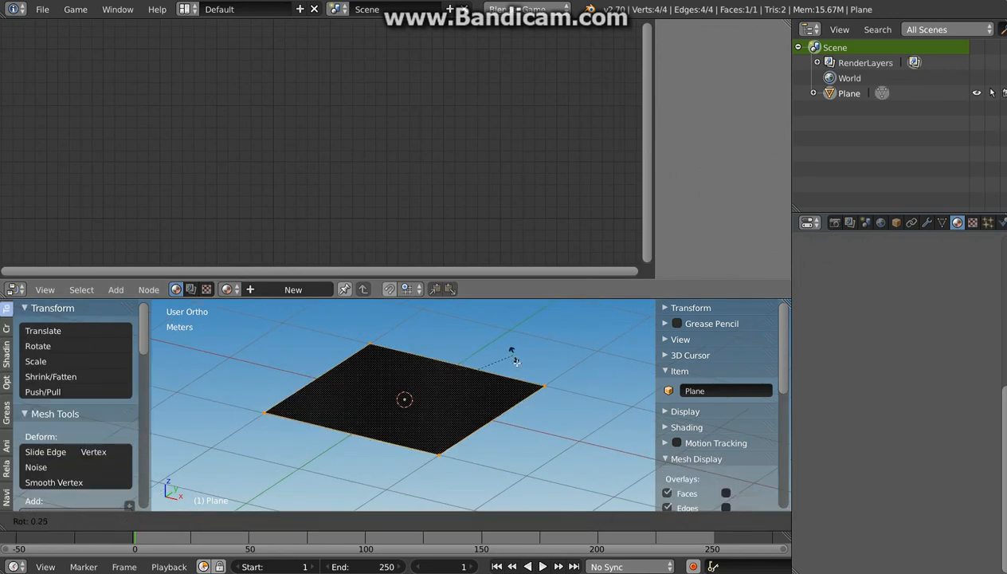
pyautogui.press('y')
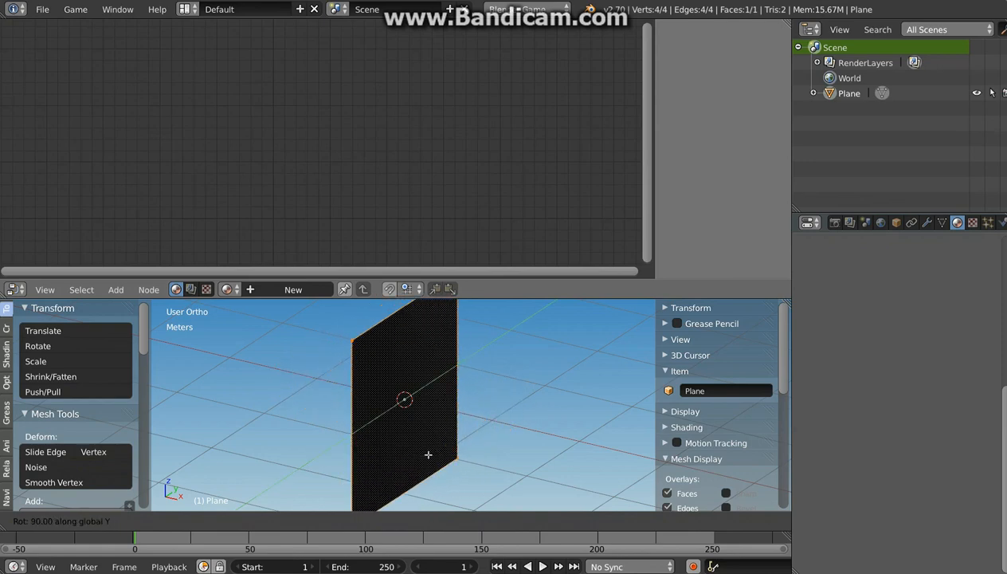
pyautogui.click(428, 454)
pyautogui.press('Tab')
# Assign the existing Fire material to the plane
pyautogui.moveTo(488, 420); pyautogui.dragTo(439, 414, button='middle')
pyautogui.scroll(5, 876, 326)
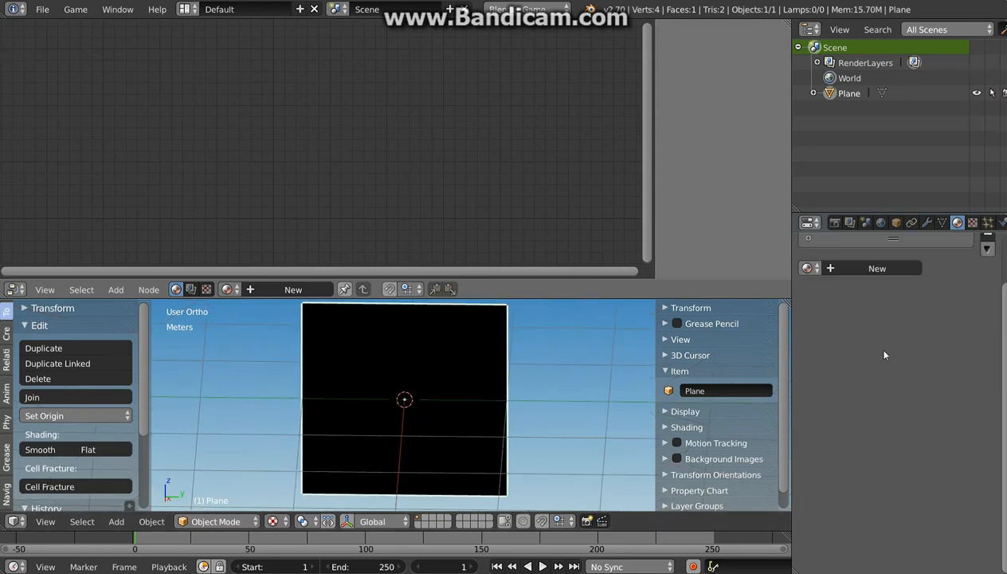
pyautogui.click(809, 322)
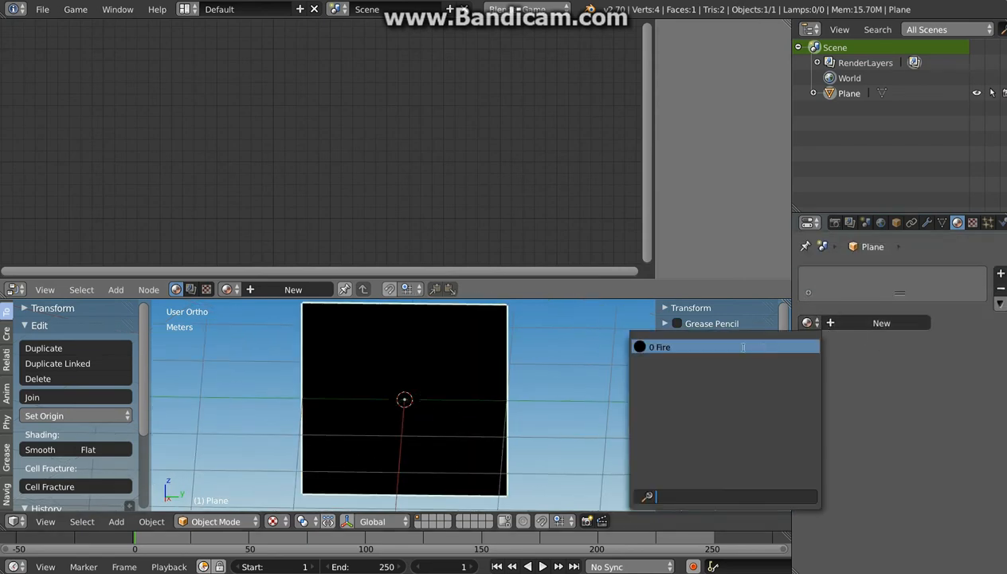
pyautogui.click(720, 342)
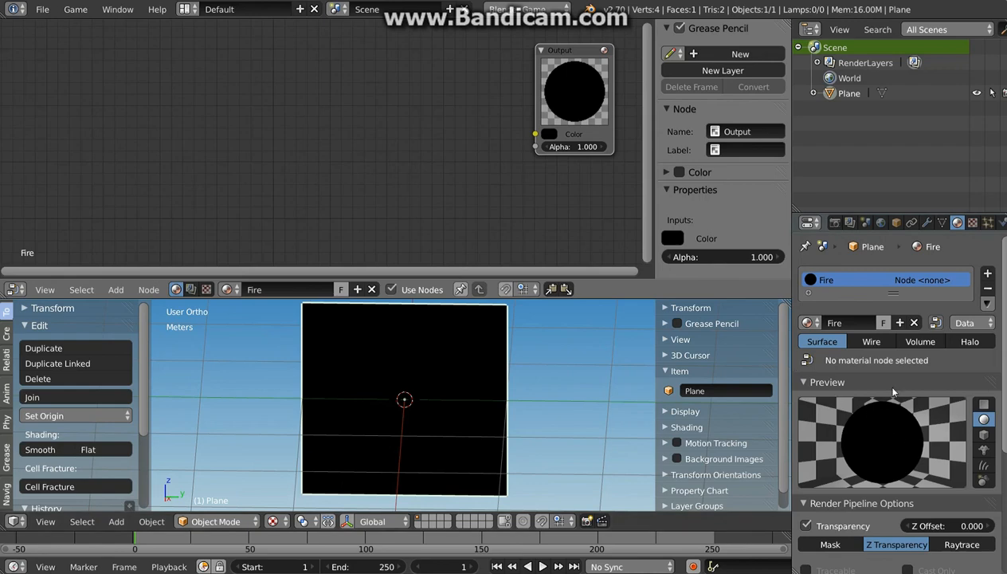
# Create a new brush texture and name it Anim
pyautogui.click(973, 223)
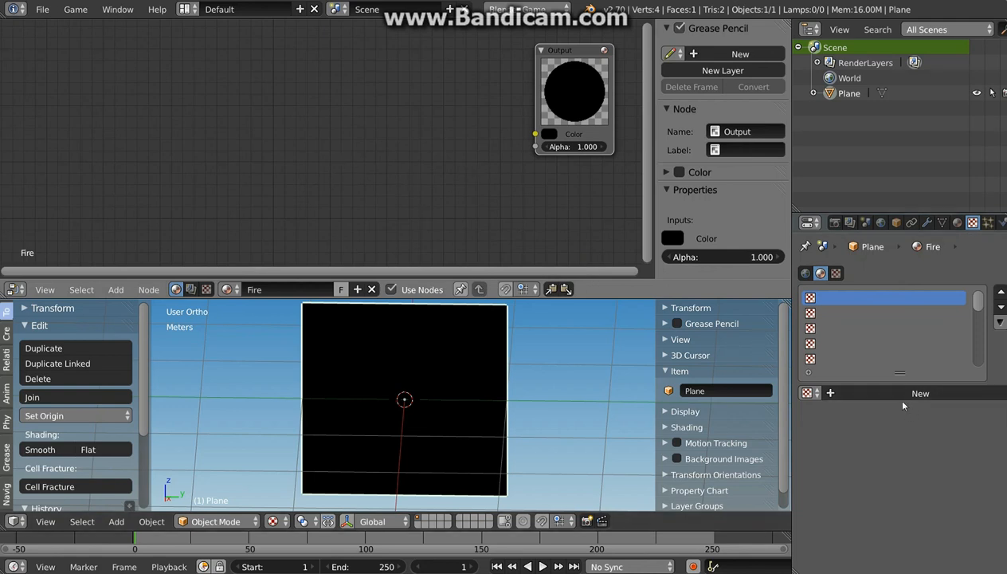
pyautogui.click(837, 273)
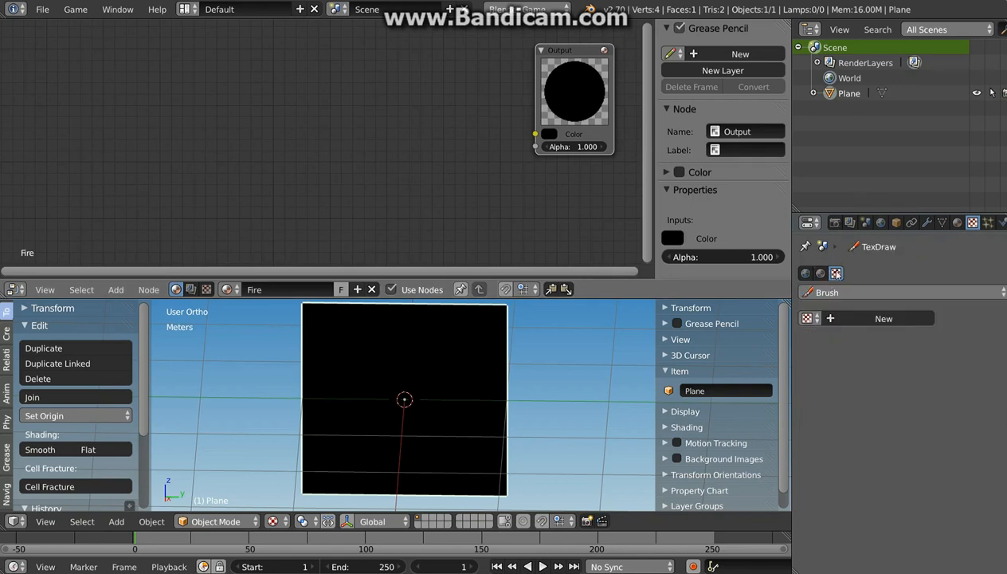
pyautogui.click(851, 319)
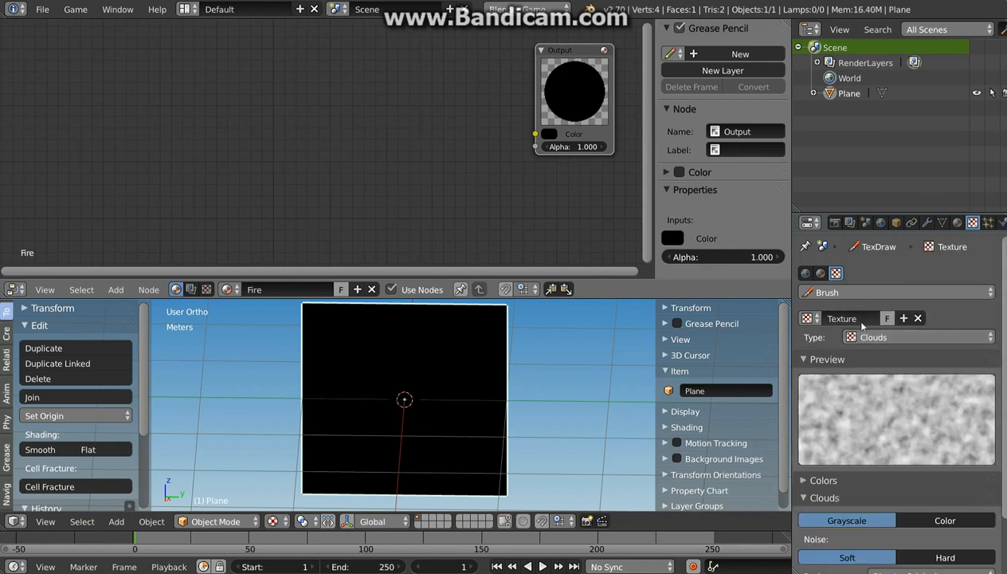
pyautogui.click(861, 318)
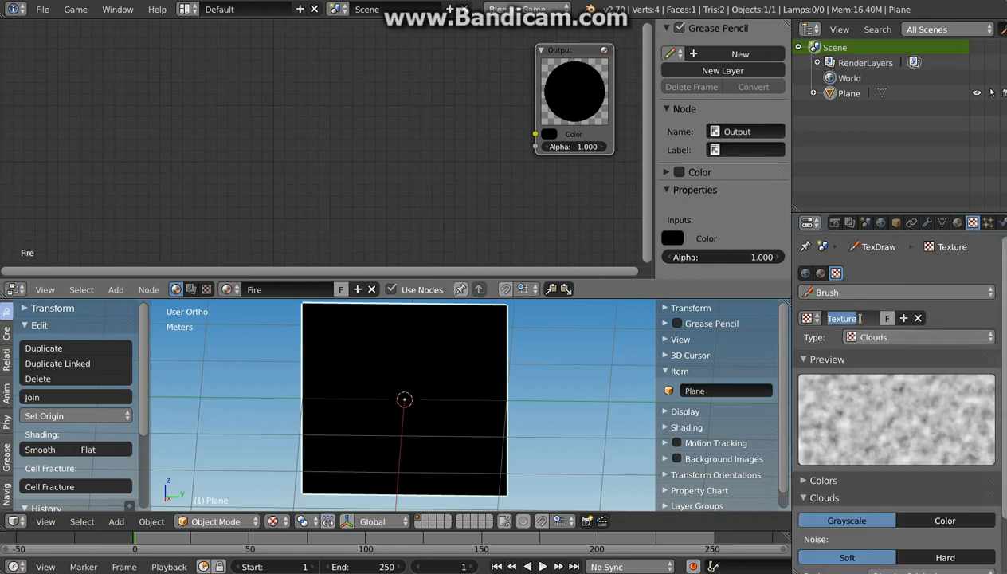
pyautogui.write('Anim')
pyautogui.press('Return')
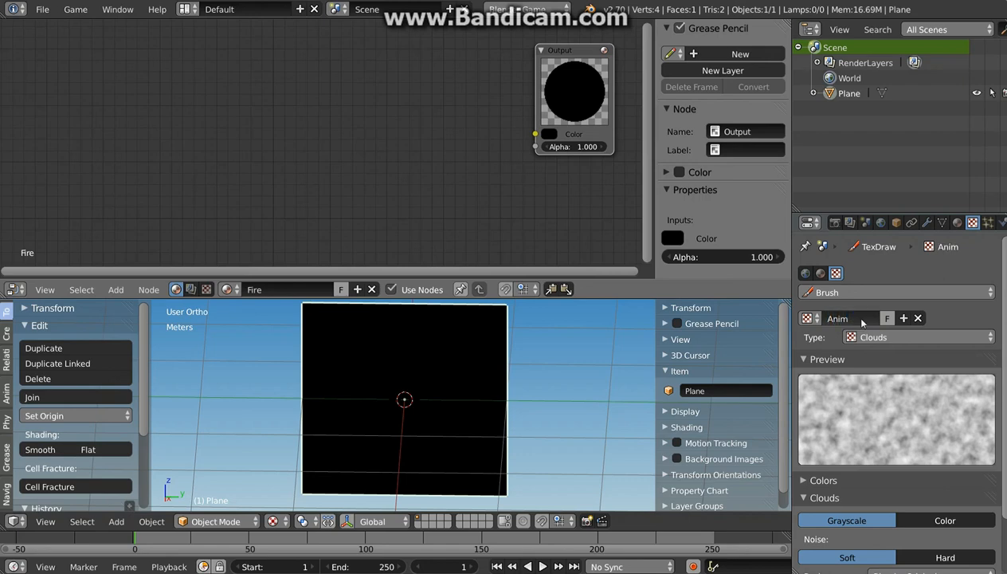
# Set the Anim texture's type to Image or Movie and load AnimLin.png from the BGE_Fire folder
pyautogui.click(870, 337)
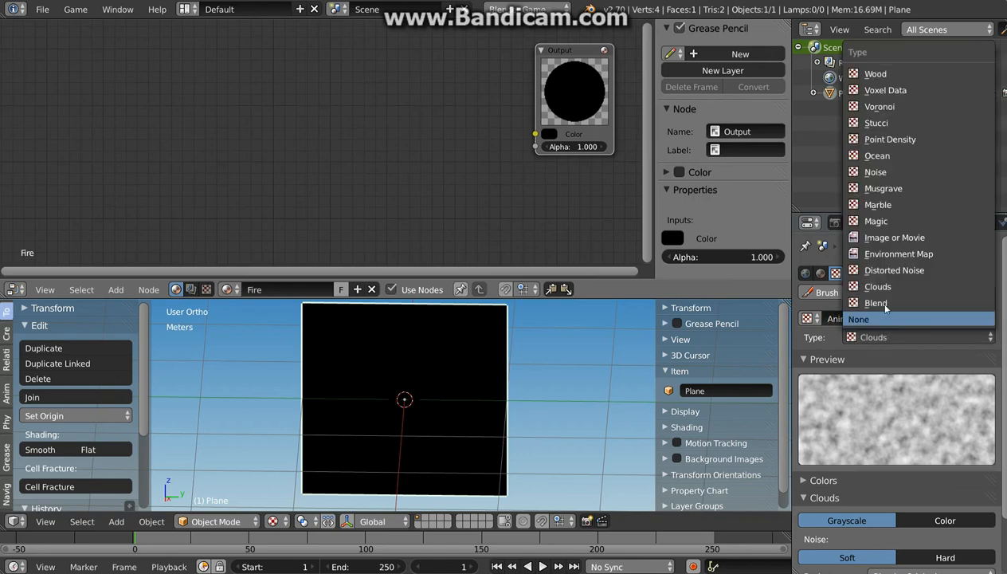
pyautogui.click(899, 237)
pyautogui.click(941, 523)
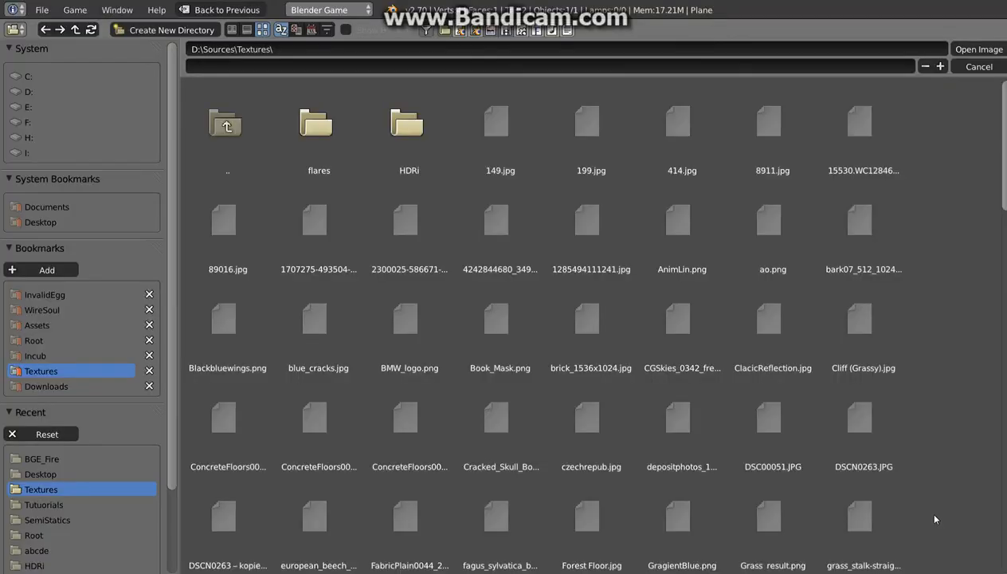
pyautogui.click(24, 458)
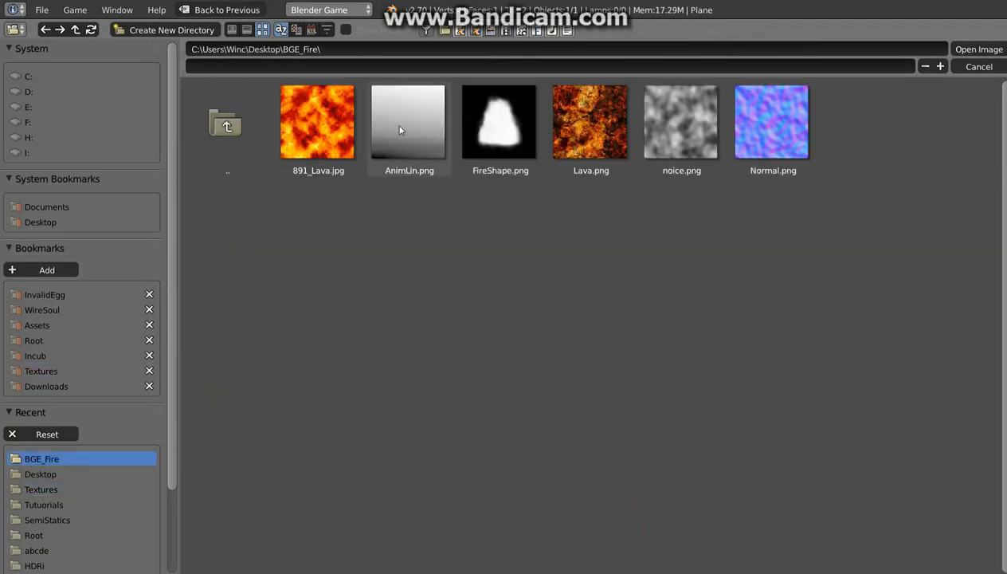
pyautogui.click(407, 165)
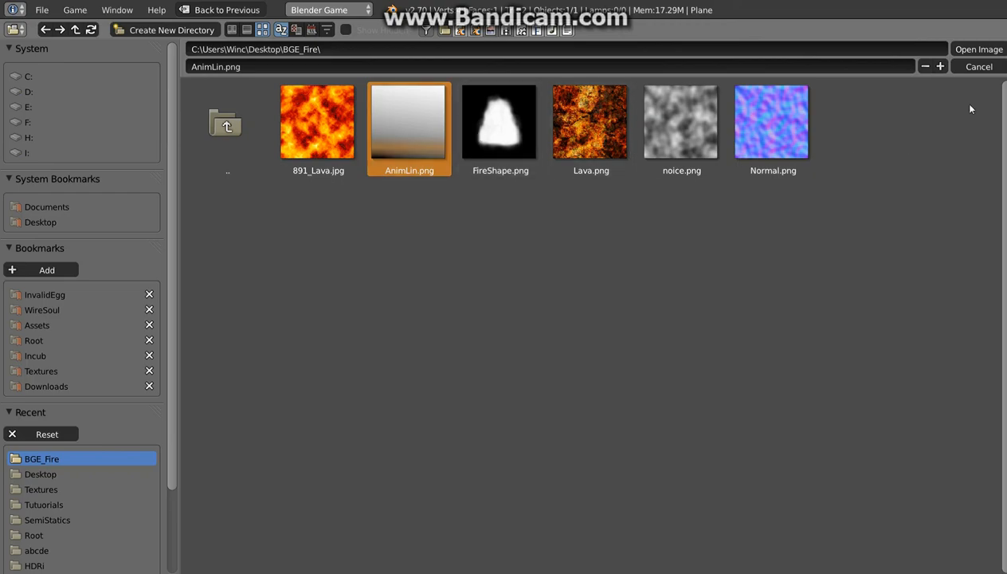
pyautogui.click(979, 50)
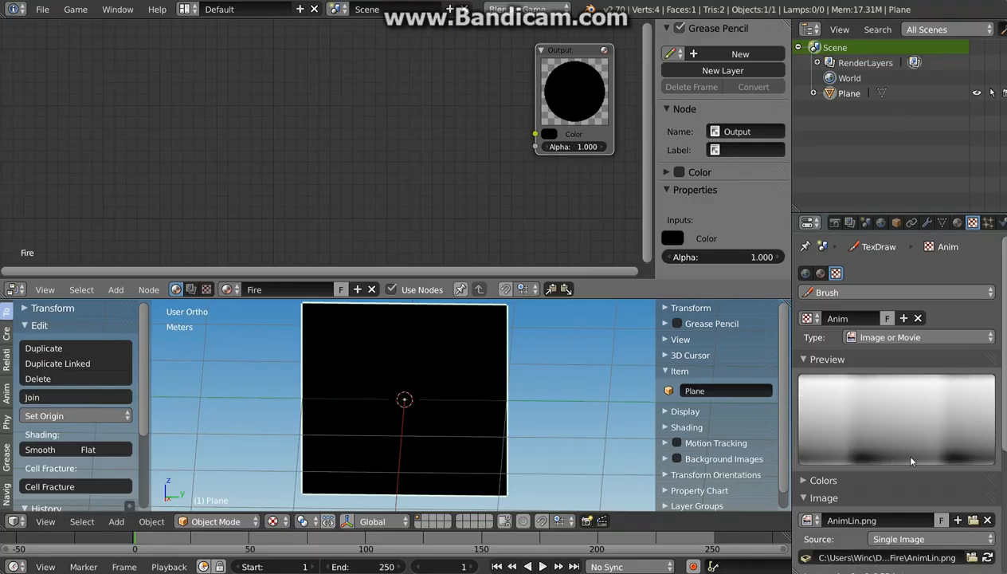
# Give the Anim texture a fake user, unlink it from the brush, and create a new texture named Noise
pyautogui.click(888, 319)
pyautogui.click(918, 319)
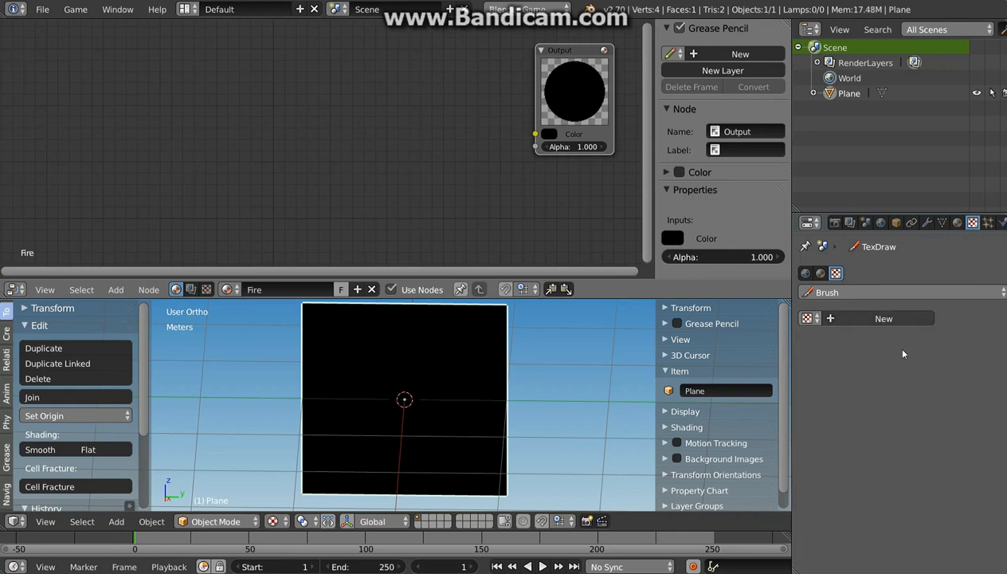
pyautogui.click(858, 318)
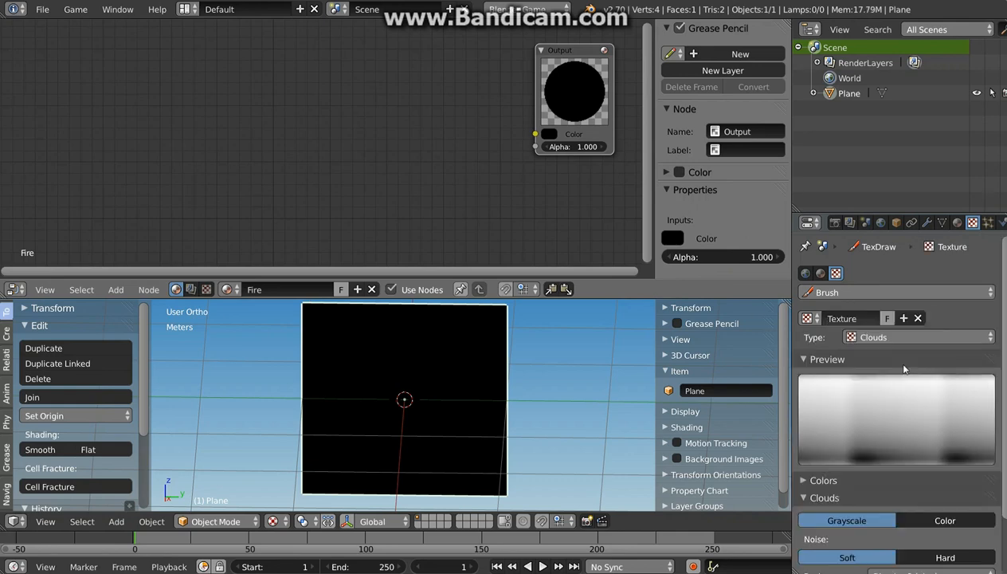
pyautogui.click(921, 337)
pyautogui.click(842, 318)
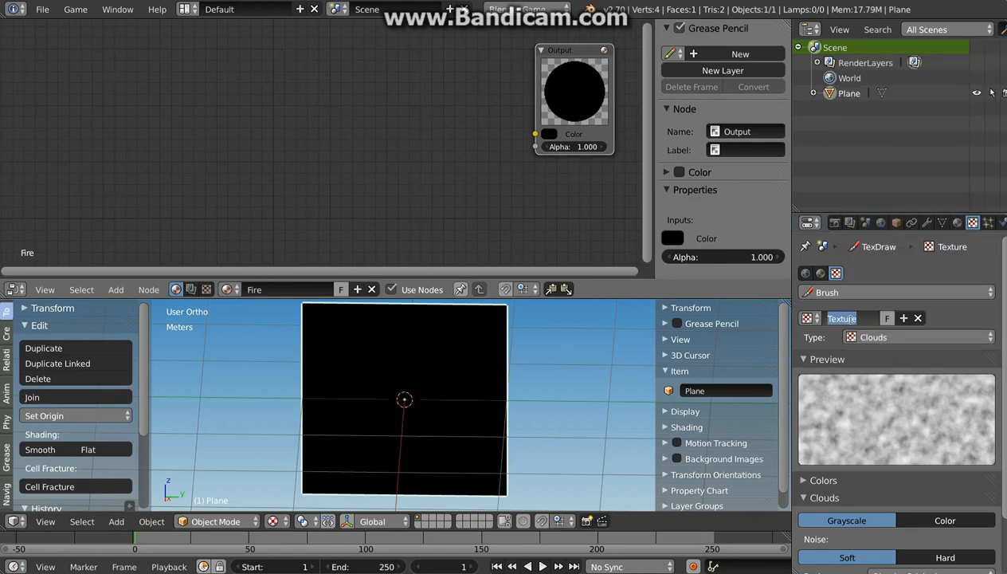
pyautogui.write('Noise')
# Set the Noise texture's type to Image or Movie and load noice.png from the BGE_Fire folder
pyautogui.click(918, 337)
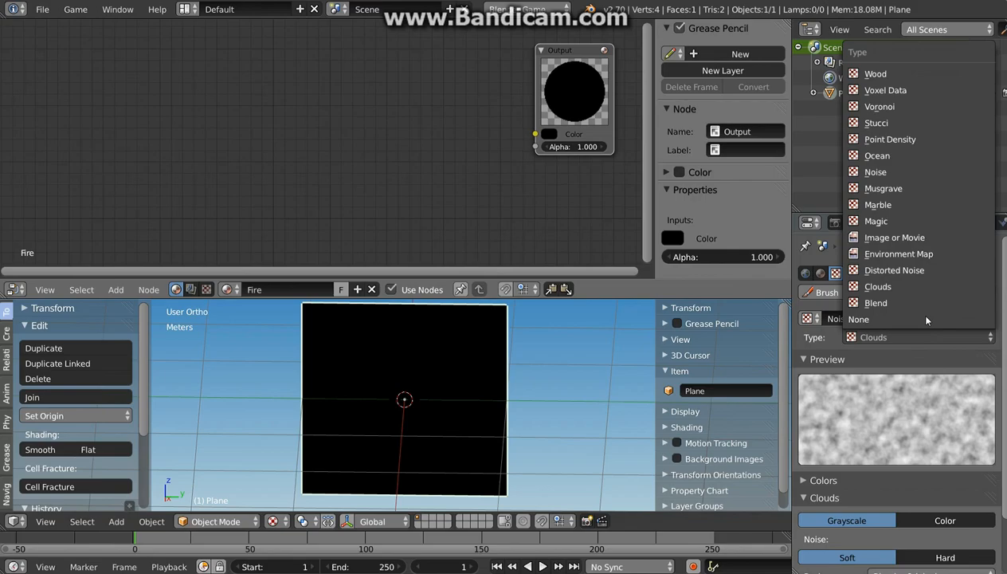
pyautogui.click(895, 241)
pyautogui.click(944, 518)
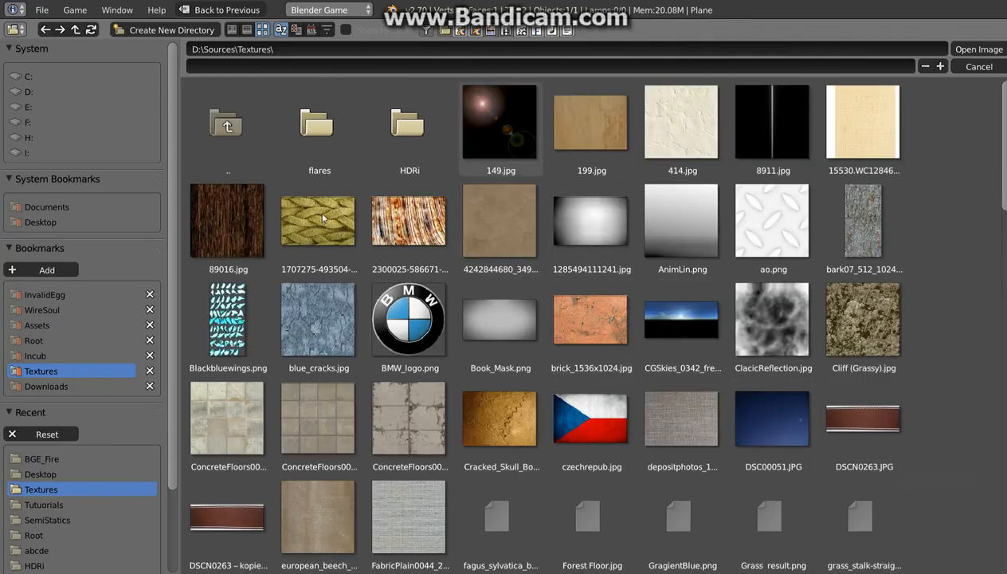
pyautogui.click(50, 460)
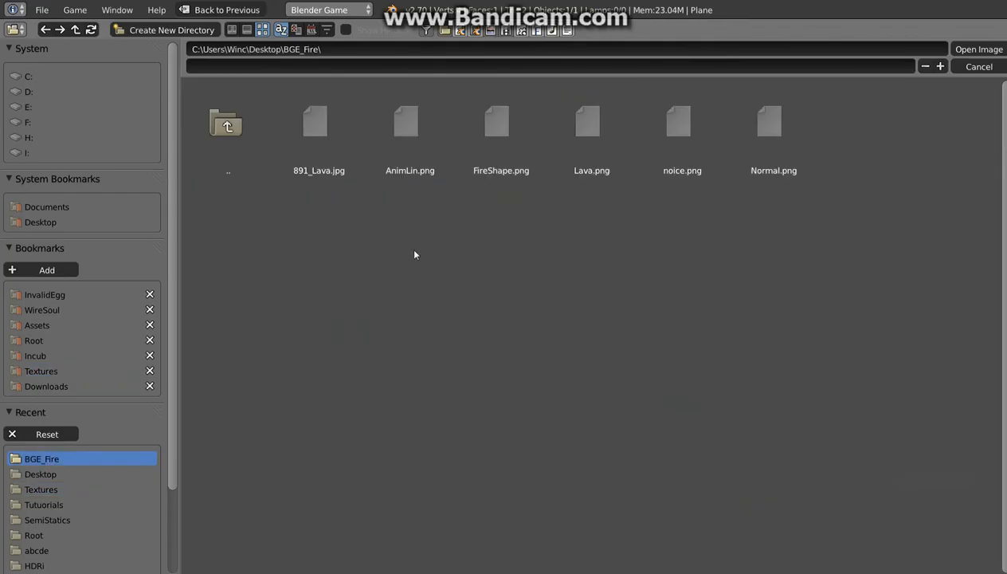
pyautogui.click(681, 124)
pyautogui.click(981, 53)
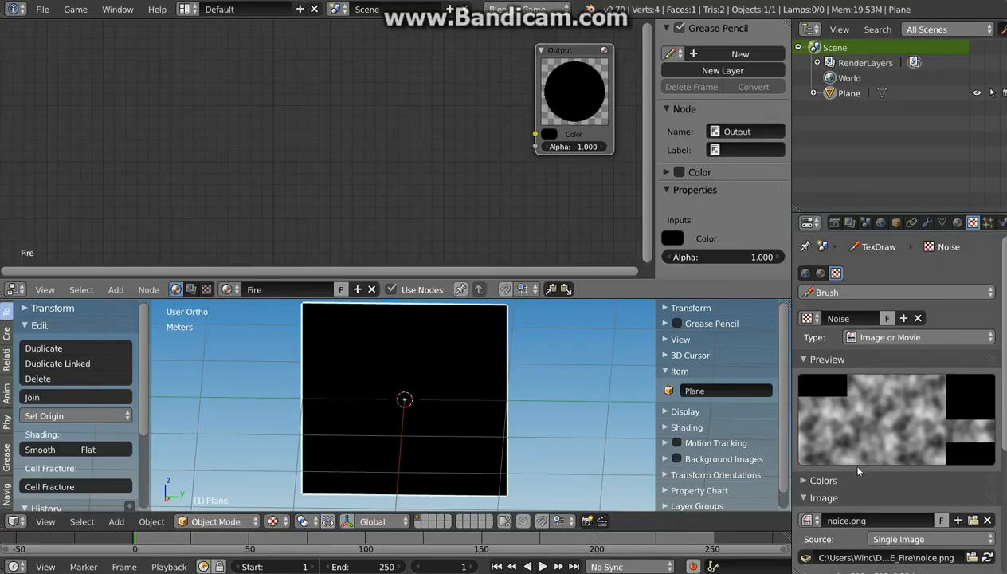
# Unlink the Noise texture from the brush and create a new texture named Normal
pyautogui.click(918, 318)
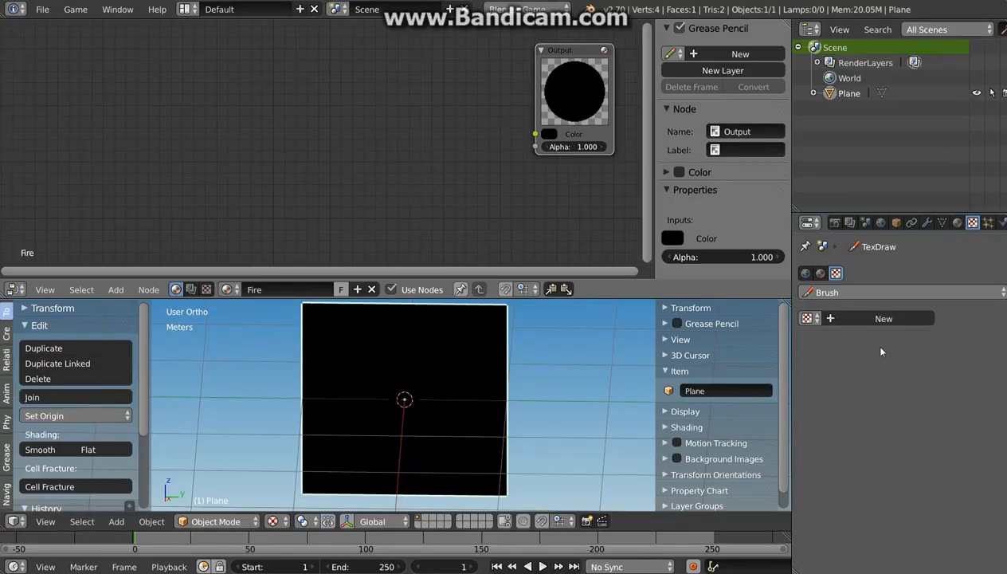
pyautogui.click(857, 318)
pyautogui.doubleClick(856, 317)
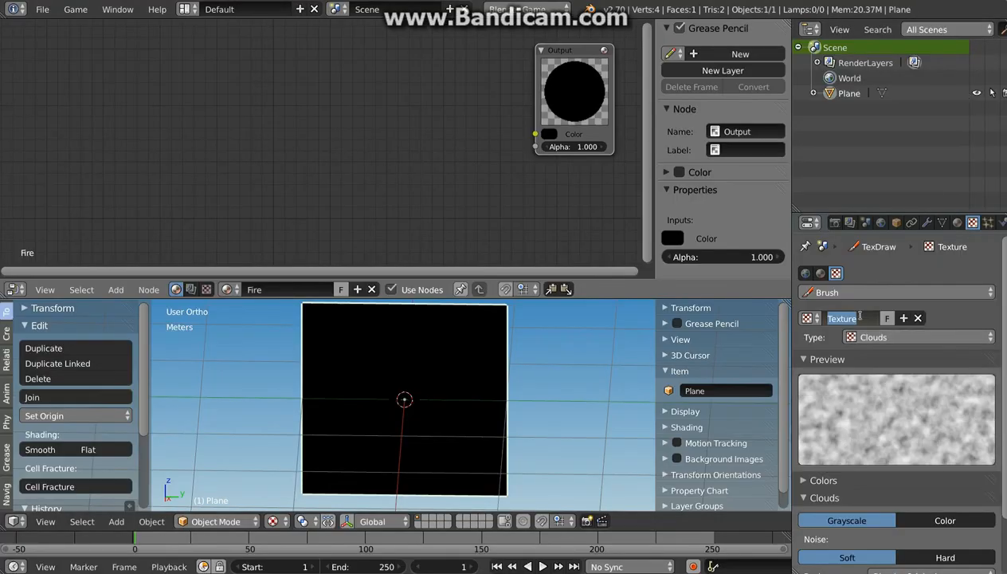
pyautogui.write('Normal')
pyautogui.press('Return')
# Set the Normal texture's type to Image or Movie and load Normal.png from the BGE_Fire folder
pyautogui.click(922, 337)
pyautogui.click(865, 235)
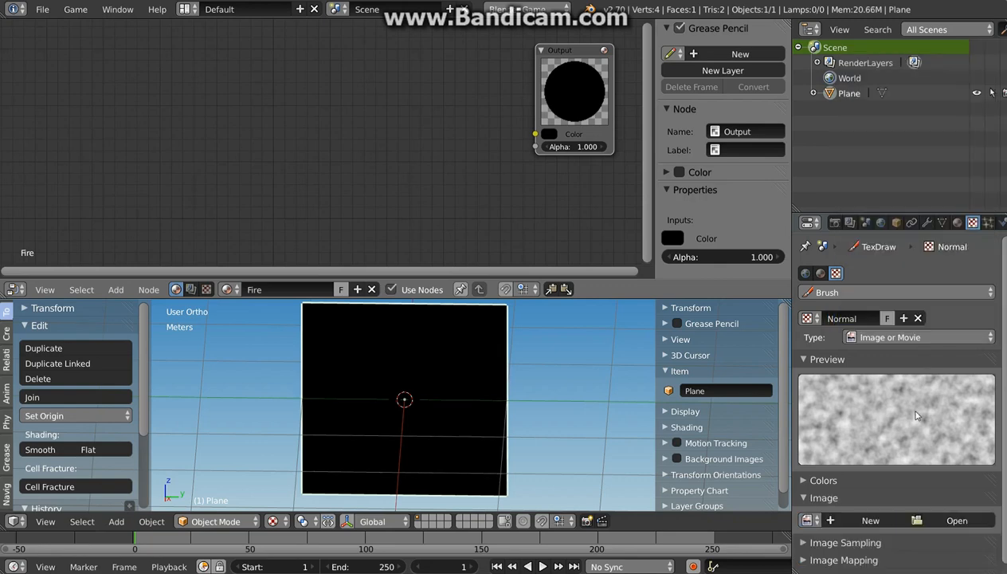
pyautogui.click(932, 522)
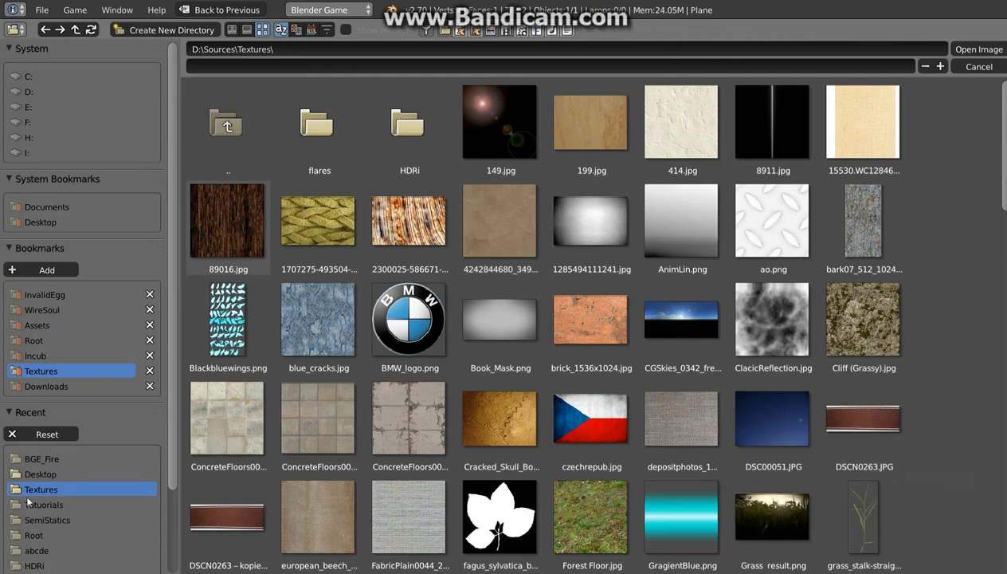
pyautogui.click(44, 462)
pyautogui.click(776, 127)
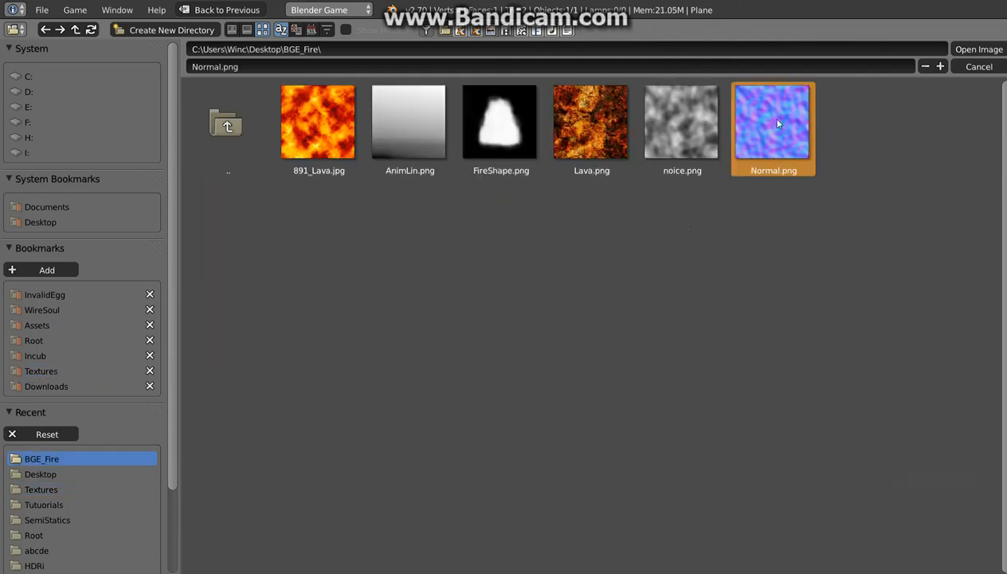
pyautogui.click(977, 49)
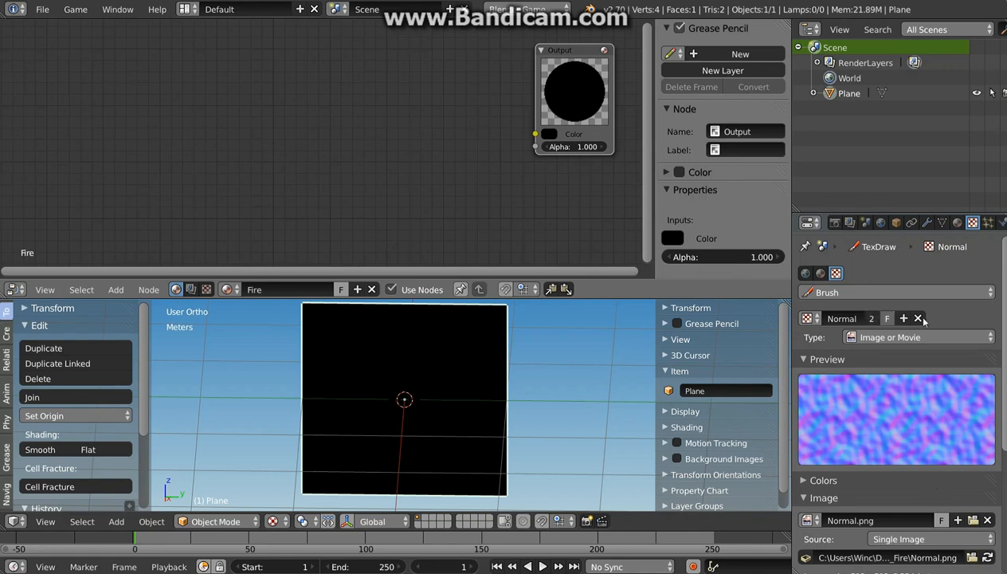
# Unlink the Normal texture from the brush and create a new texture named FireShape
pyautogui.click(918, 318)
pyautogui.click(861, 320)
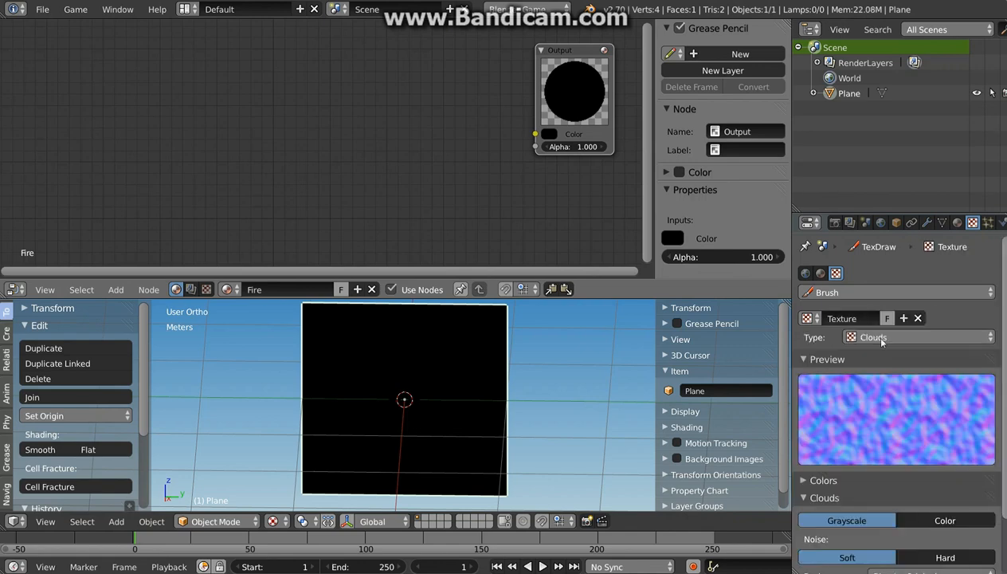
pyautogui.doubleClick(859, 320)
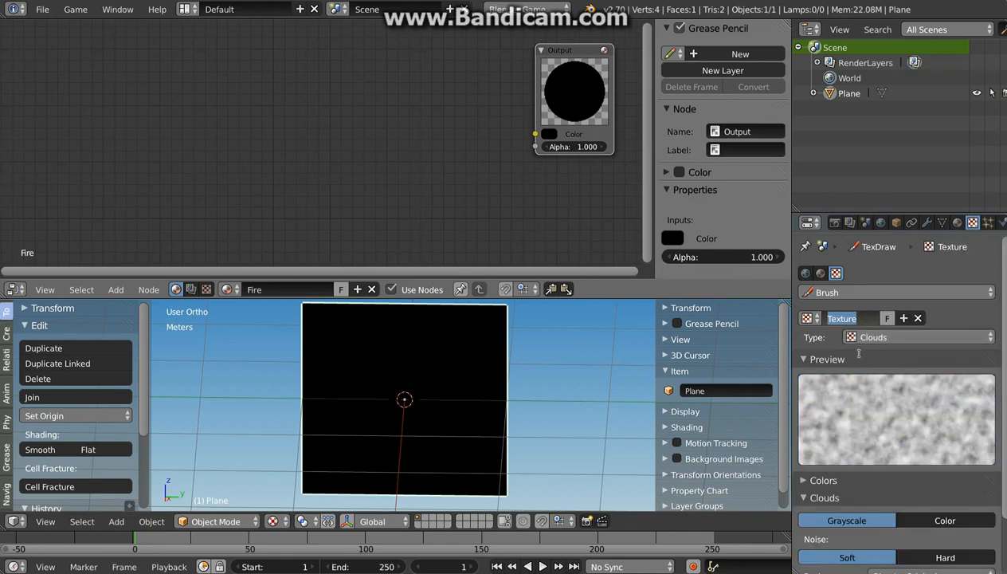
pyautogui.write('A')
pyautogui.press('BackSpace')
pyautogui.press('BackSpace')
pyautogui.press('BackSpace')
pyautogui.write('FireShape')
pyautogui.press('Return')
# Set the FireShape texture's type to Image or Movie and load FireShape.png from the BGE_Fire folder
pyautogui.click(916, 337)
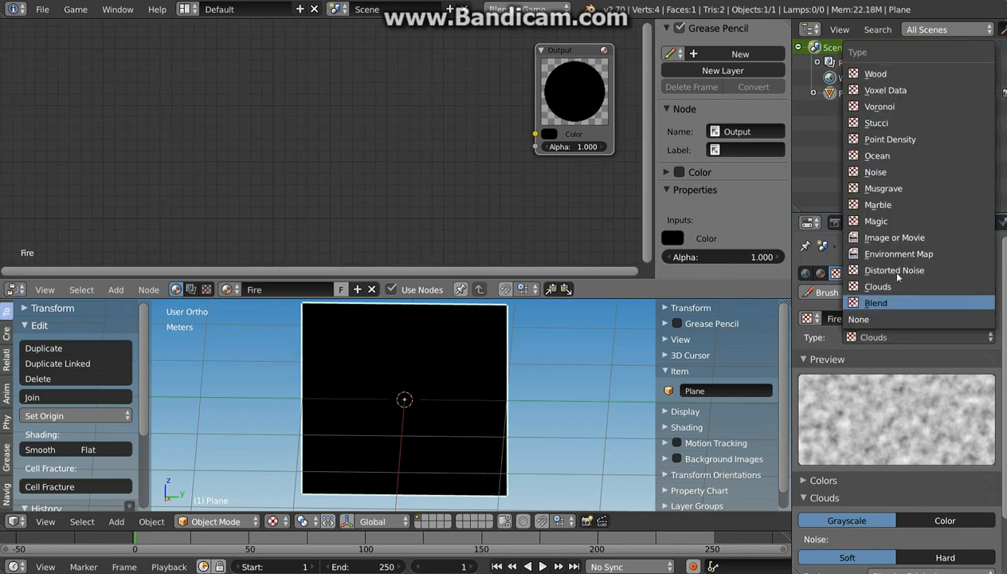
pyautogui.click(893, 237)
pyautogui.click(948, 520)
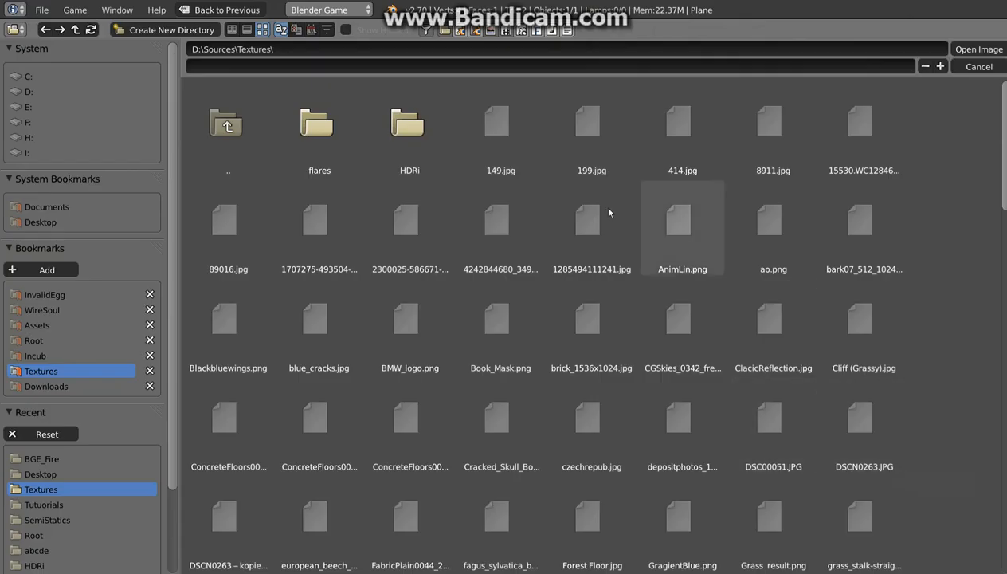
pyautogui.click(42, 458)
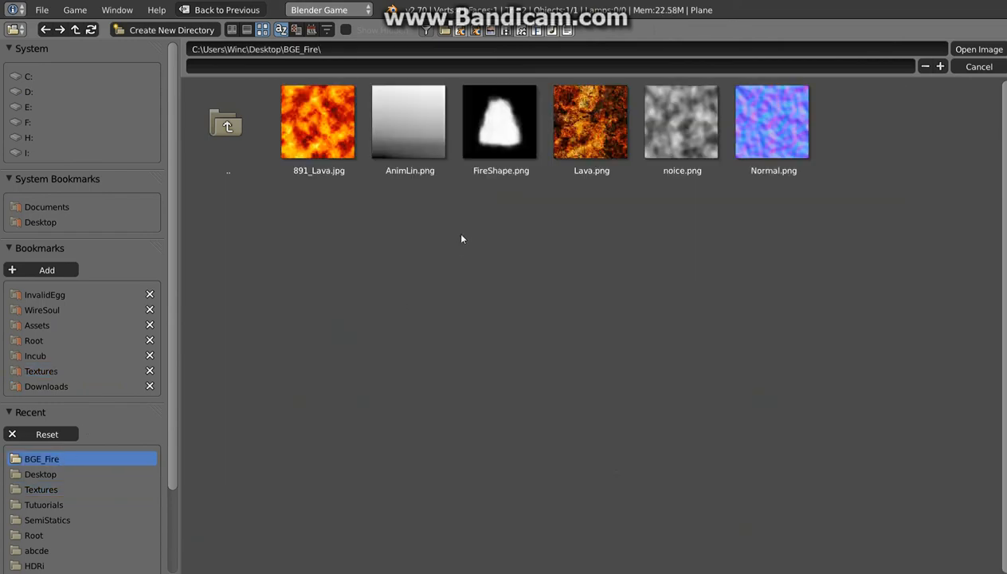
pyautogui.click(504, 130)
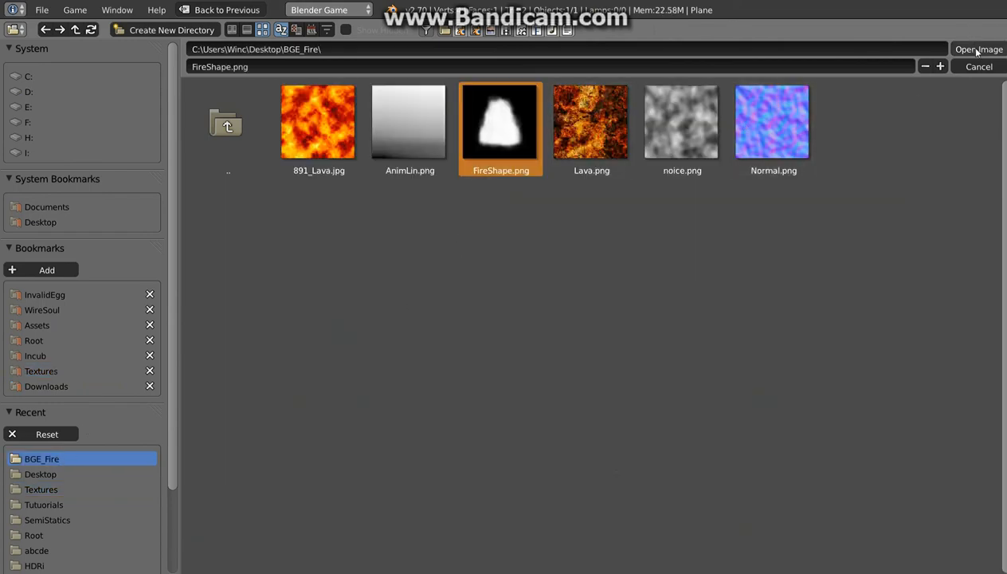
pyautogui.click(979, 49)
# Replace the brush's FireShape texture with a new Image or Movie texture and load Lava.png from the BGE_Fire folder
pyautogui.click(918, 318)
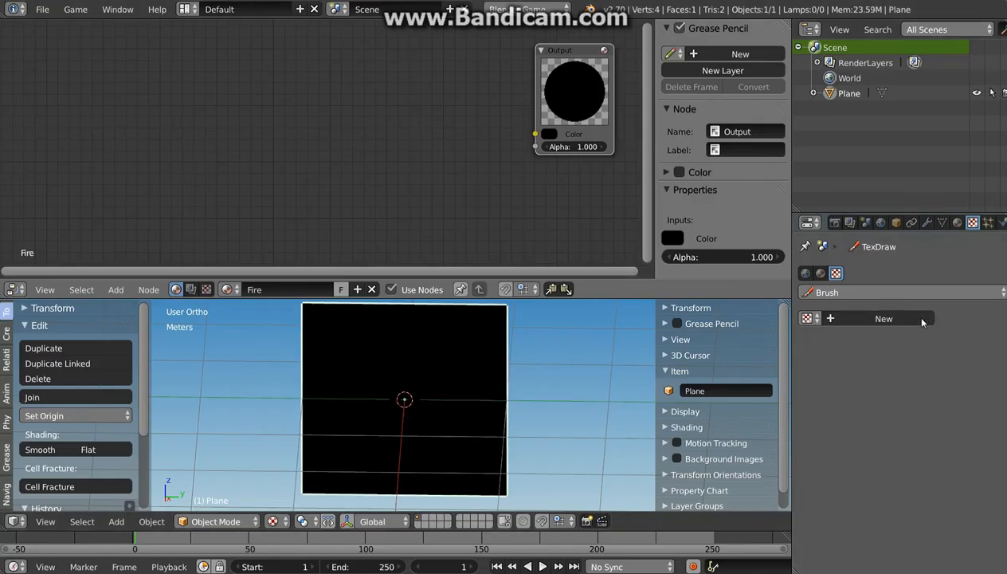
pyautogui.click(859, 318)
pyautogui.click(891, 336)
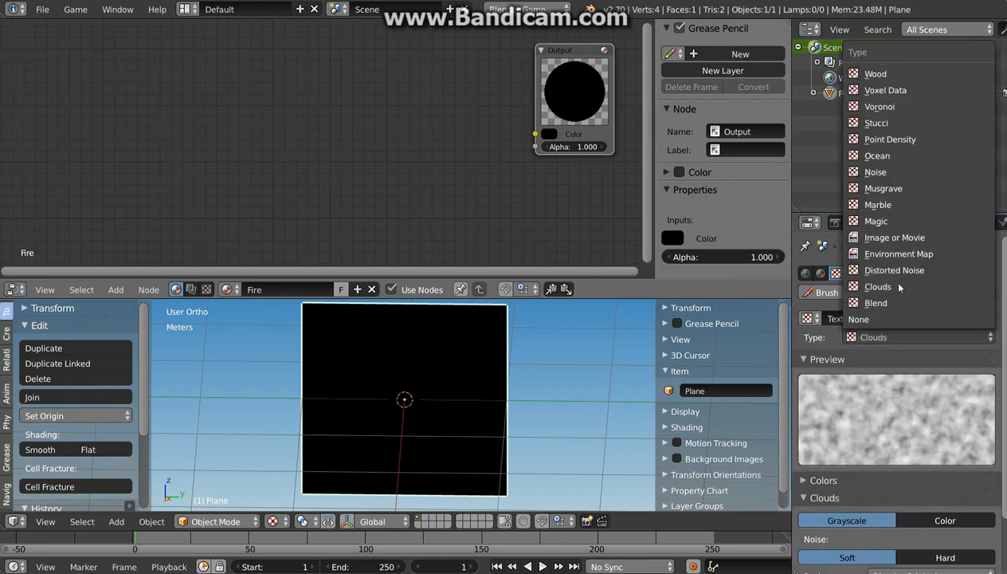
pyautogui.click(894, 238)
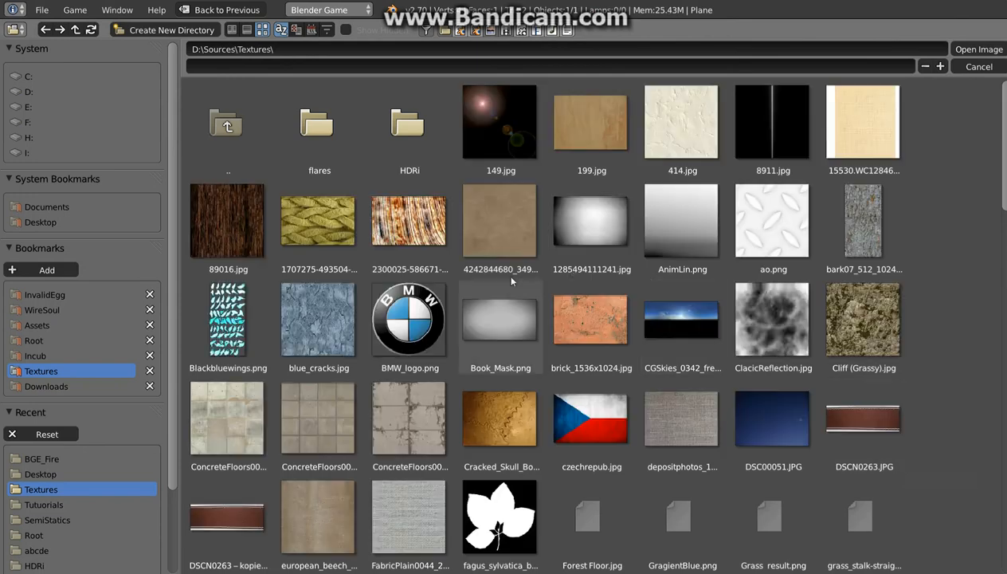
pyautogui.click(43, 458)
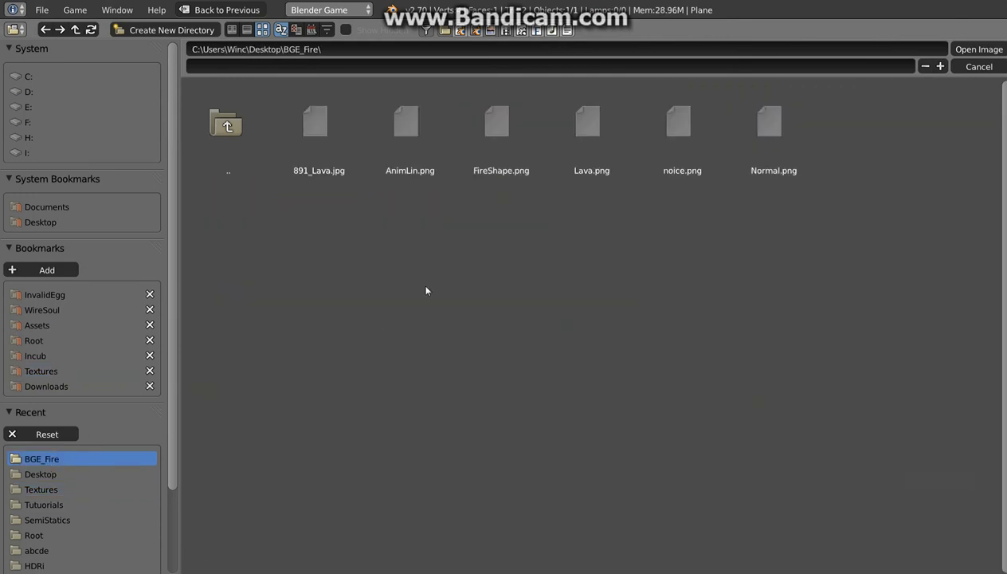
pyautogui.click(580, 133)
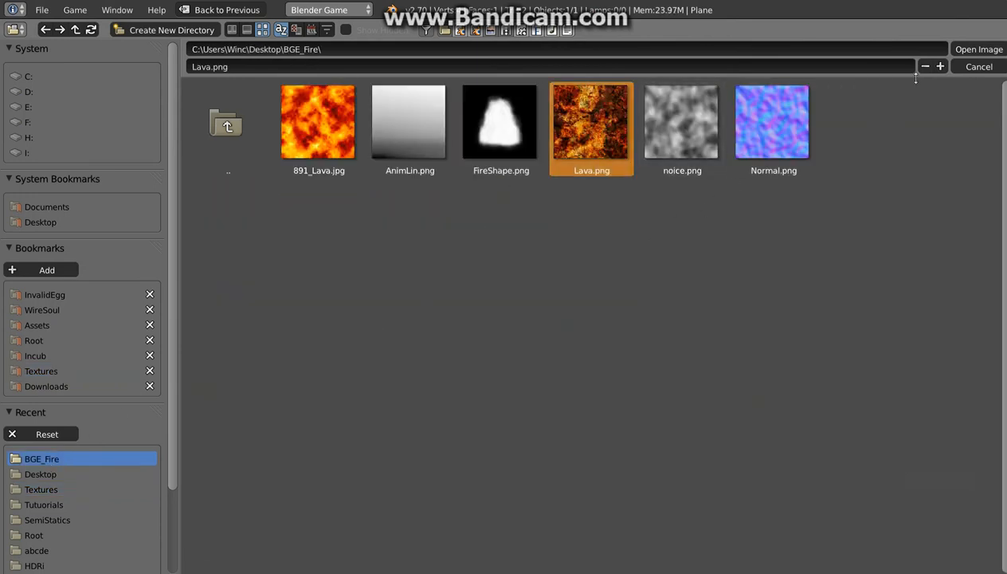
pyautogui.click(974, 50)
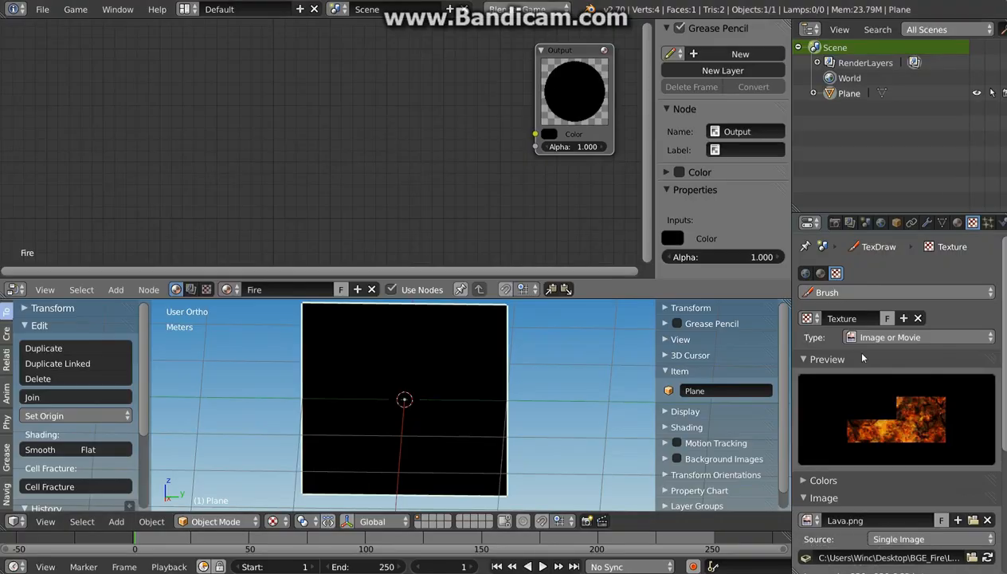
# Rename the texture holding Lava.png to lava and unlink it from the brush
pyautogui.doubleClick(845, 318)
pyautogui.write('lava')
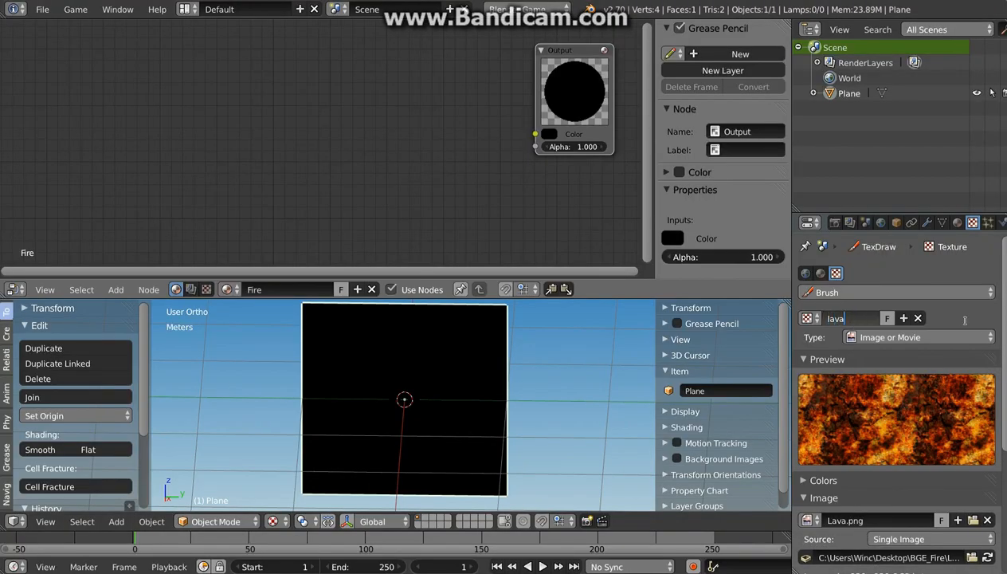
pyautogui.press('Return')
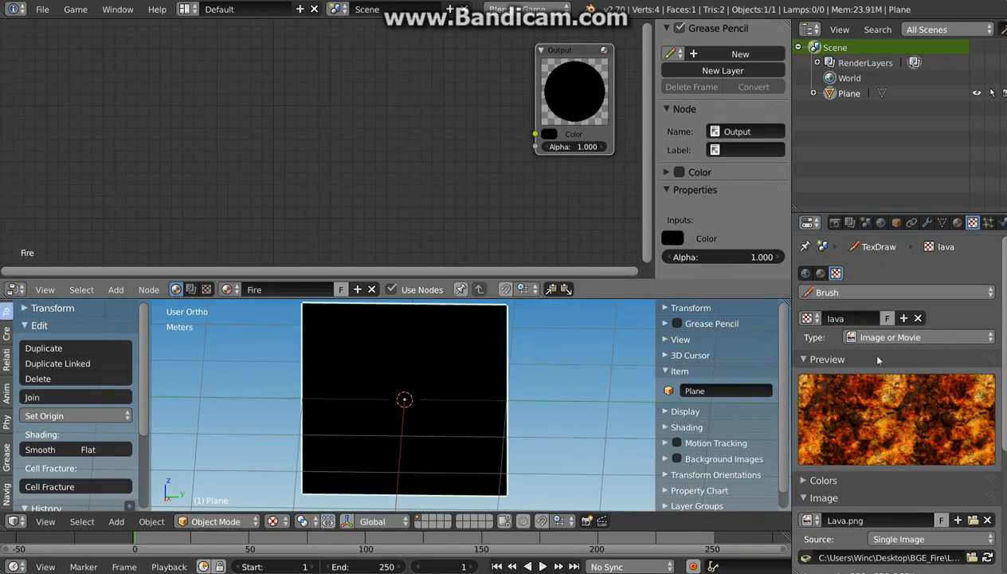
pyautogui.click(918, 318)
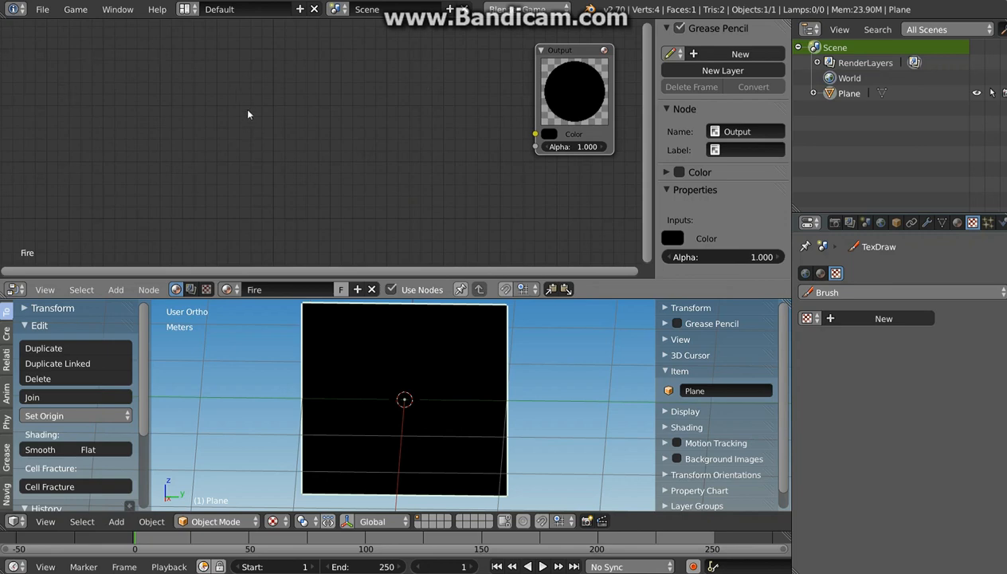
pyautogui.keyDown('shift'); pyautogui.moveTo(400, 400); pyautogui.dragTo(534, 393, button='middle'); pyautogui.keyUp('shift')
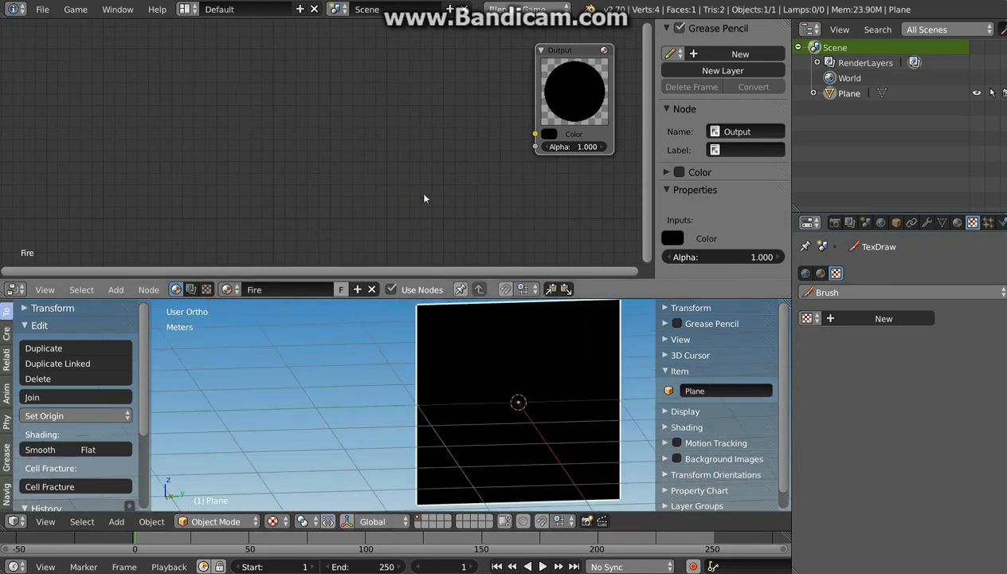